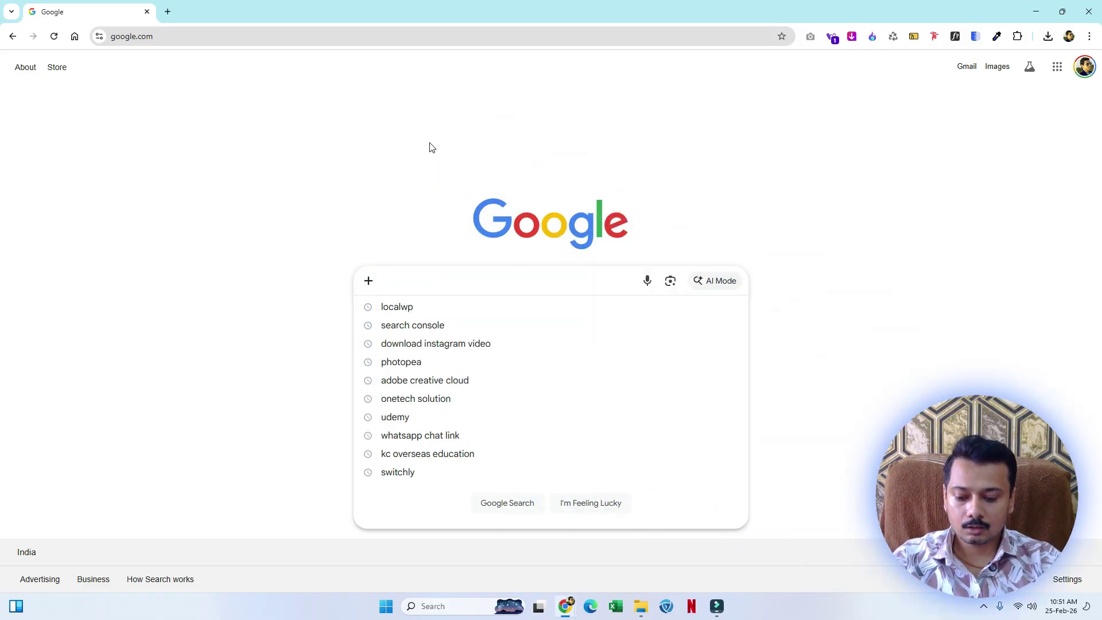
Search Google for localwp, go to the Local WP website, and bring up its Download Local form.
type("localwp")
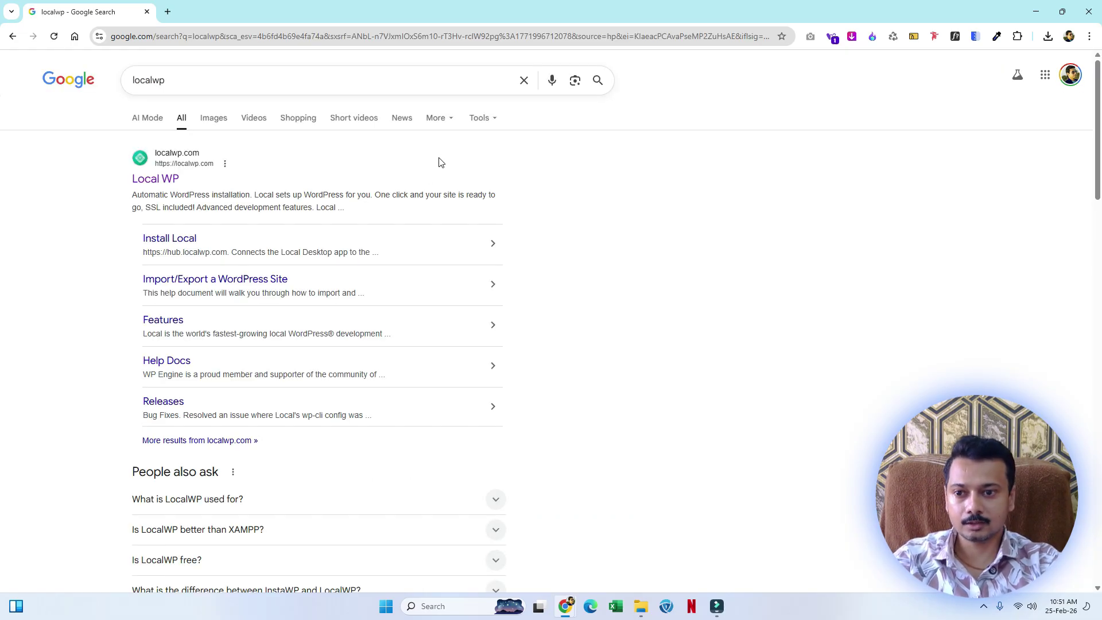
left_click(163, 180)
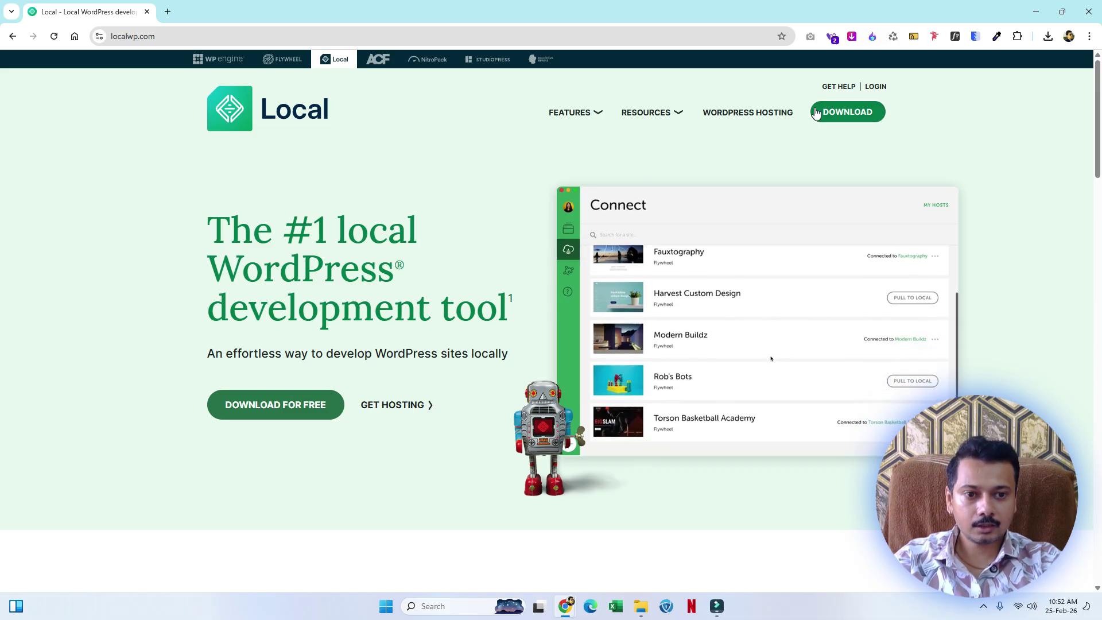
left_click(852, 114)
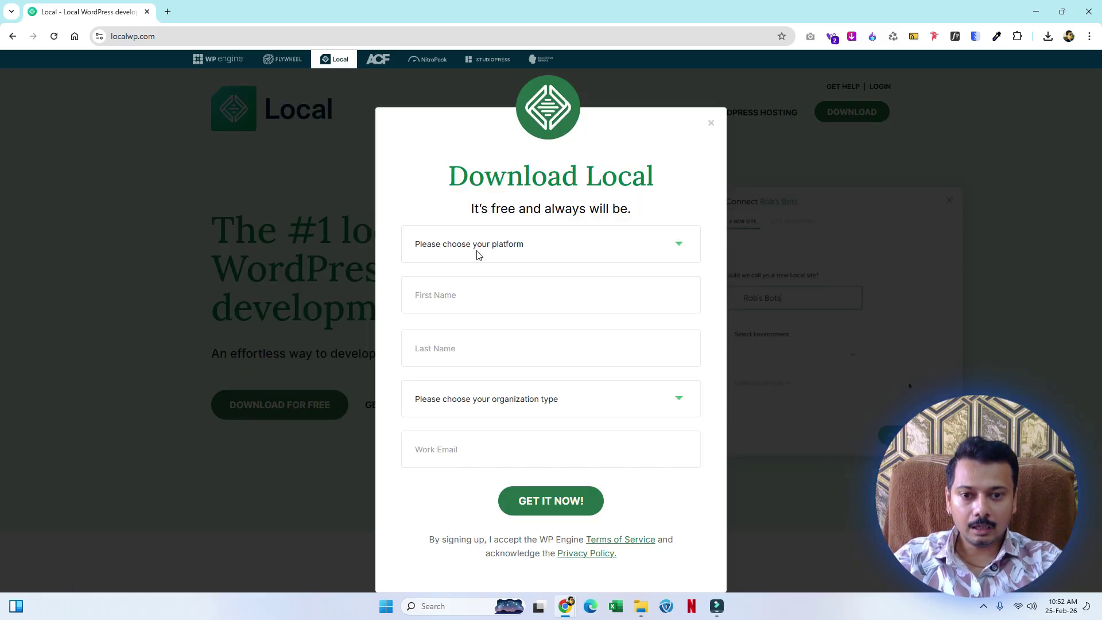
Complete the download form with platform Windows, the first and last name, organization type Agency and a work e-mail, and submit it.
left_click(516, 250)
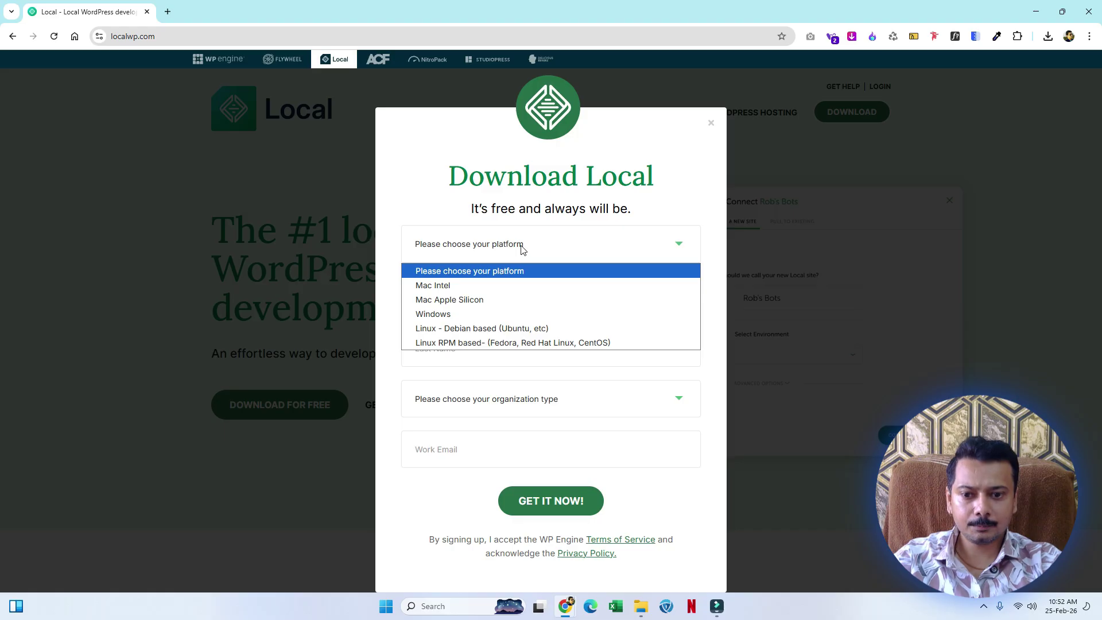
left_click(447, 314)
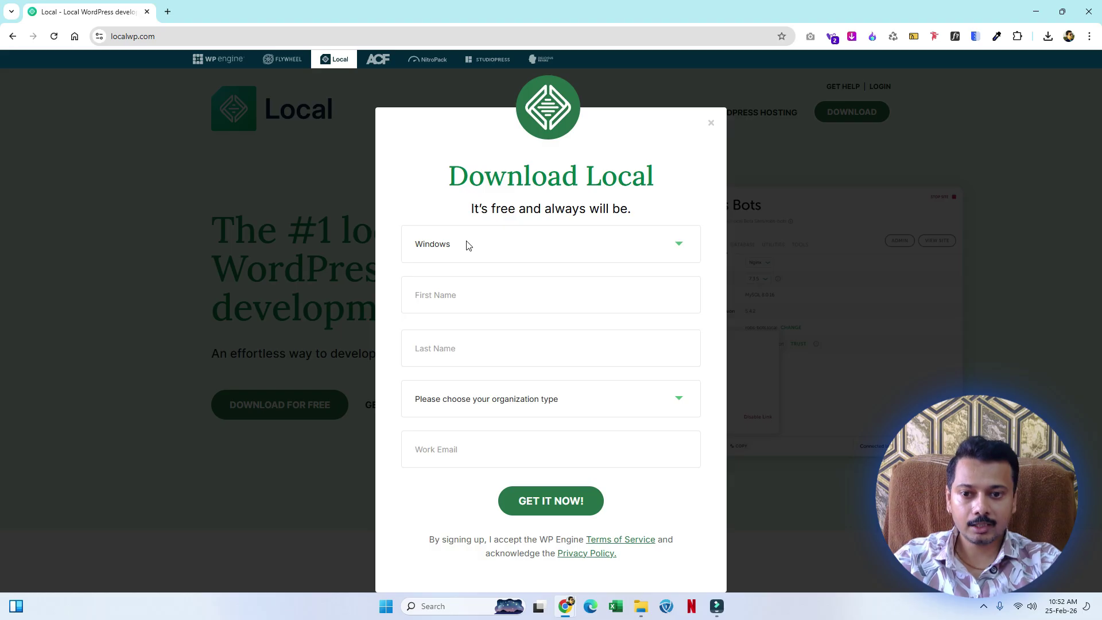
left_click(451, 295)
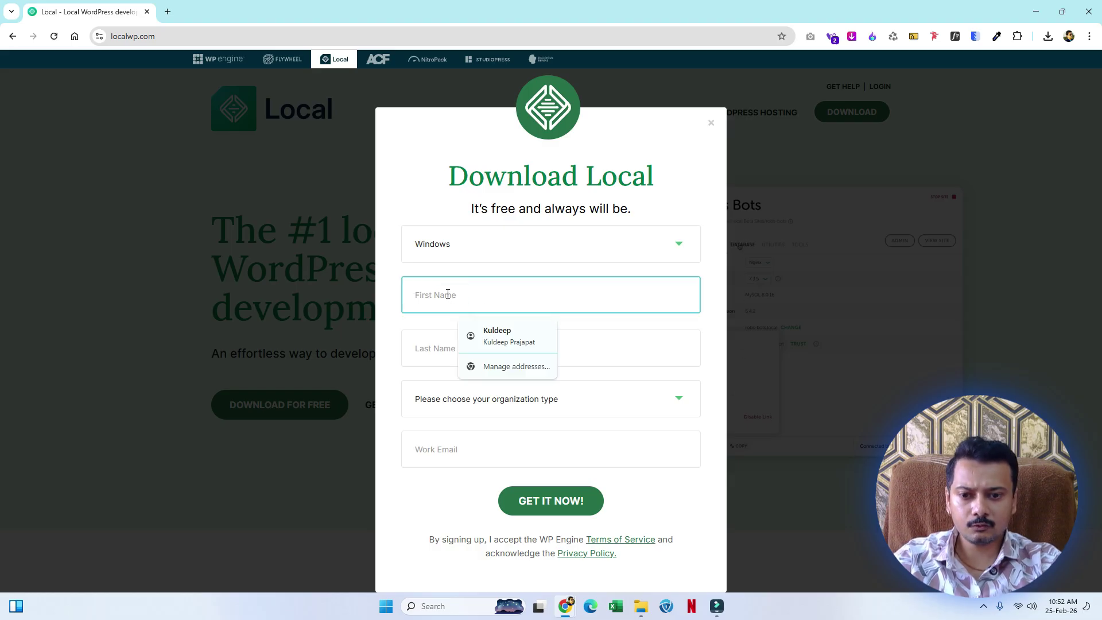
left_click(447, 274)
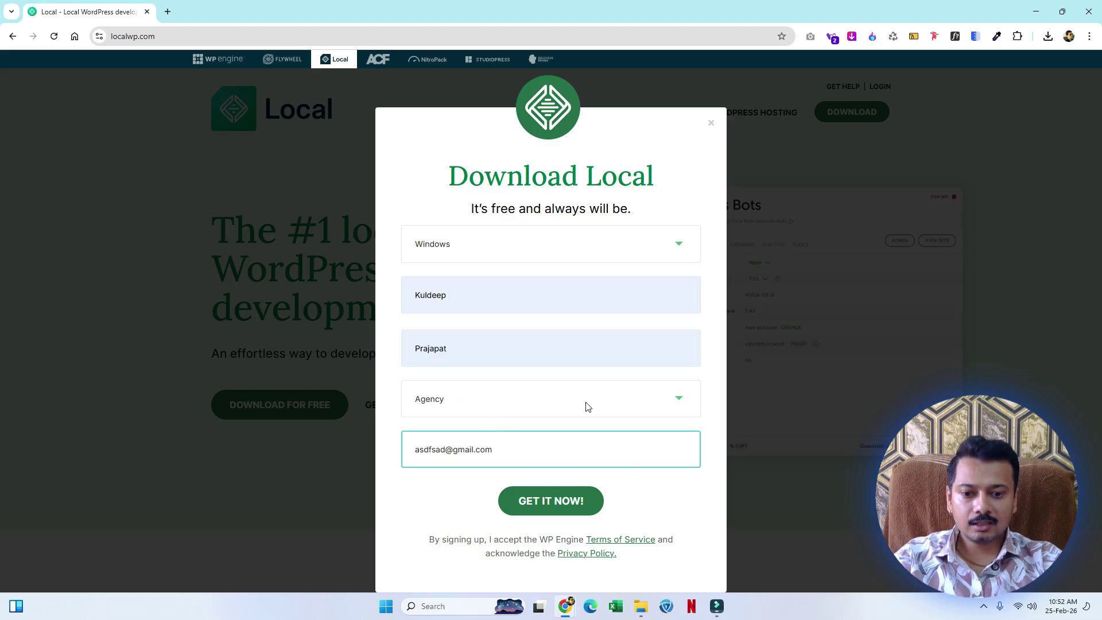
left_click(593, 502)
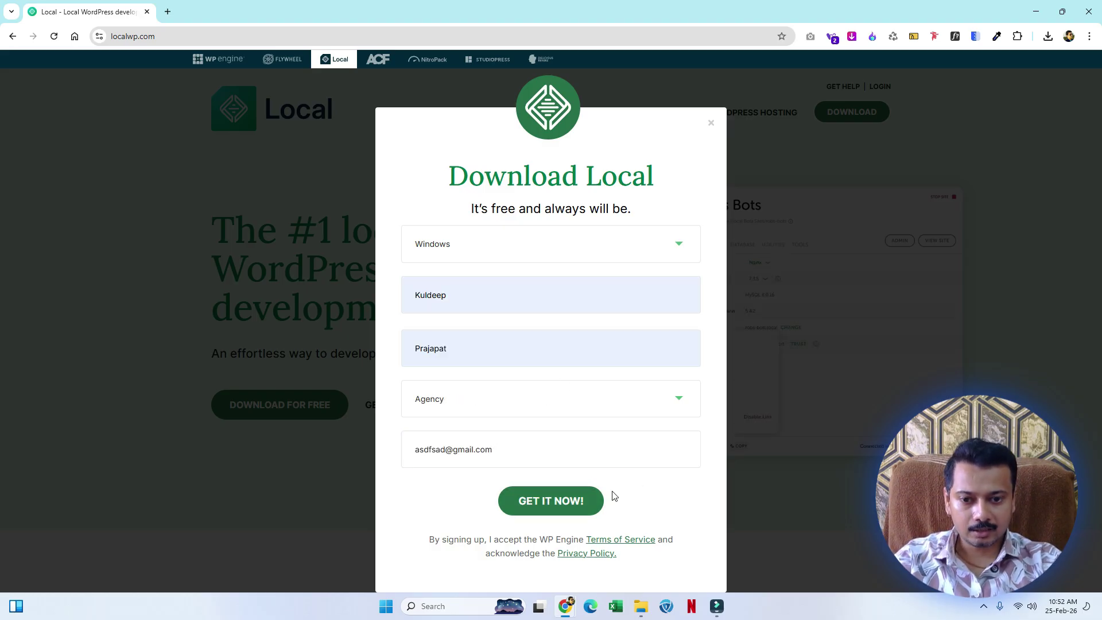
Locate the downloaded local-9.2.9-windows.exe in the Downloads folder and launch the installer.
left_click(1046, 39)
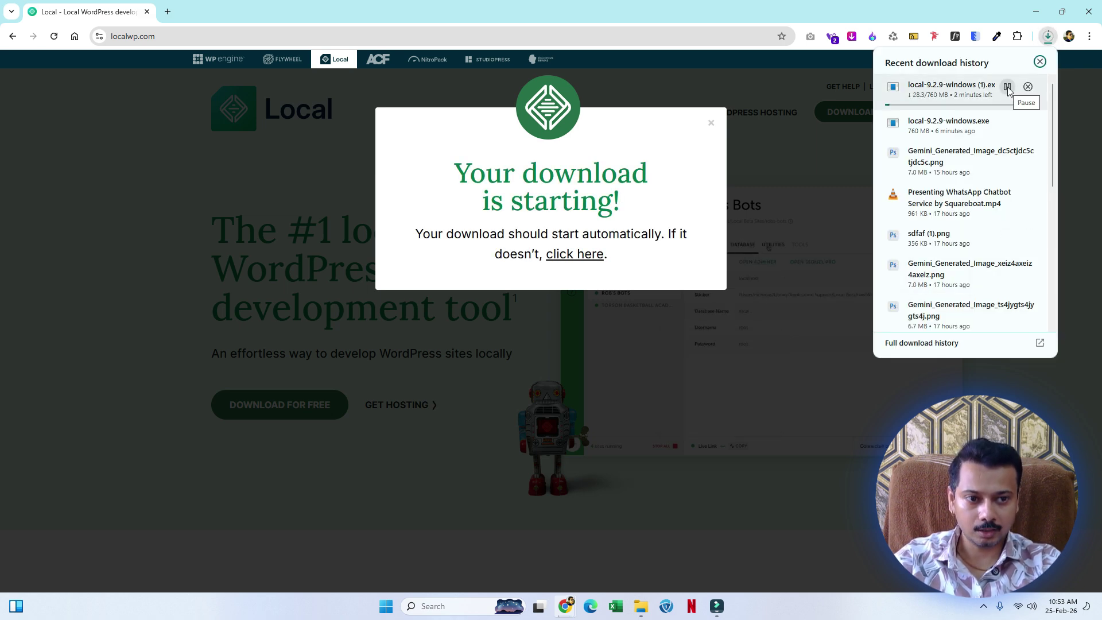
left_click(1027, 125)
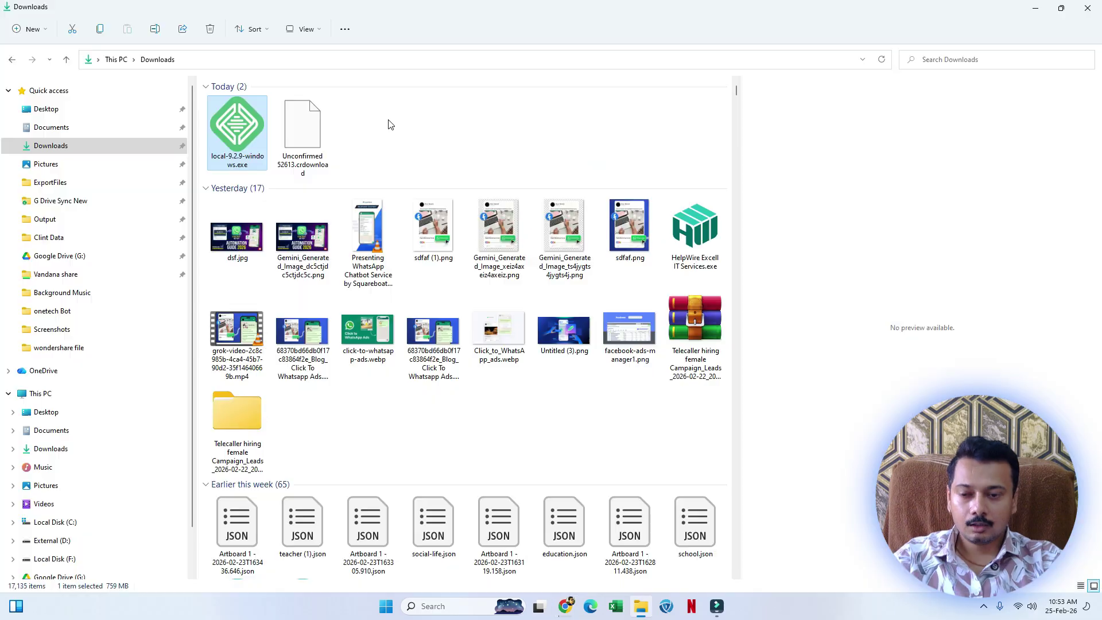
right_click(240, 114)
left_click(275, 149)
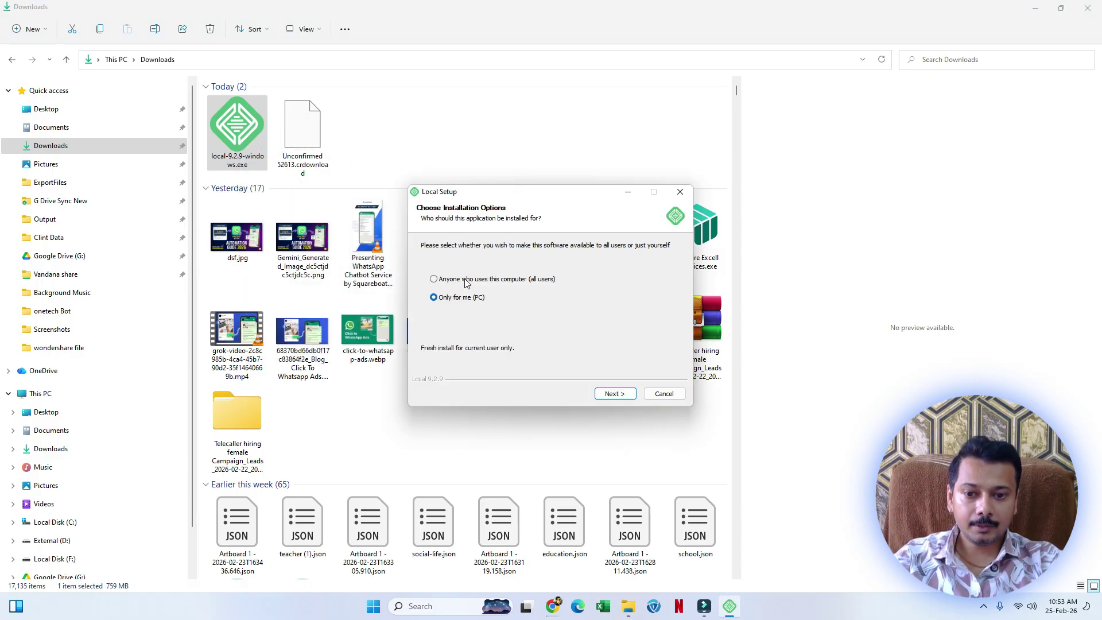
Install Local for all users in C:\Program Files (x86)\Local and finish the setup with Run Local enabled.
left_click(434, 279)
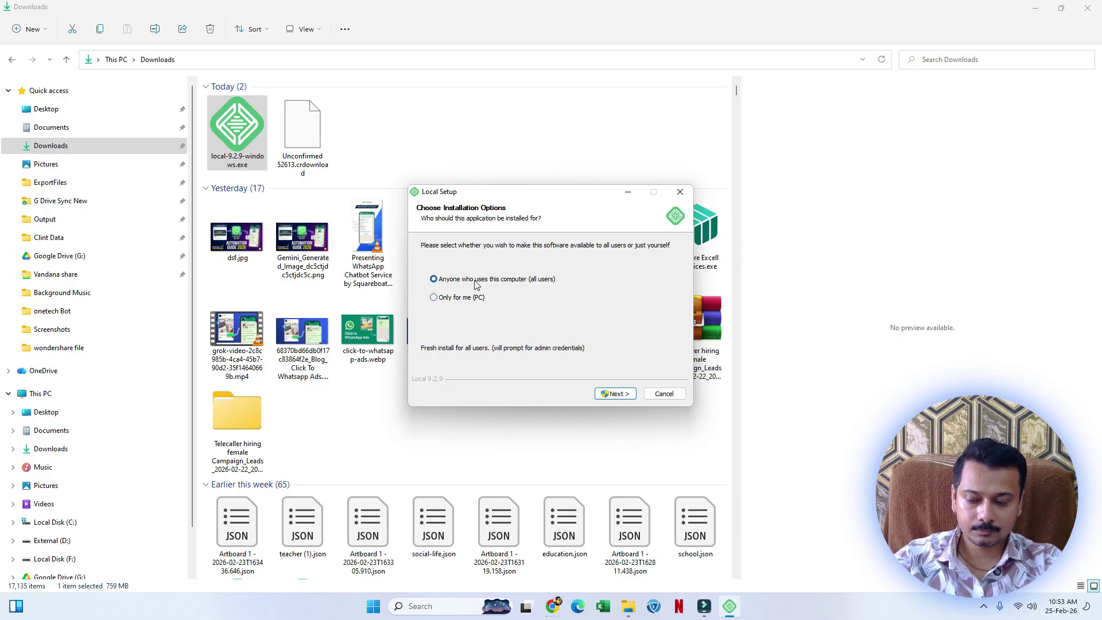
left_click(614, 394)
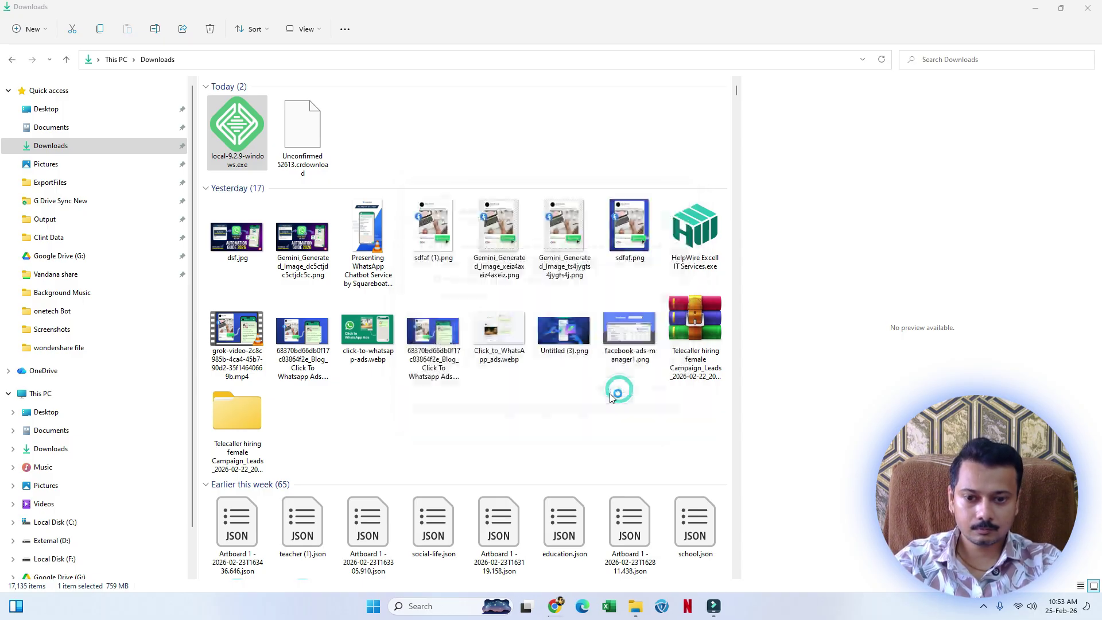
left_click_drag(529, 199, 514, 165)
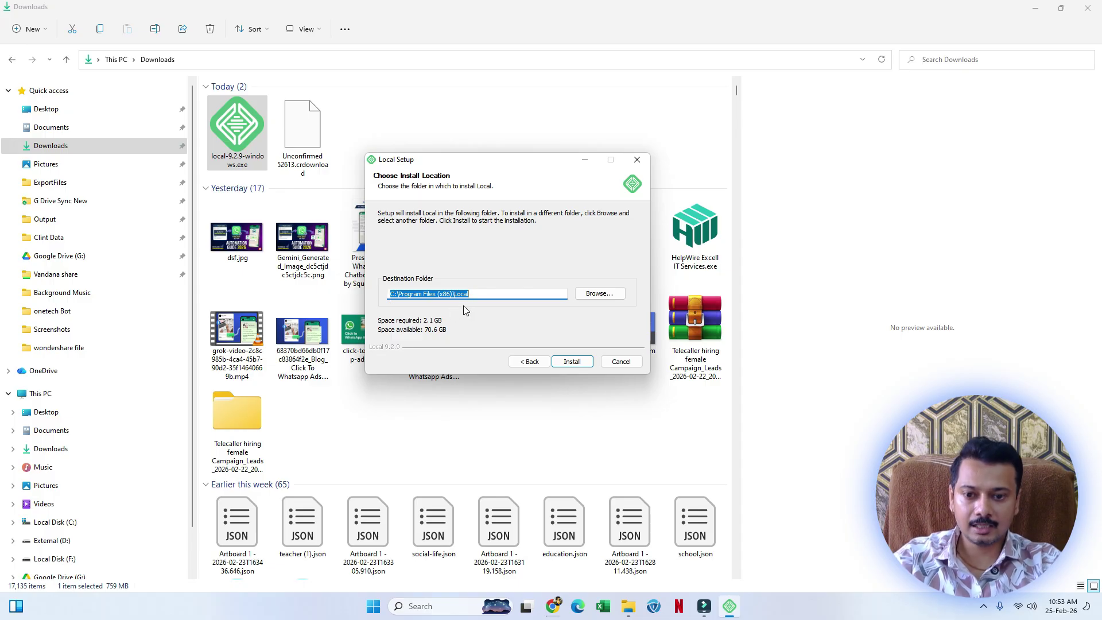
left_click(586, 360)
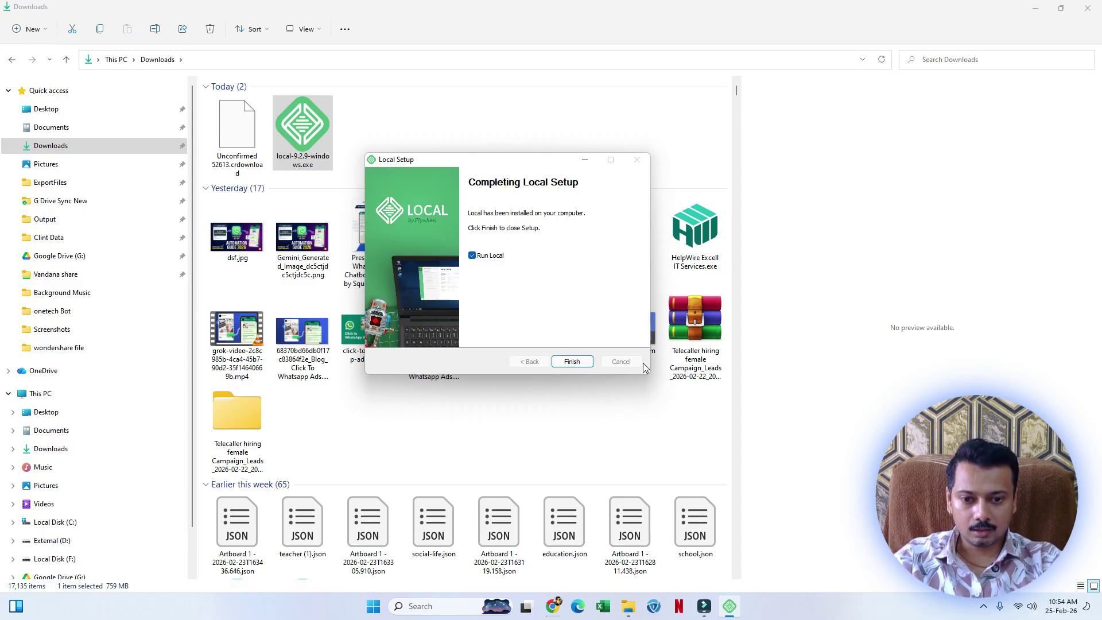
left_click(572, 361)
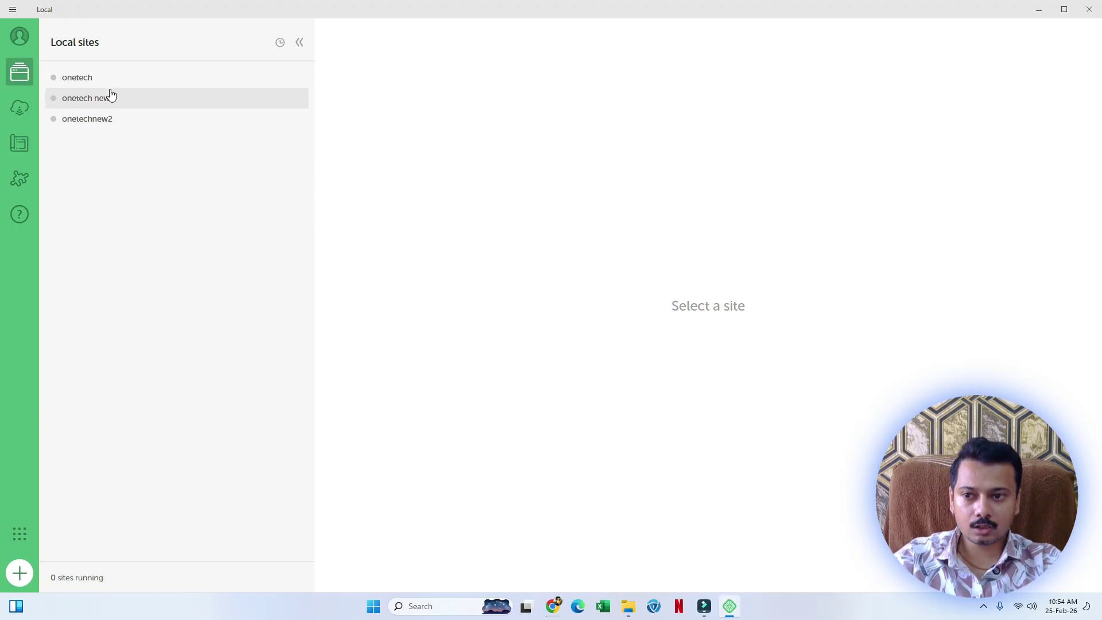
Open Local's preferences and review the new site defaults, especially the admin e-mail.
left_click(21, 38)
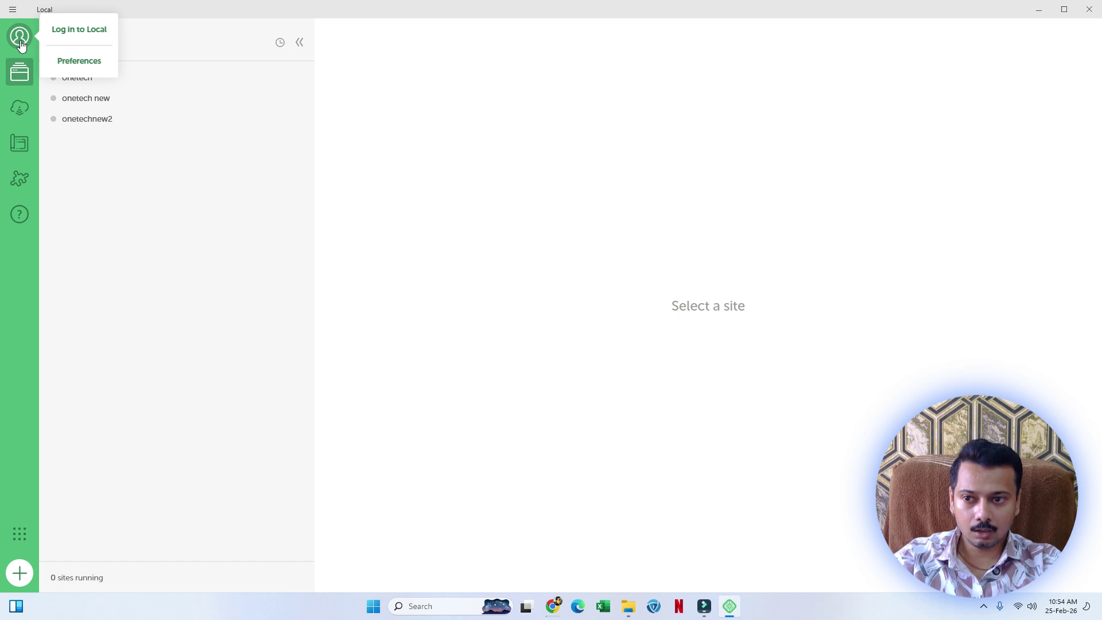
left_click(77, 62)
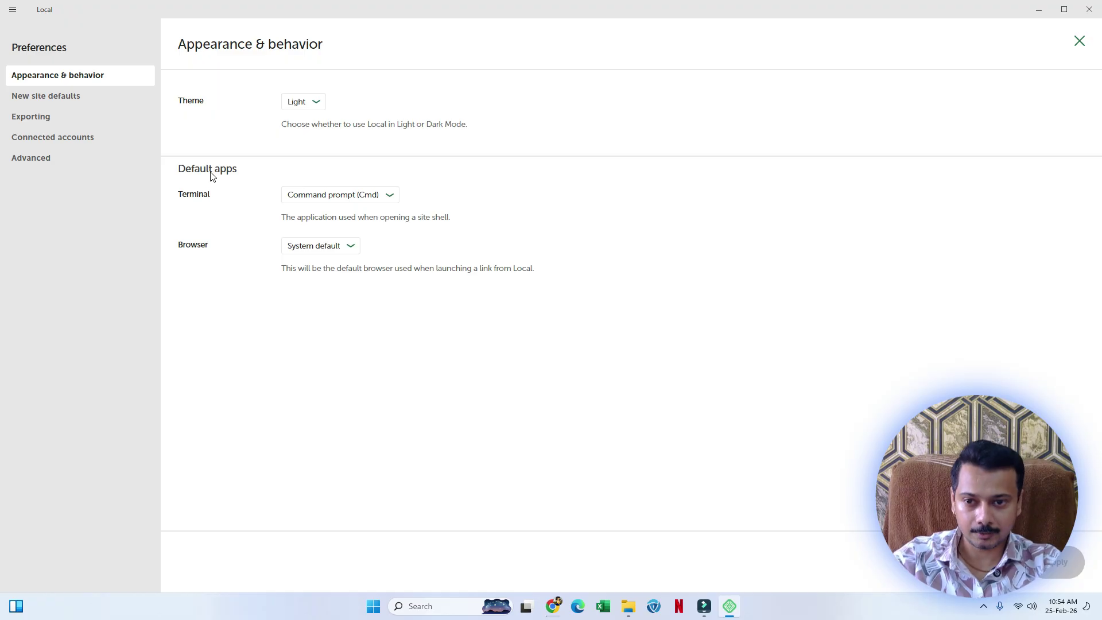
left_click(56, 100)
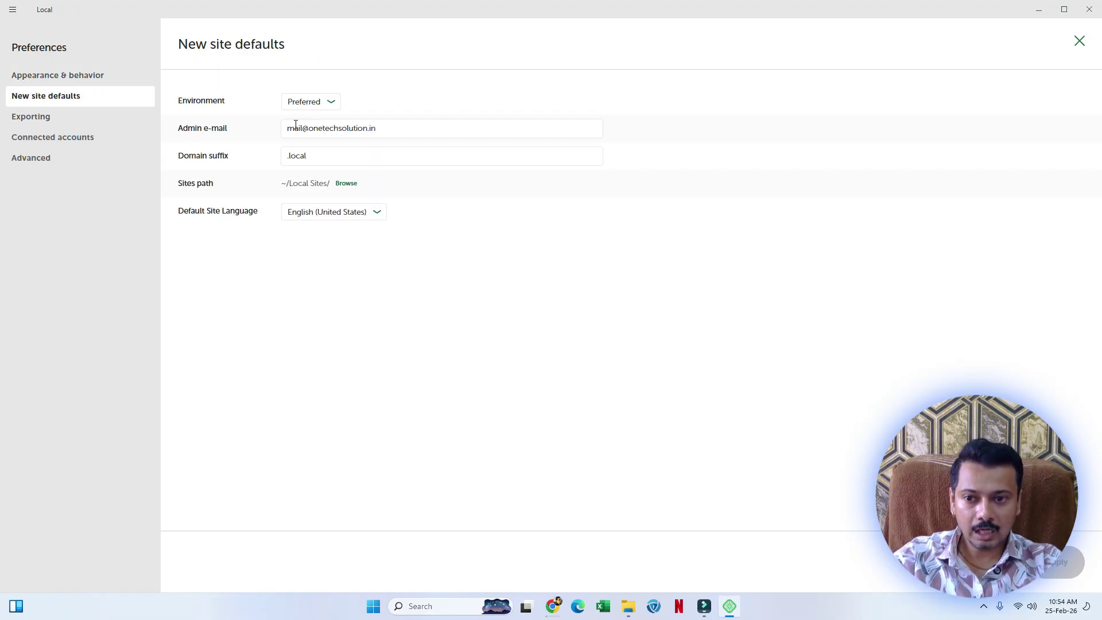
left_click_drag(426, 129, 290, 129)
left_click(355, 125)
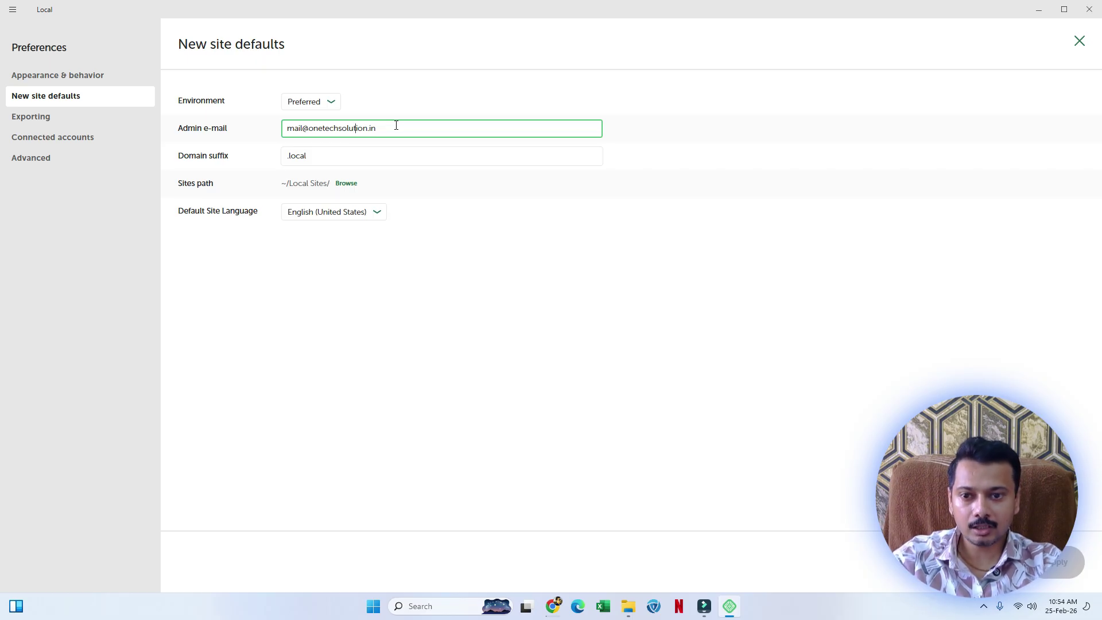
left_click_drag(396, 125, 277, 130)
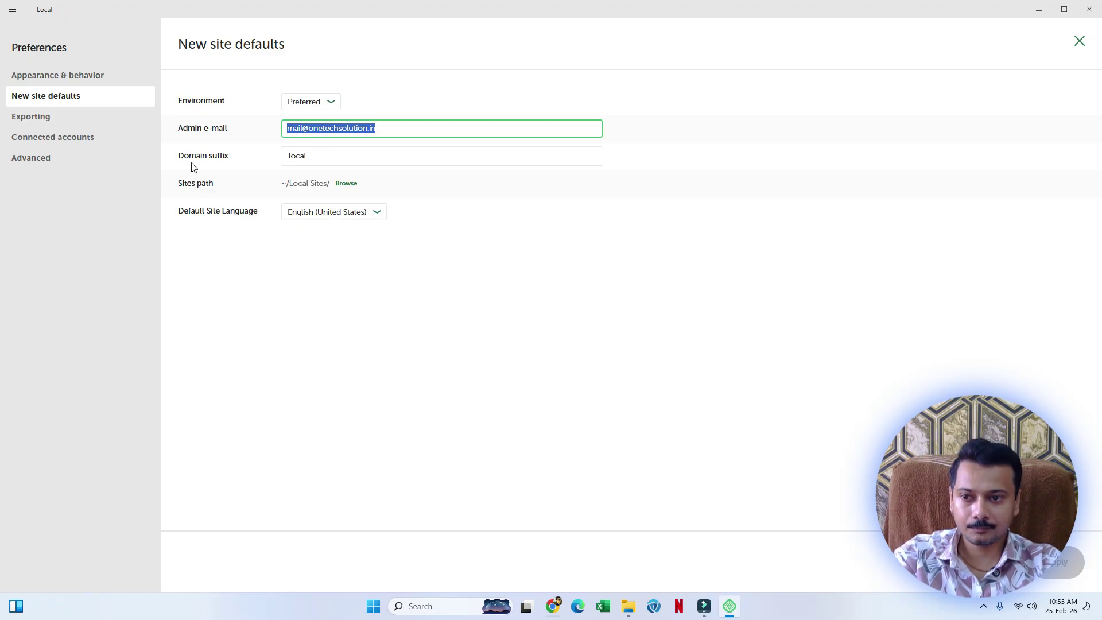
Review the exporting, connected accounts and advanced preferences, including the router mode options, and close the preferences.
left_click(53, 118)
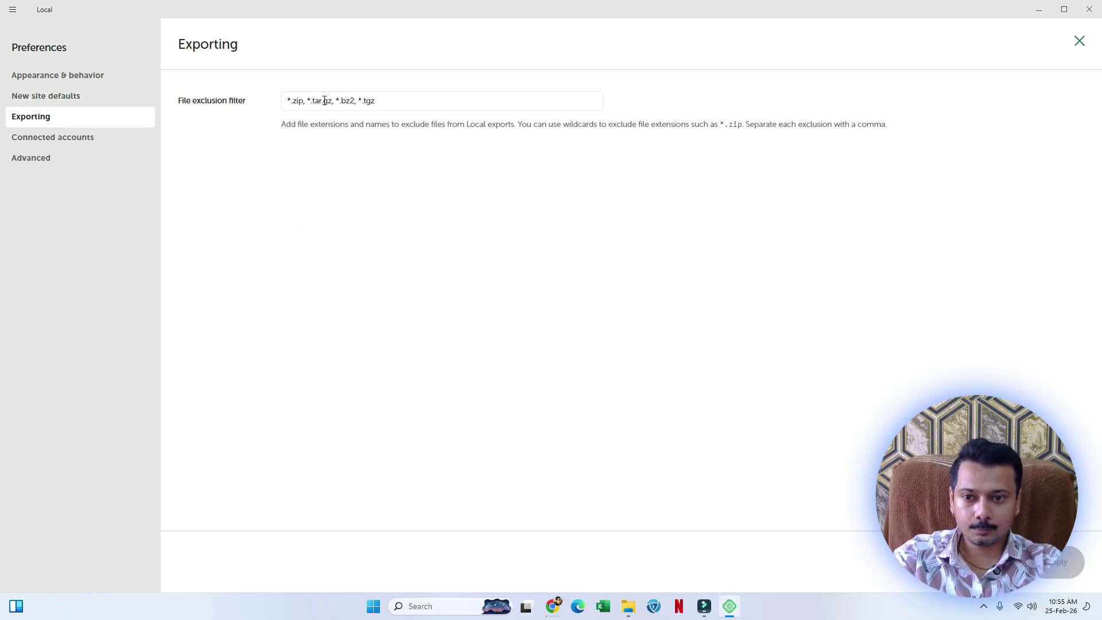
left_click(37, 136)
left_click(68, 116)
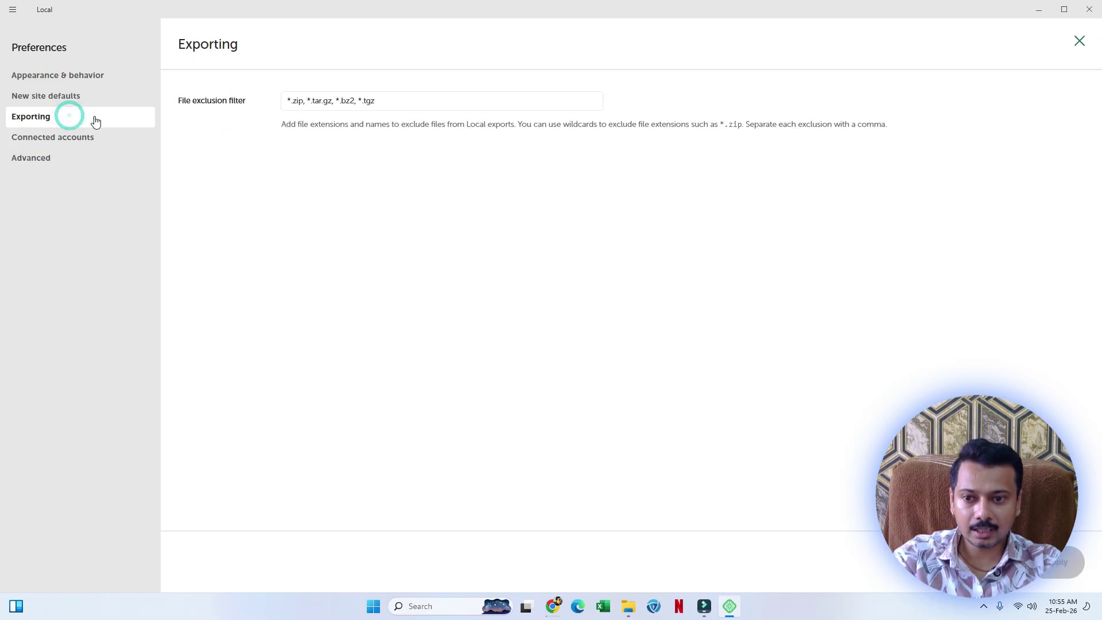
left_click(40, 95)
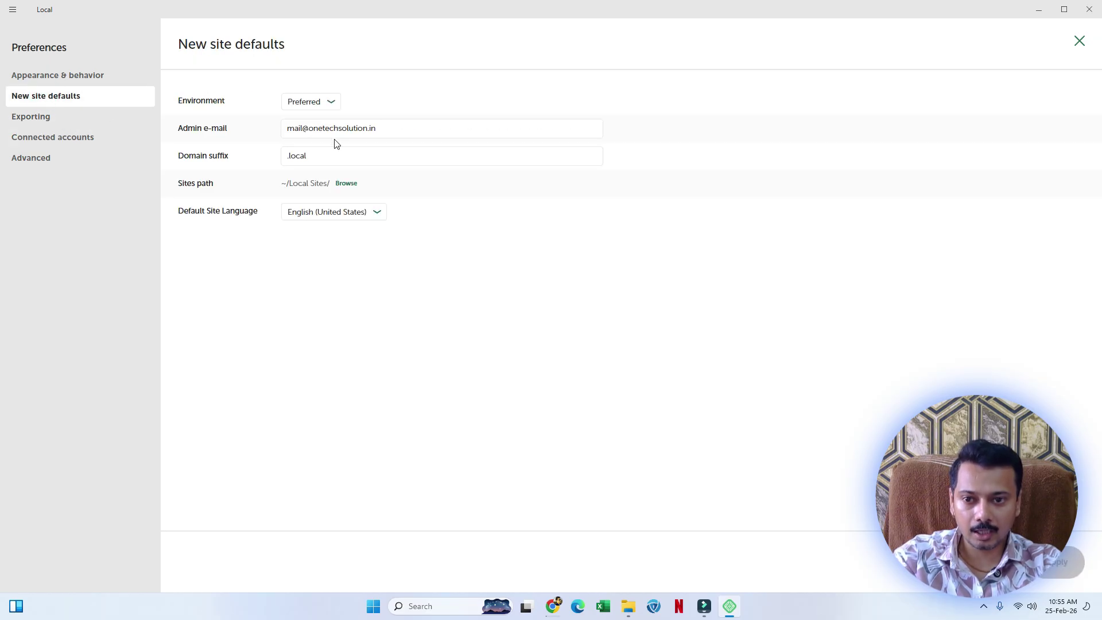
left_click(59, 138)
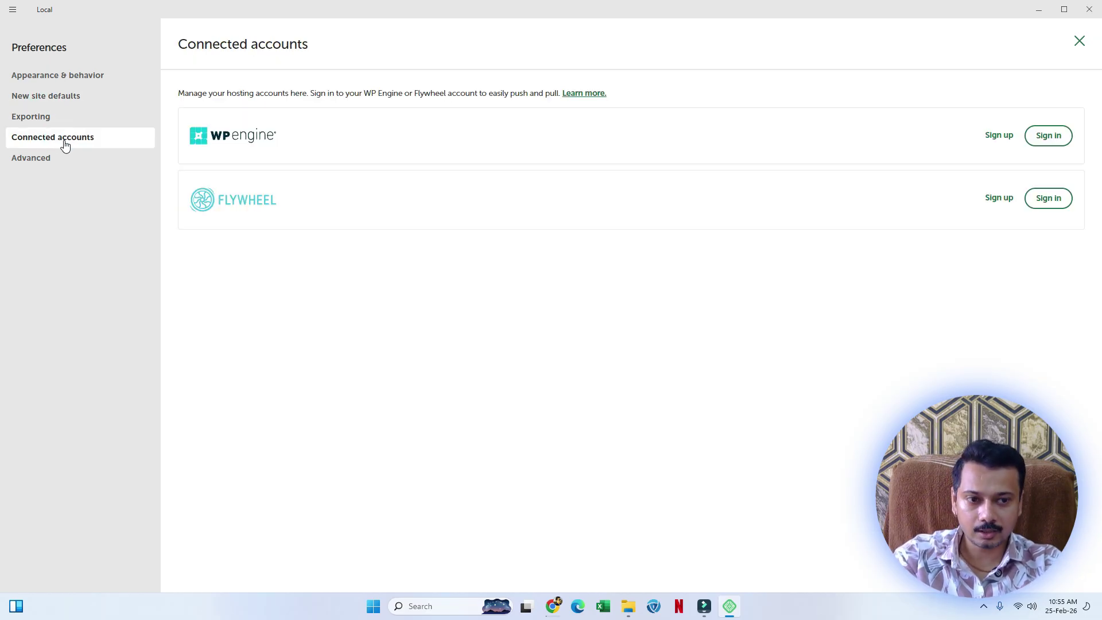
left_click(81, 159)
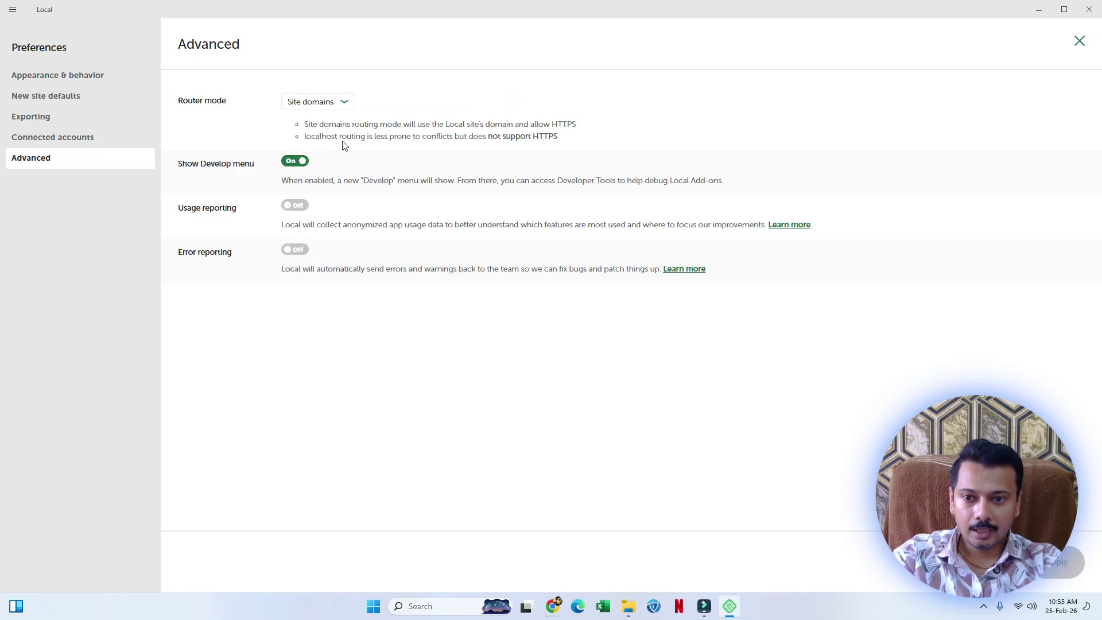
left_click(298, 103)
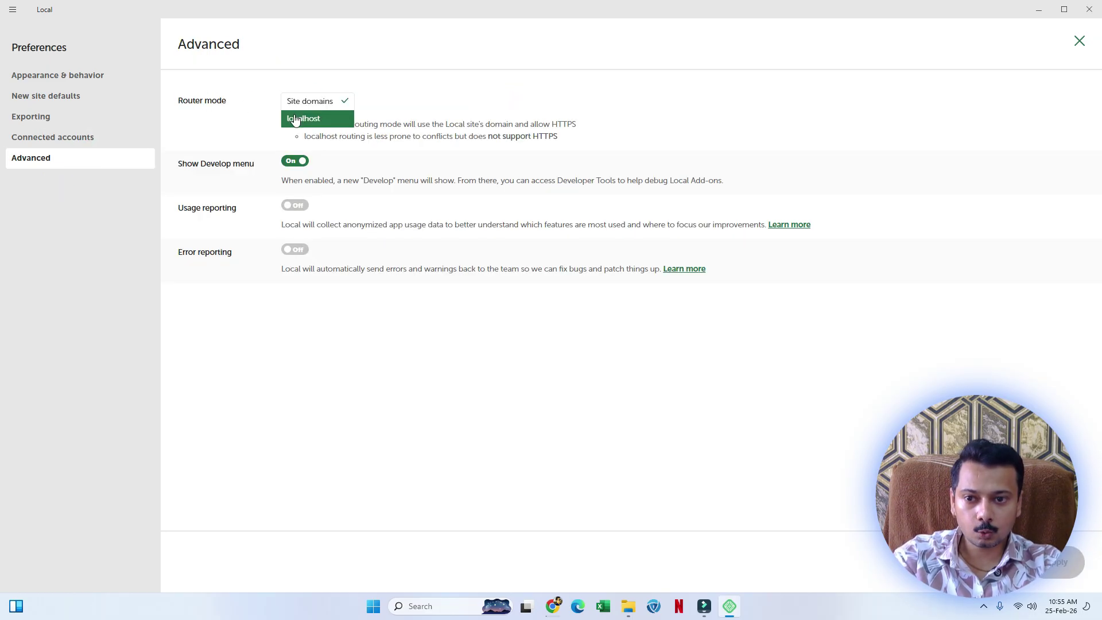
left_click(320, 101)
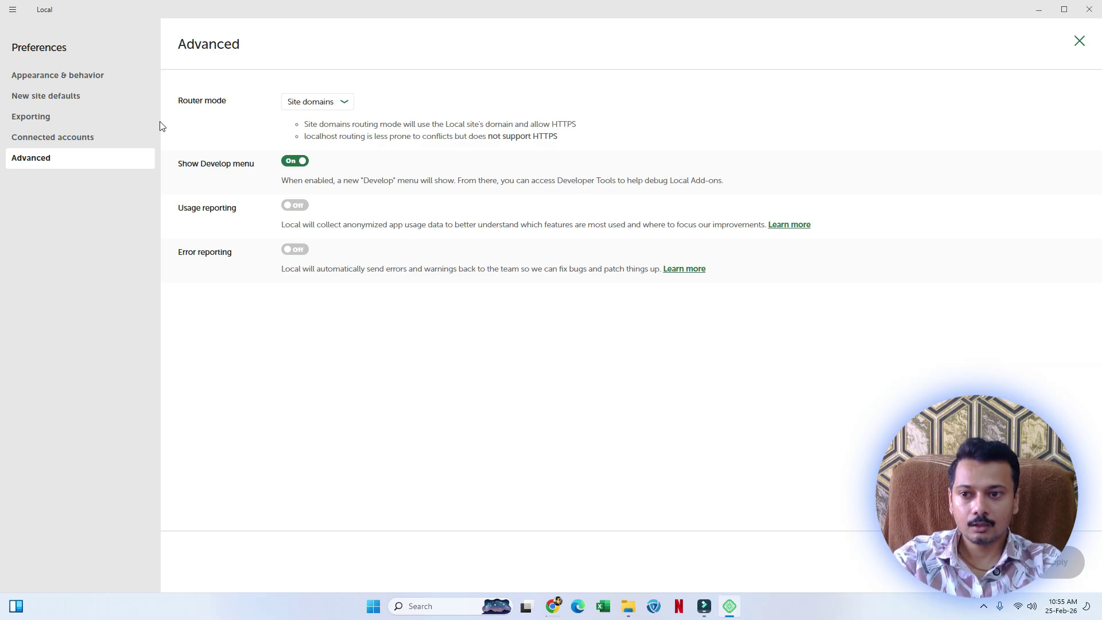
left_click(38, 77)
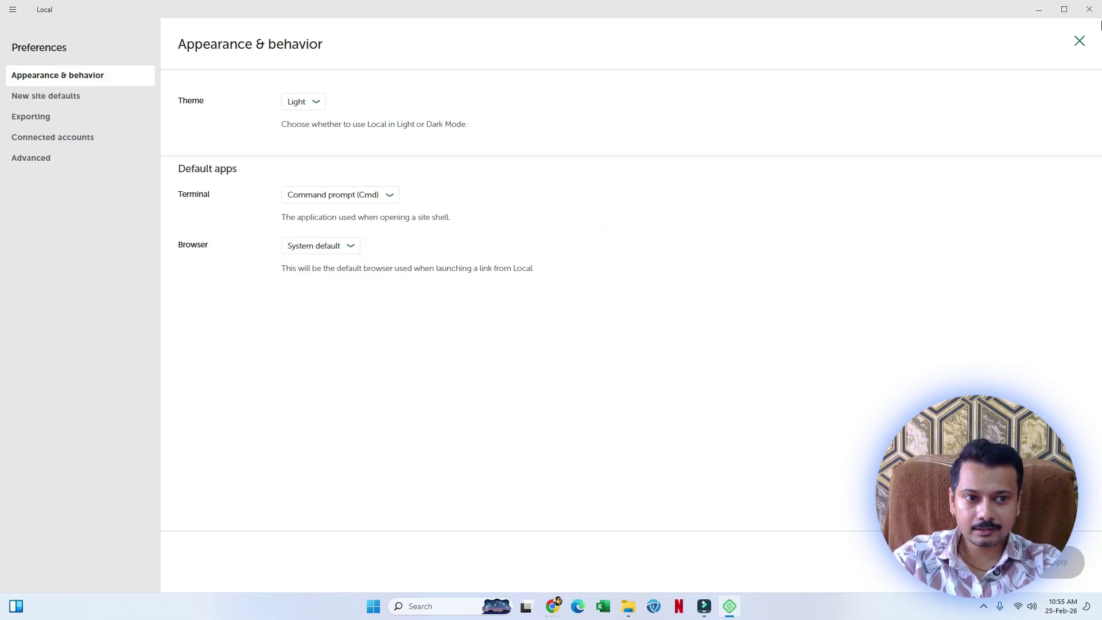
left_click(1071, 46)
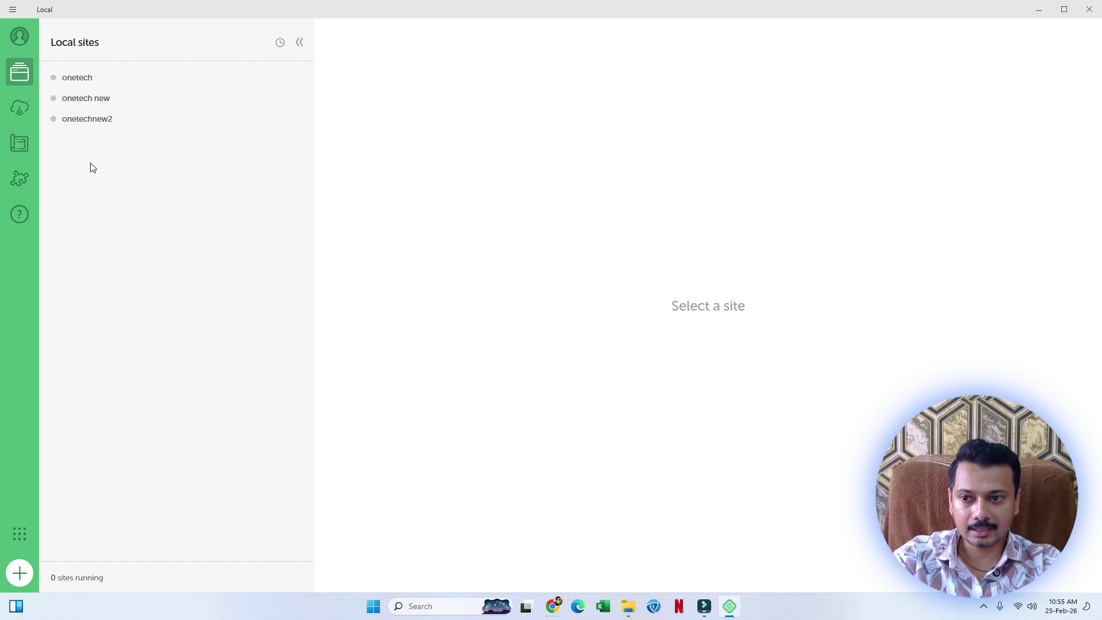
Start creating a new WordPress site from scratch and name it Test 1.
left_click(20, 575)
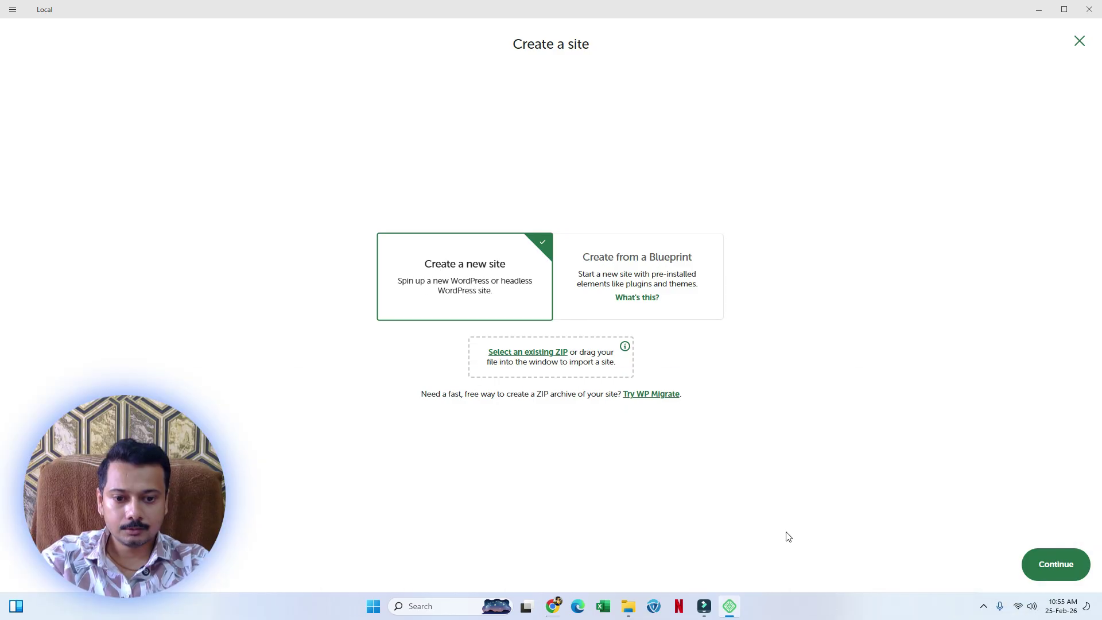
left_click(1071, 571)
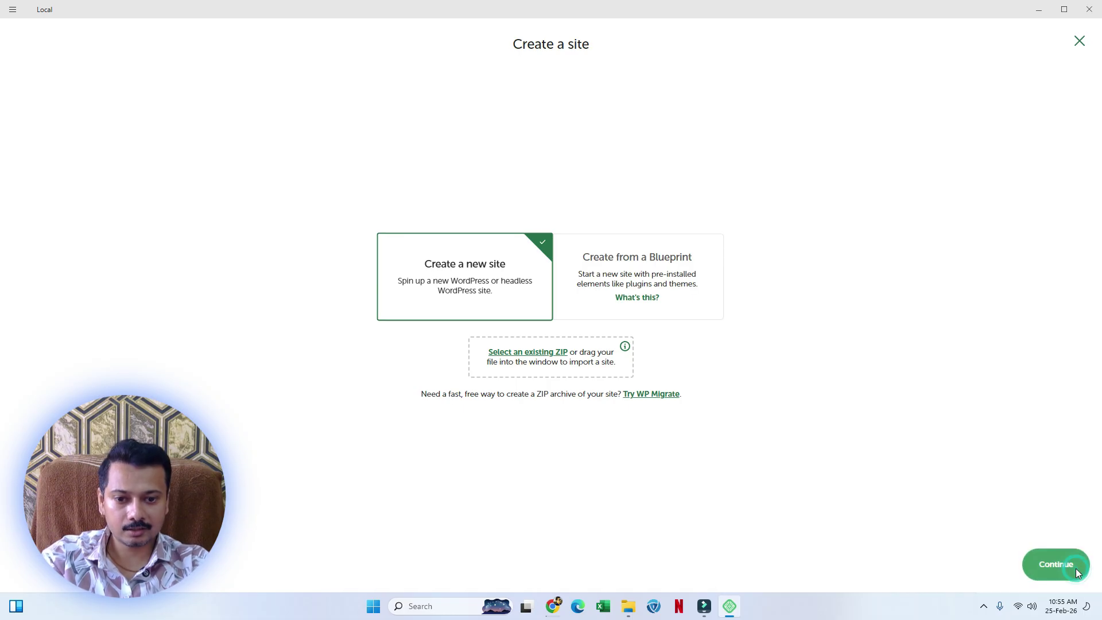
left_click(595, 283)
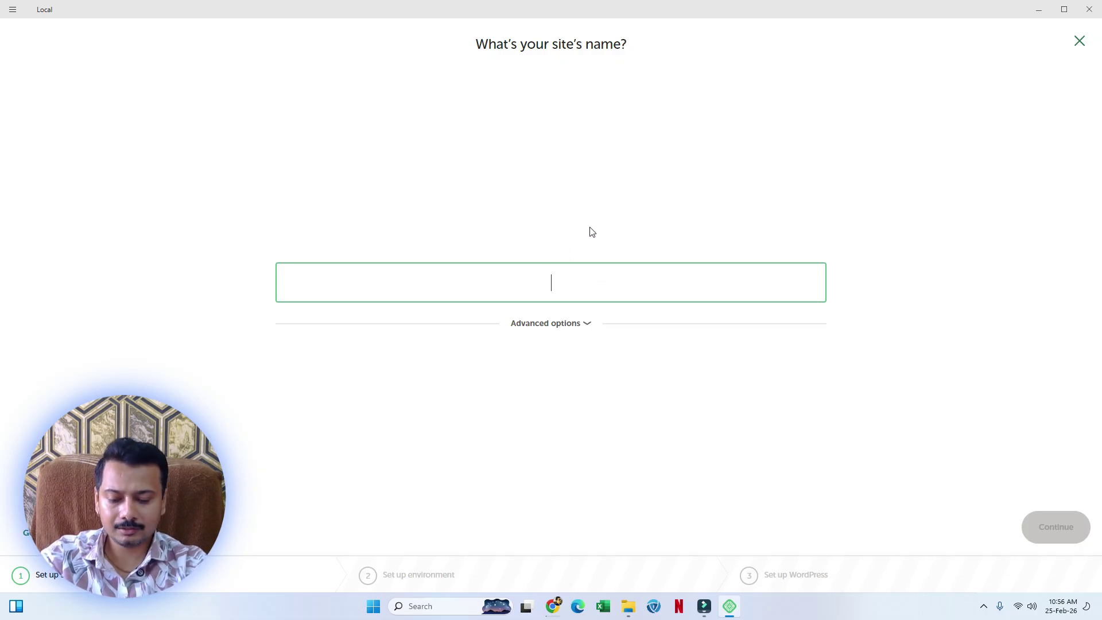
type("Test")
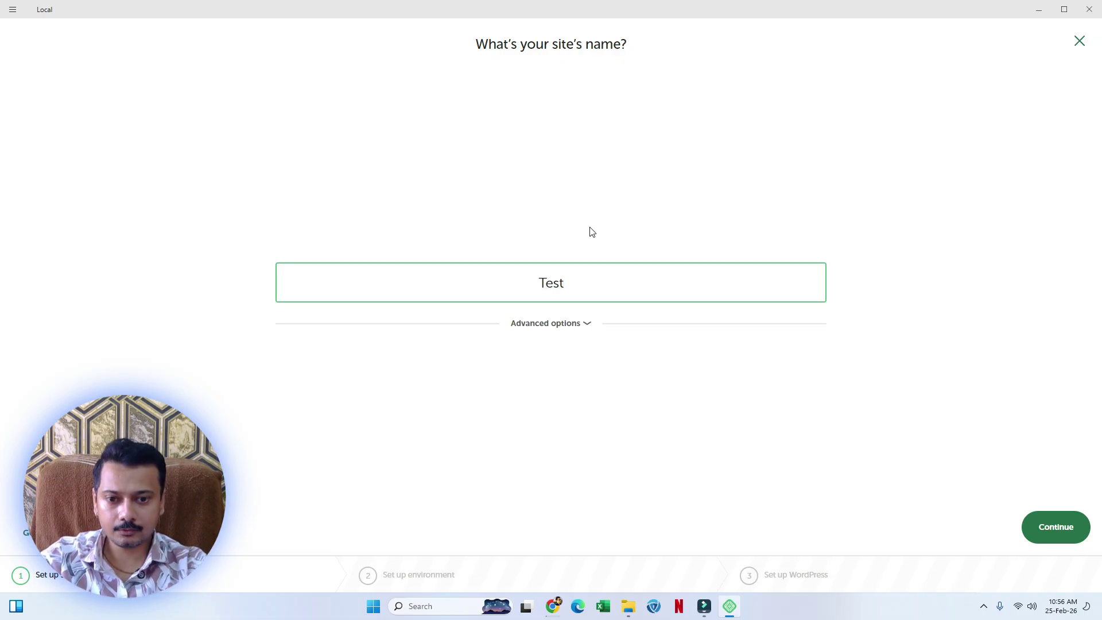
type(" 1")
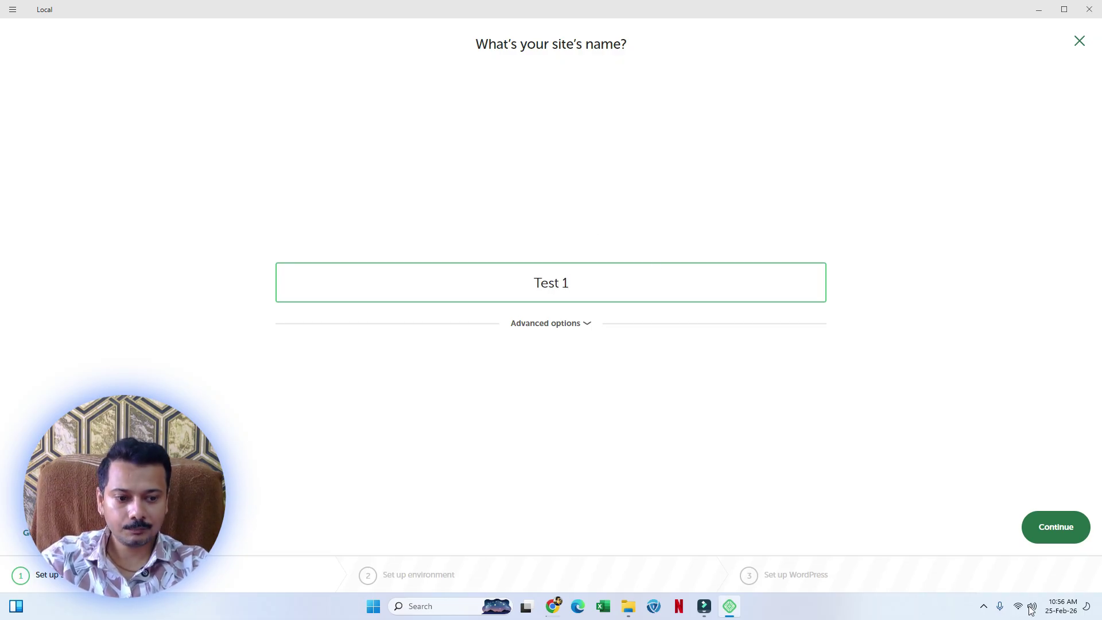
Keep the Preferred environment for the new site and copy the prefilled WordPress e-mail into the WordPress username.
left_click(1077, 533)
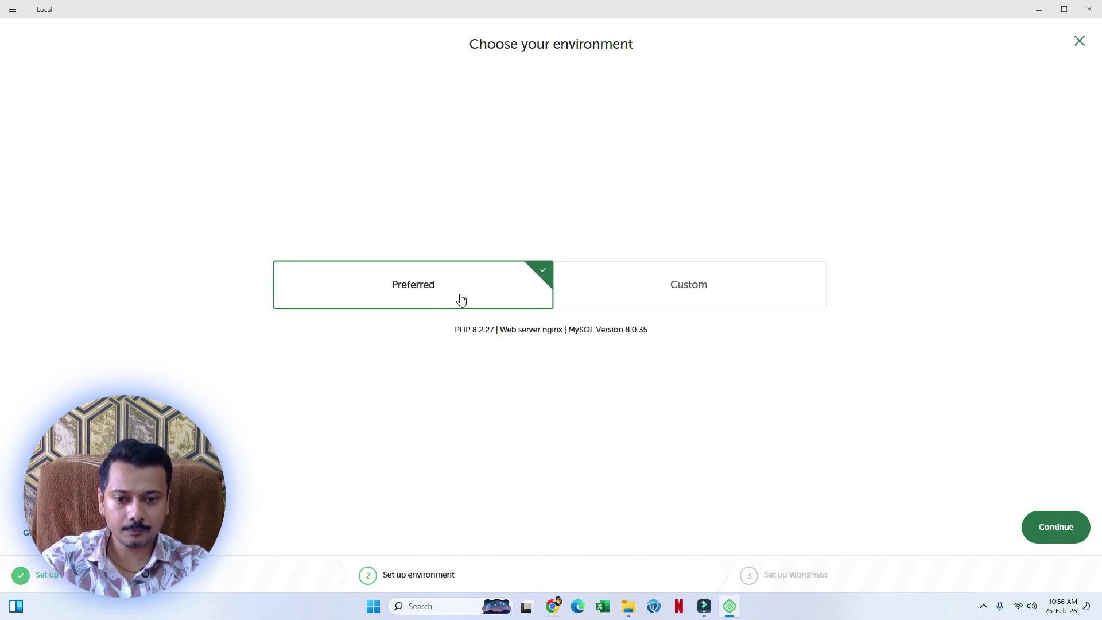
left_click(1016, 527)
left_click(347, 279)
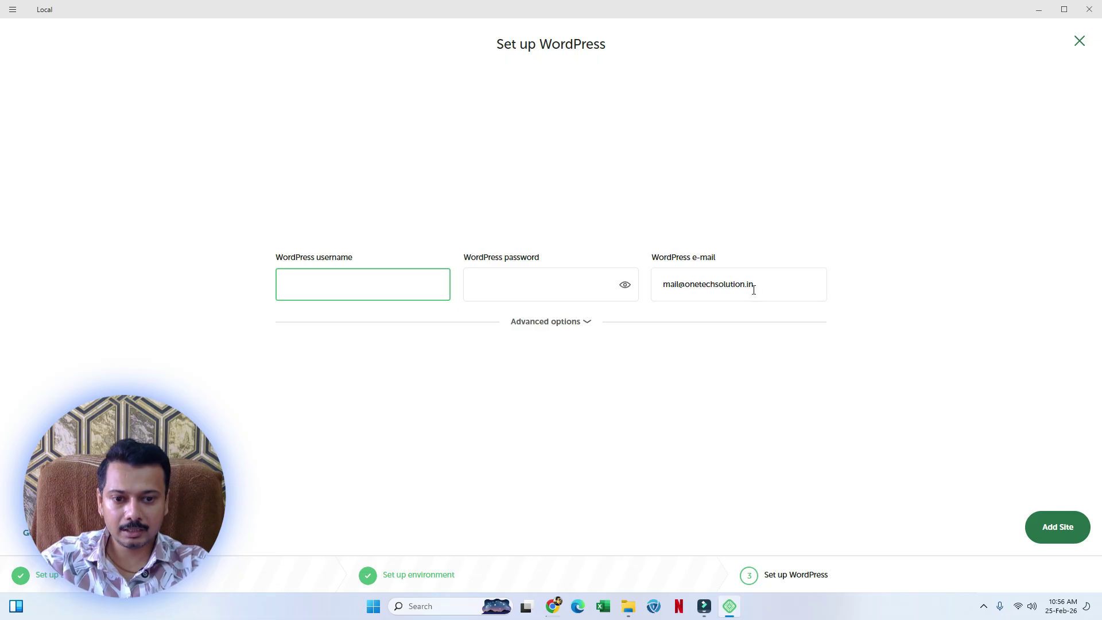
left_click_drag(760, 287, 655, 284)
key("ctrl+c")
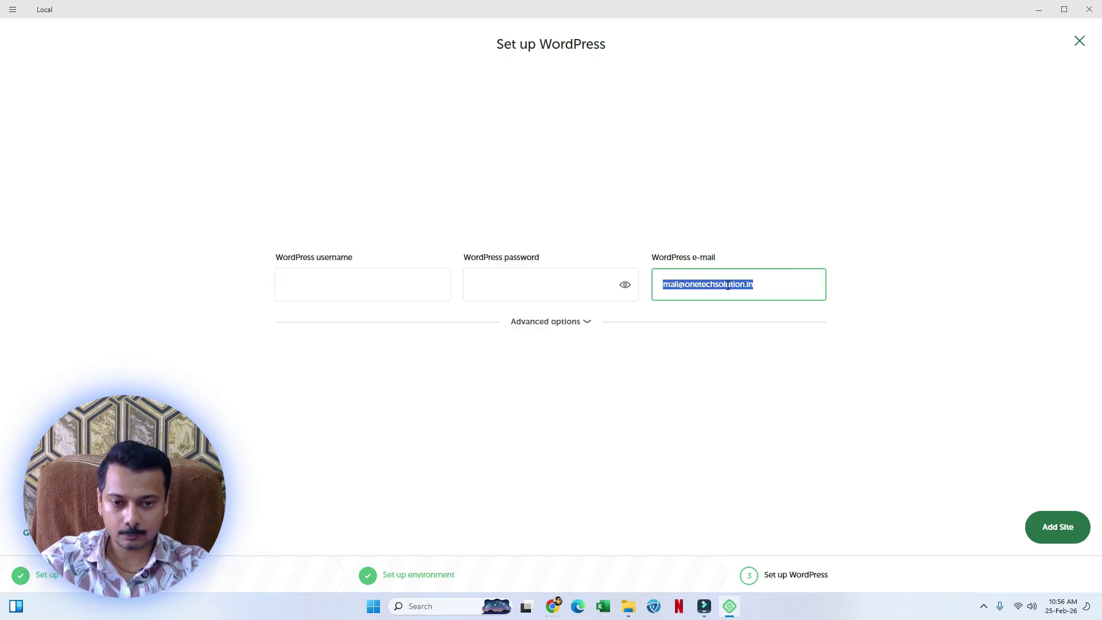
left_click(403, 280)
key("ctrl+v")
Enter the WordPress password and add the Test 1 site.
left_click(525, 288)
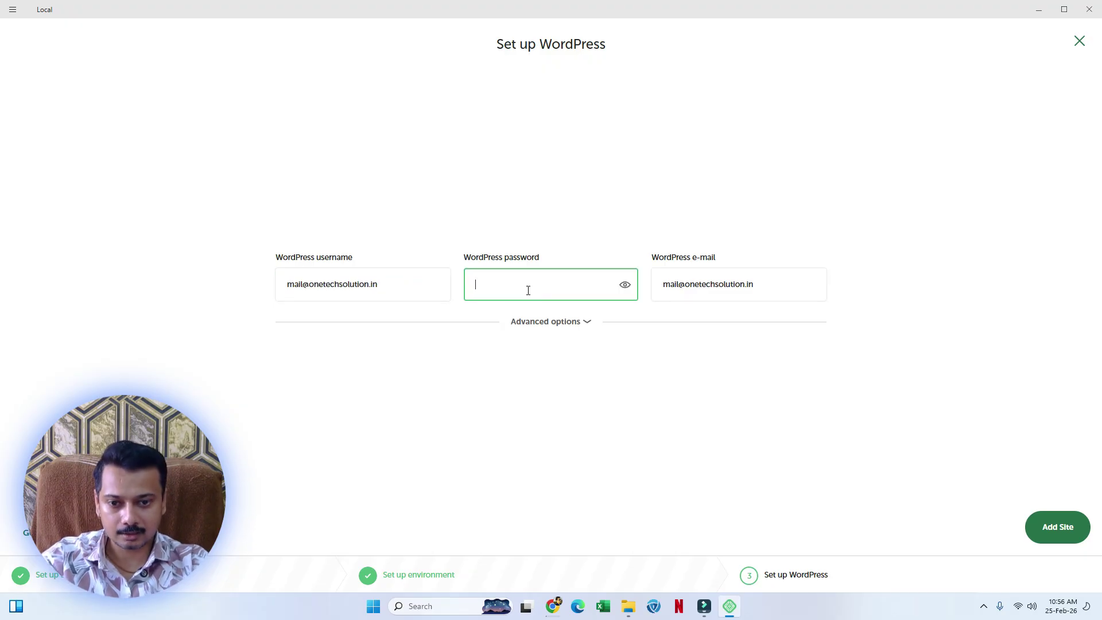
type("••••••••••")
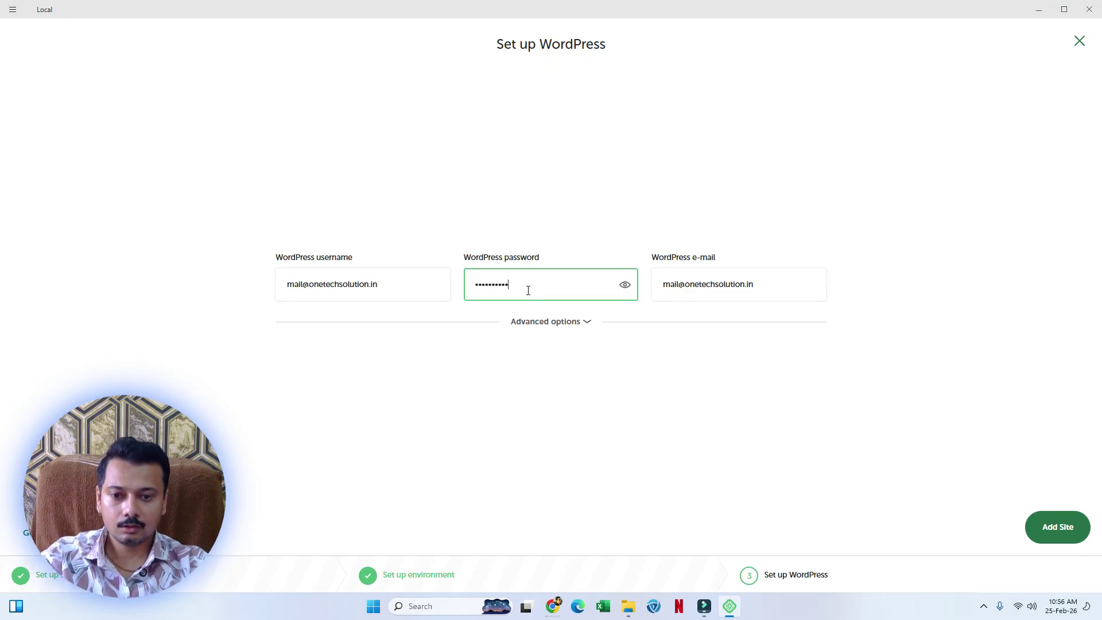
left_click_drag(542, 288, 473, 286)
left_click(540, 282)
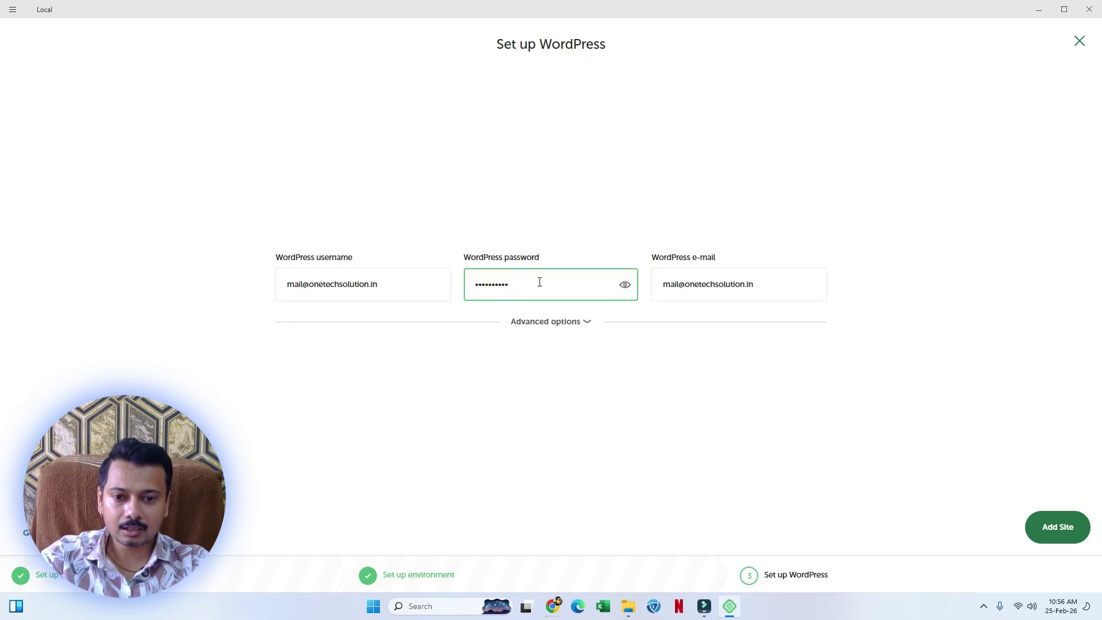
double_click(523, 284)
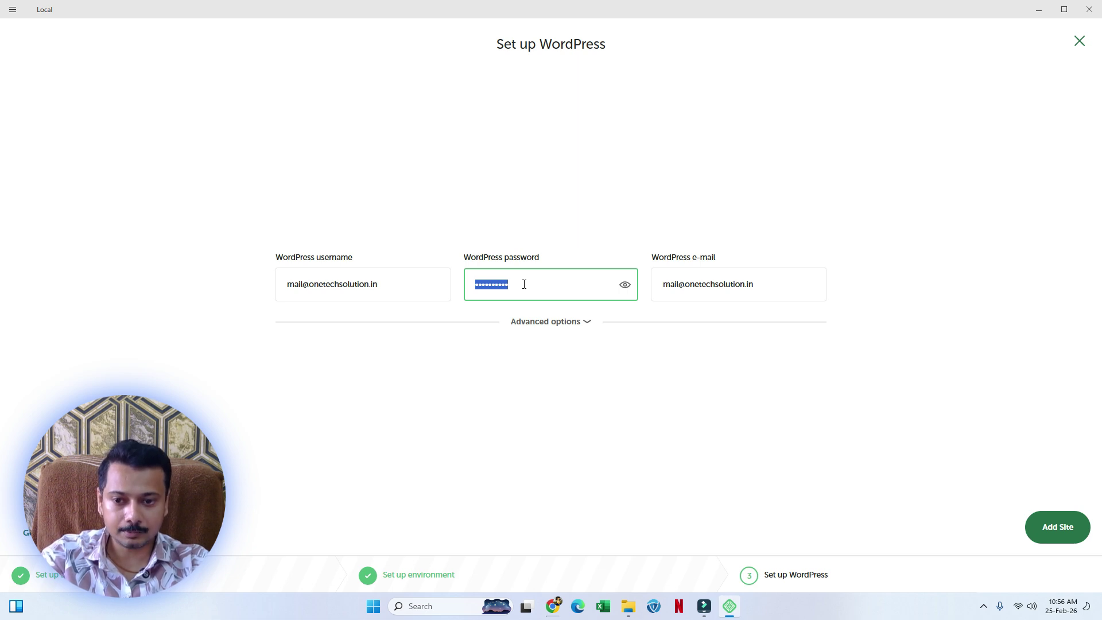
left_click(373, 285)
left_click_drag(391, 285, 281, 283)
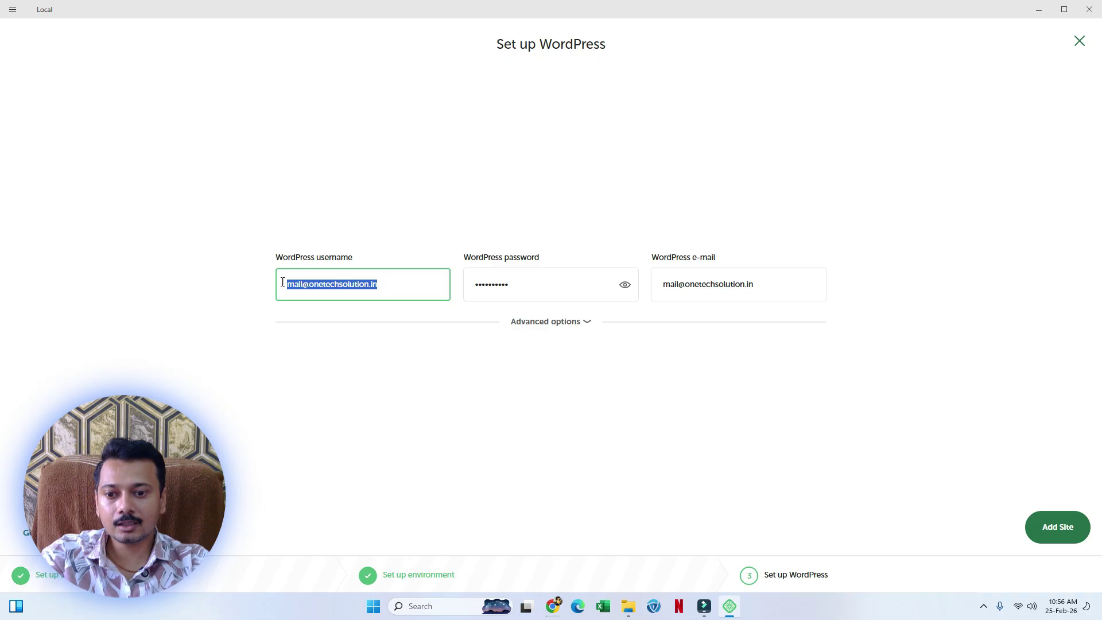
left_click(330, 284)
left_click_drag(400, 284, 292, 277)
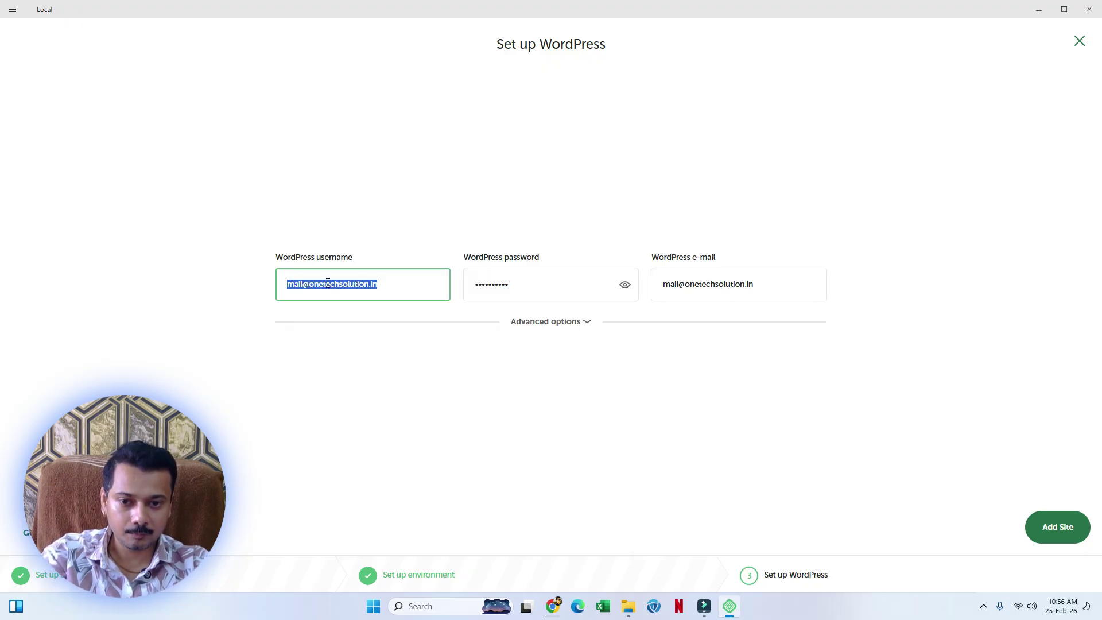
key("Tab")
left_click(1073, 531)
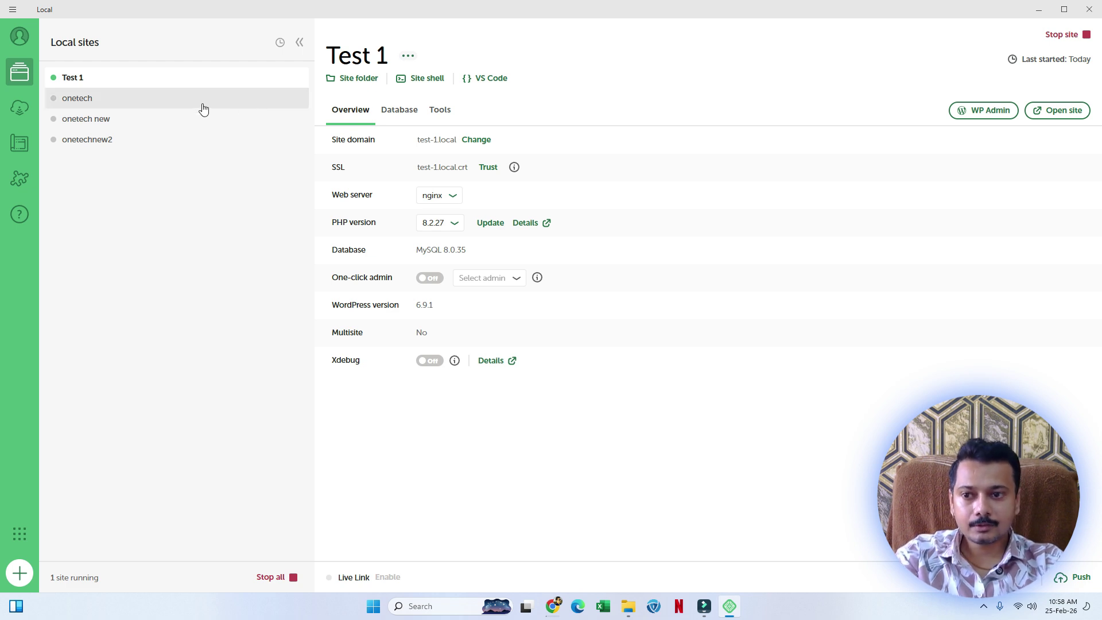
Turn on one-click admin for the Test 1 site with the admin account and review the available PHP versions.
left_click(102, 104)
left_click(81, 78)
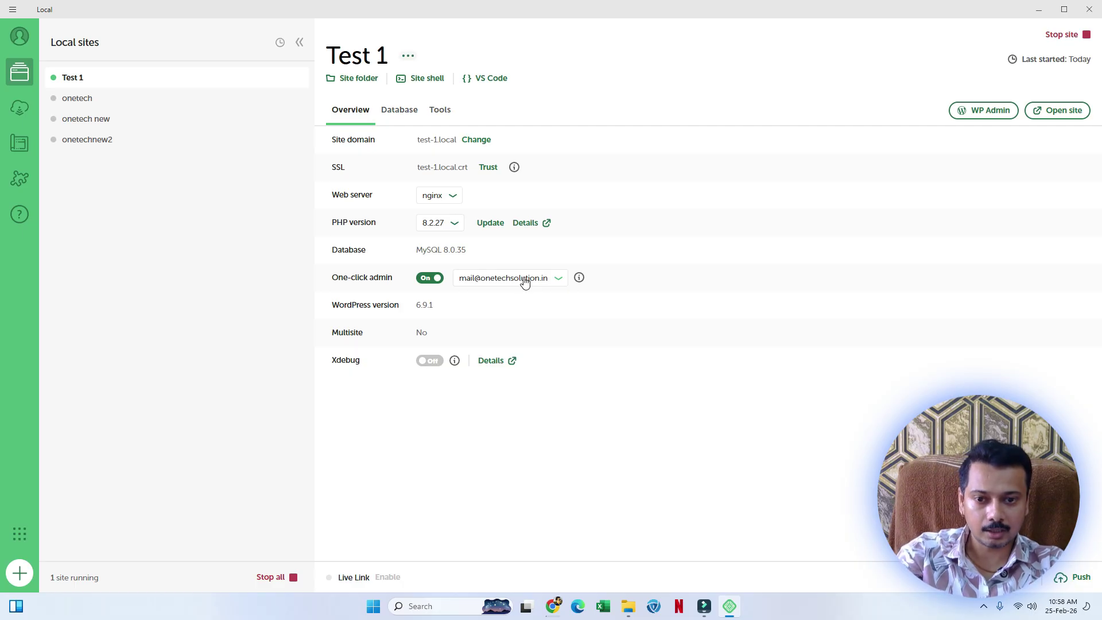
left_click(438, 224)
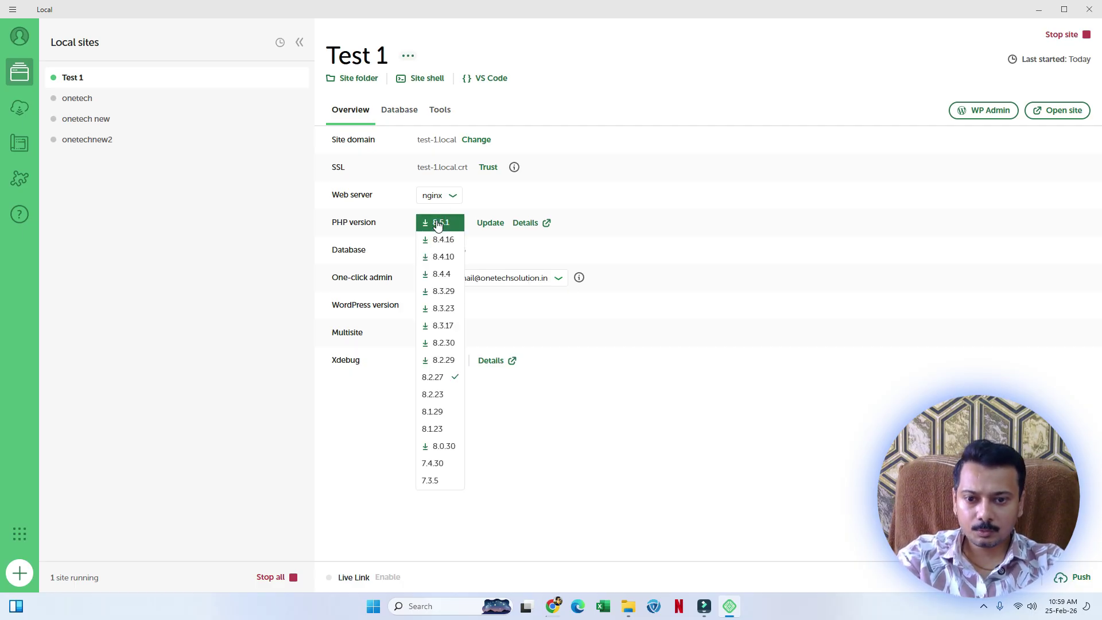
left_click(487, 239)
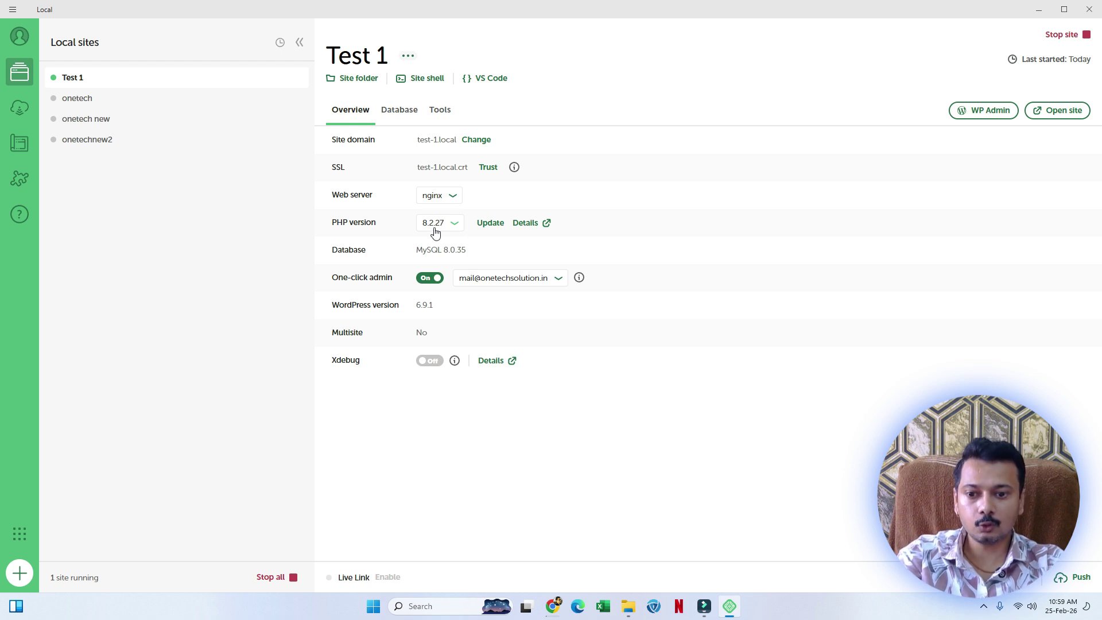
left_click(397, 112)
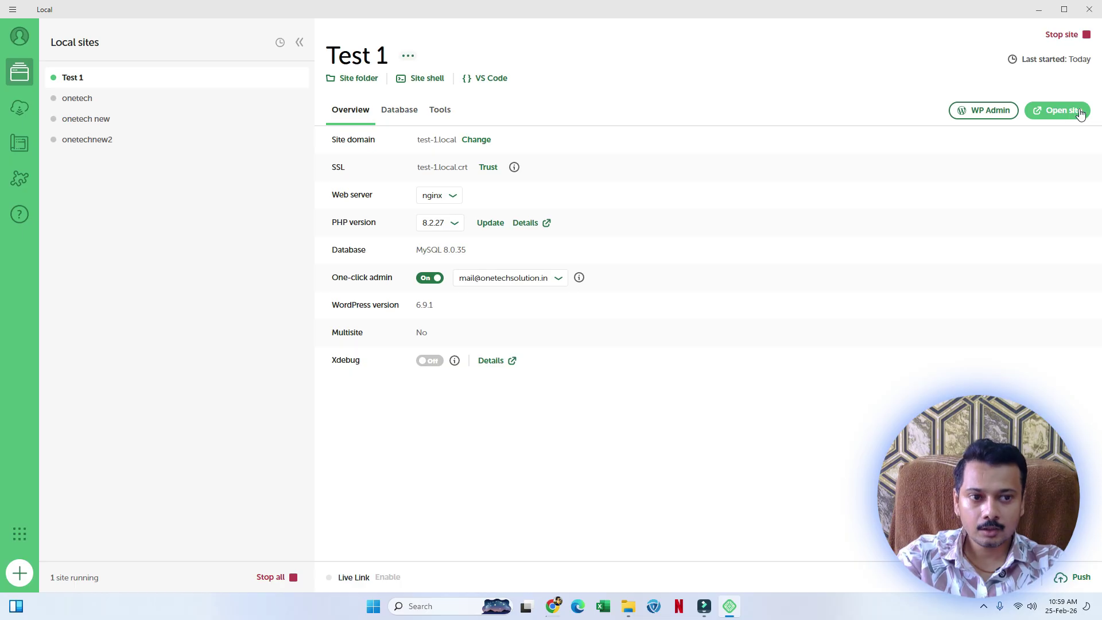
View the Test 1 site in the browser and go to its login page at test-1.local/wp-admin.
left_click(1078, 115)
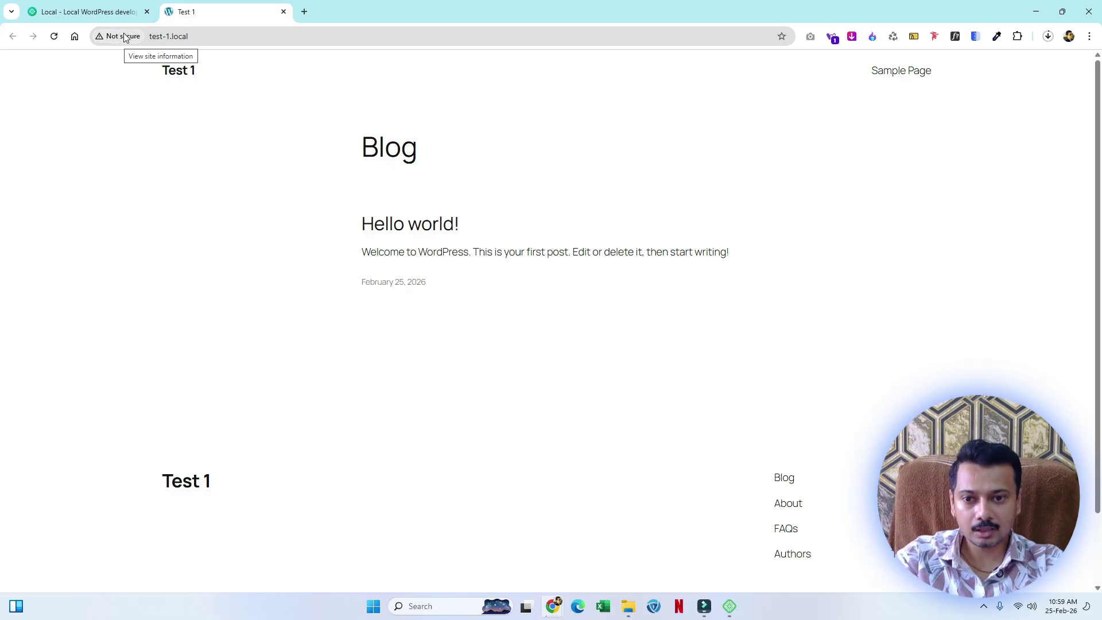
key("alt+Tab")
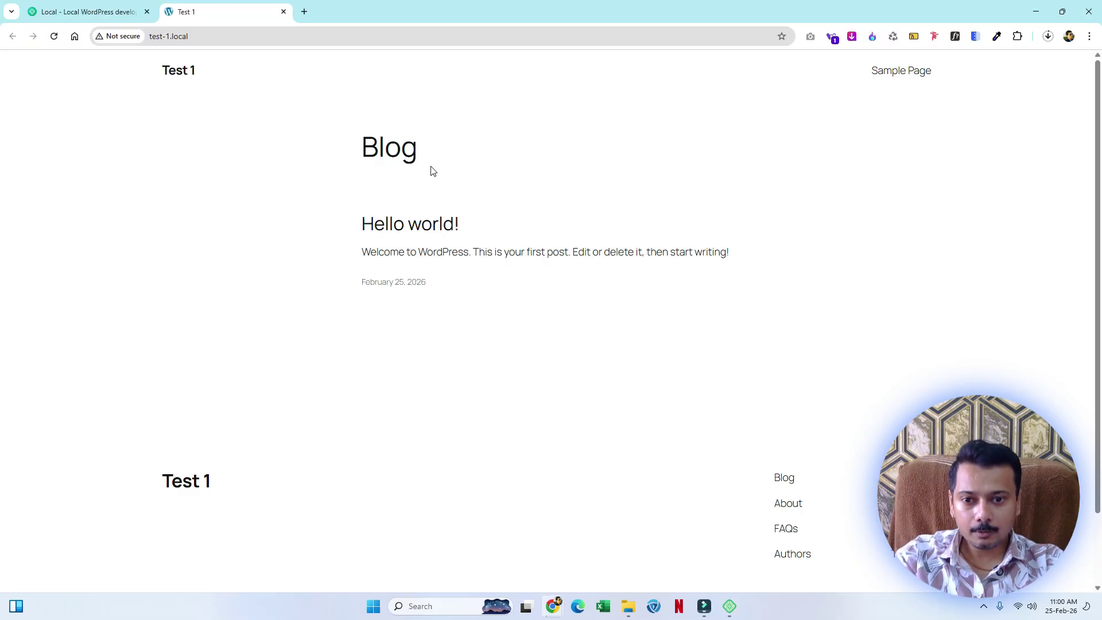
left_click(310, 32)
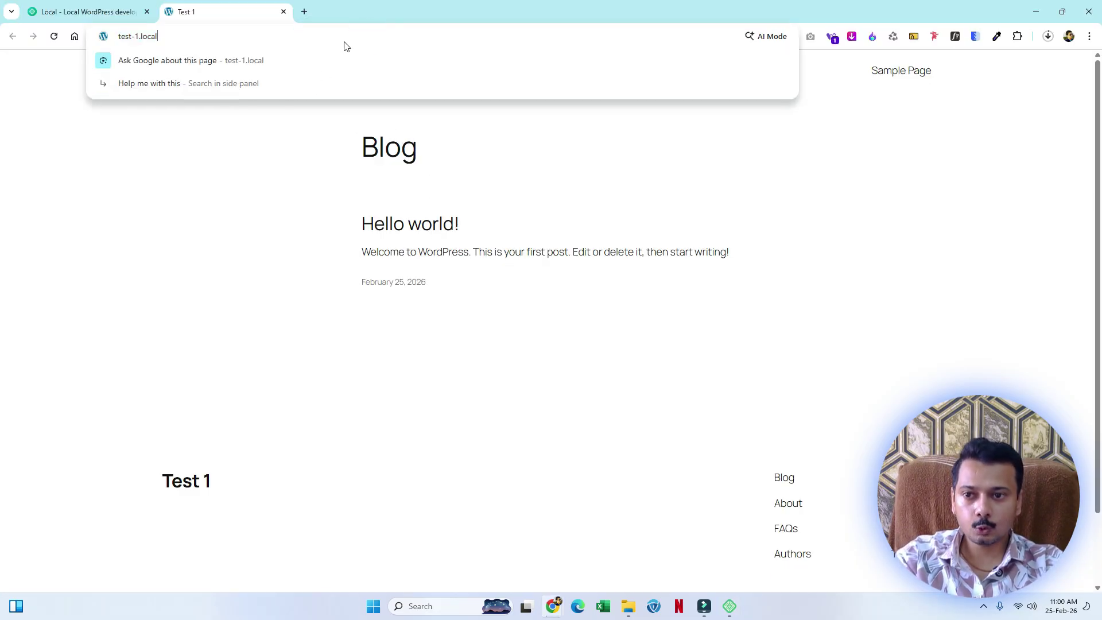
type("/")
key("Return")
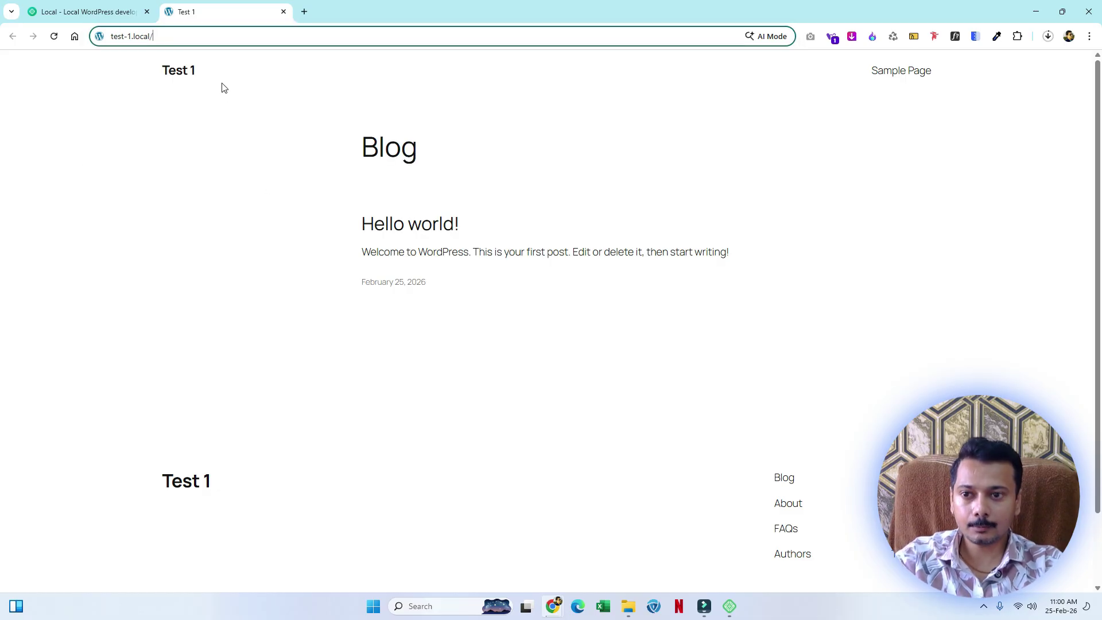
type("wp-admin")
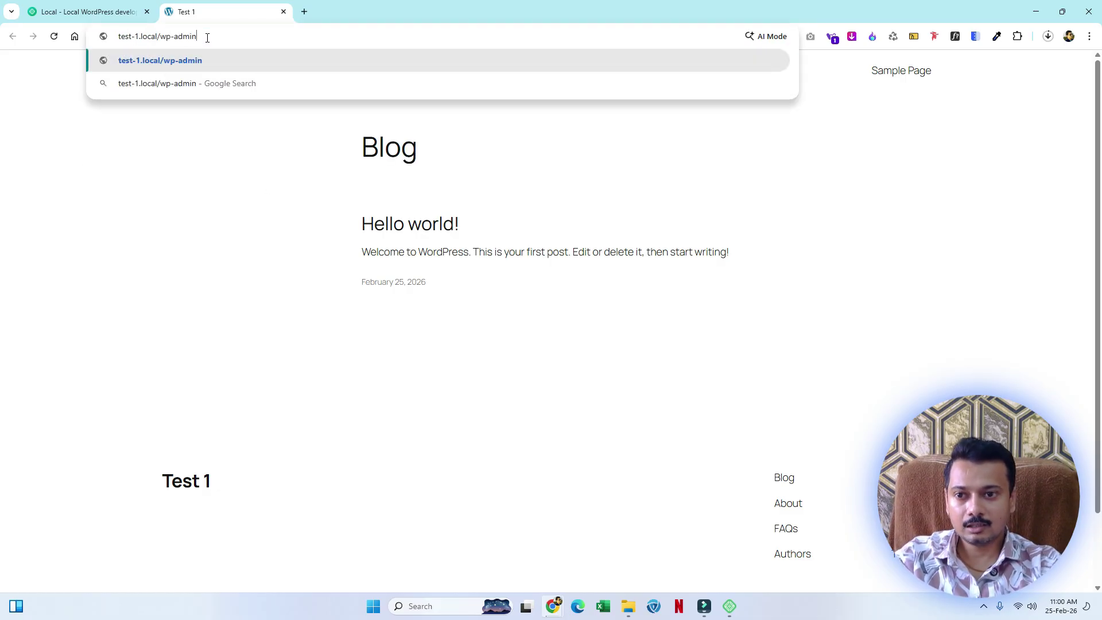
key("Return")
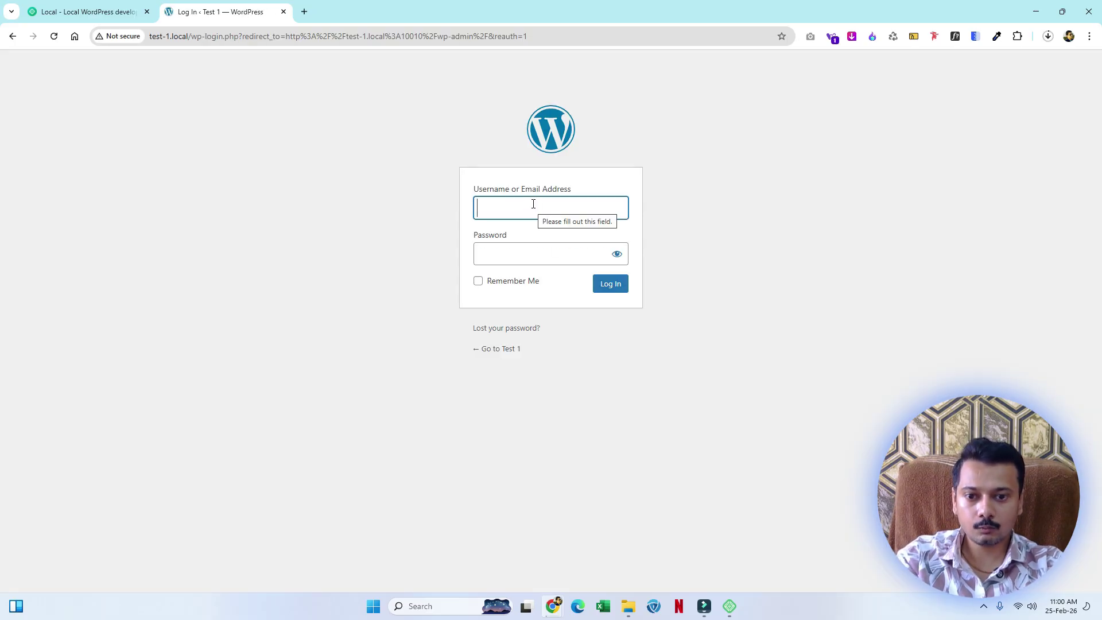
Switch back to Local, open Test 1's WP Admin dashboard and look over the updates, posts and media options.
key("alt+Tab")
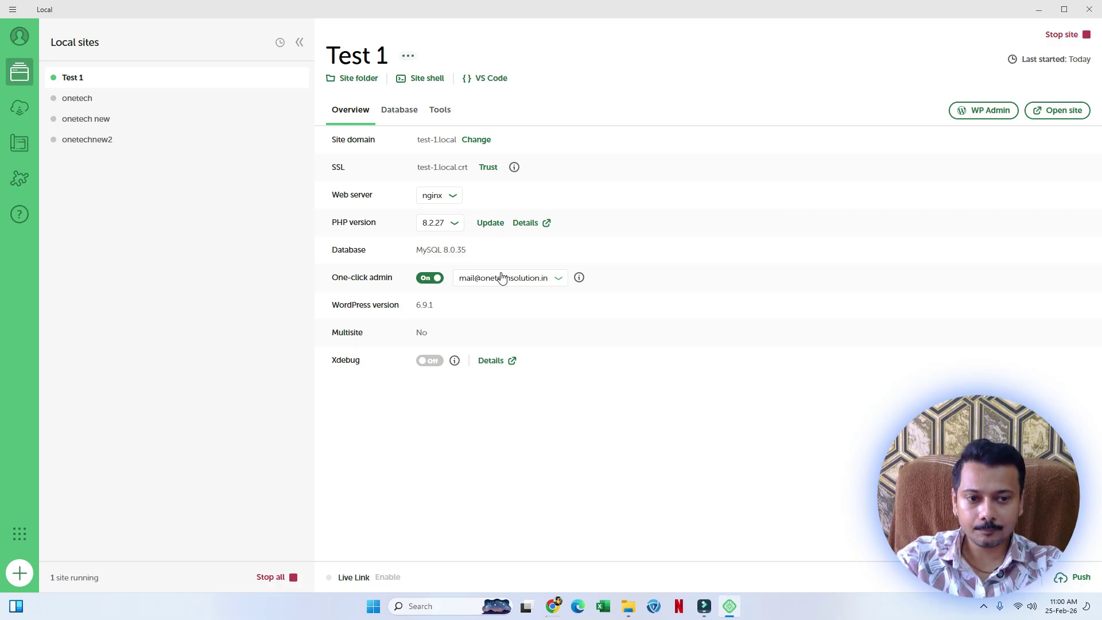
left_click(988, 114)
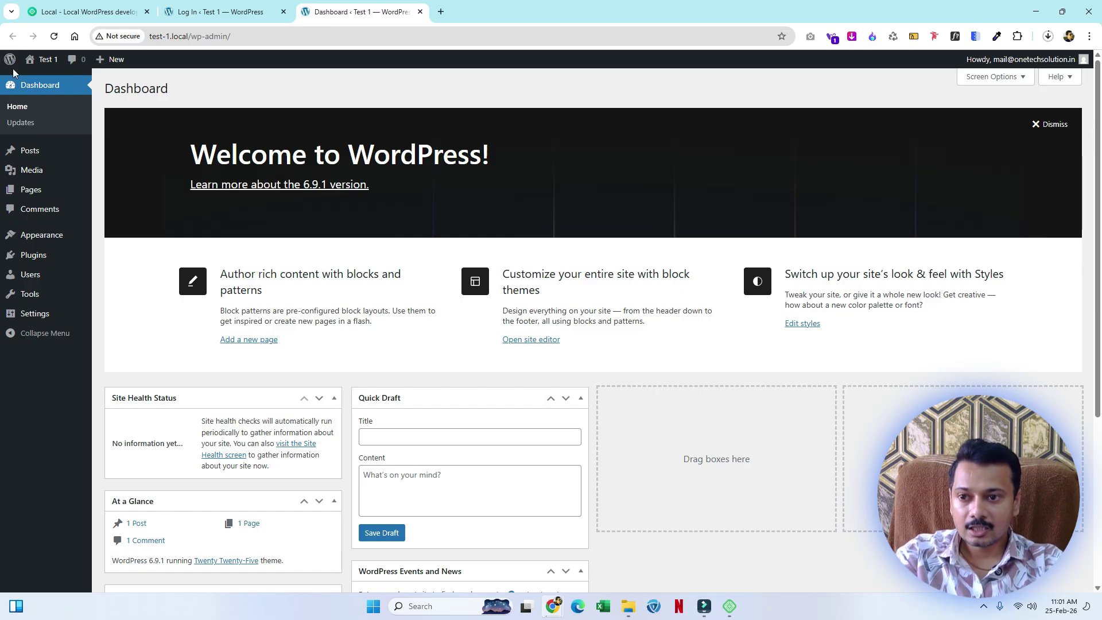
mouse_move(34, 77)
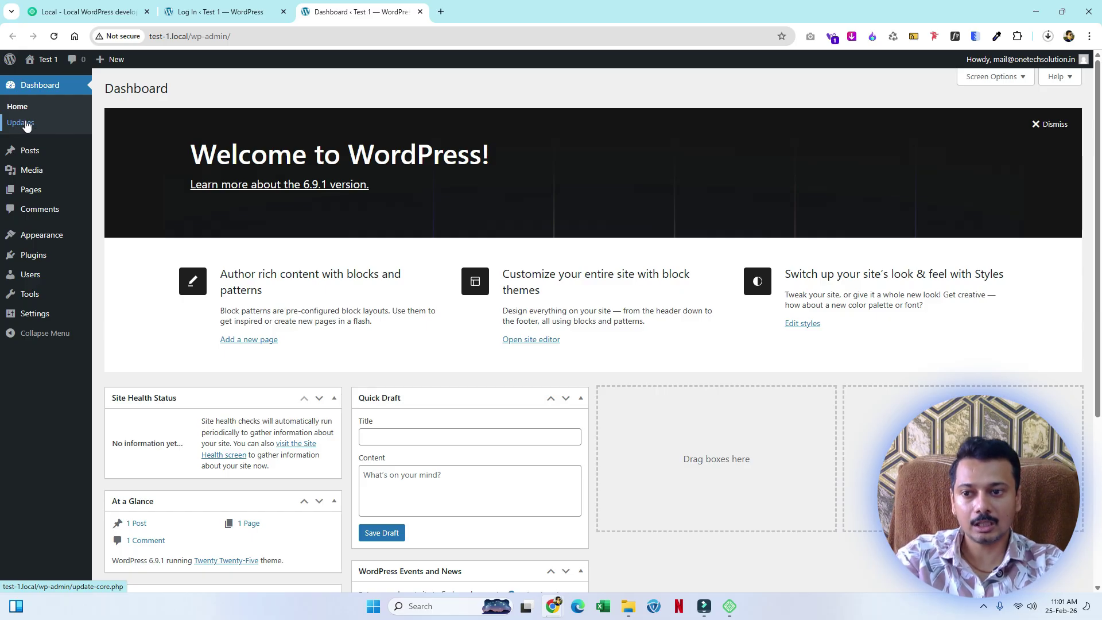
mouse_move(9, 153)
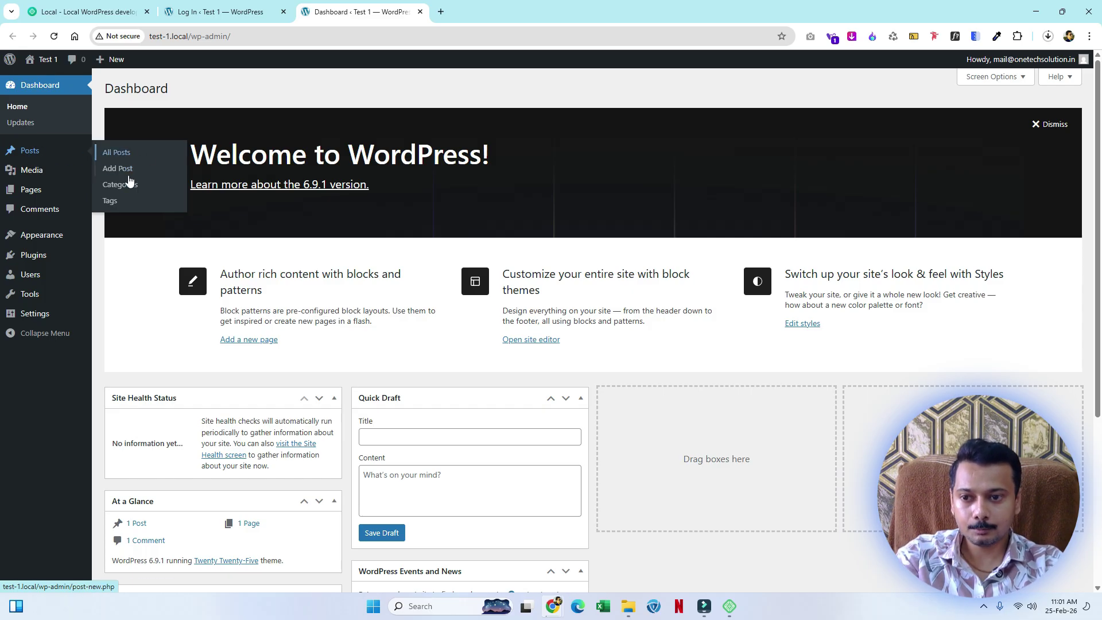
mouse_move(42, 168)
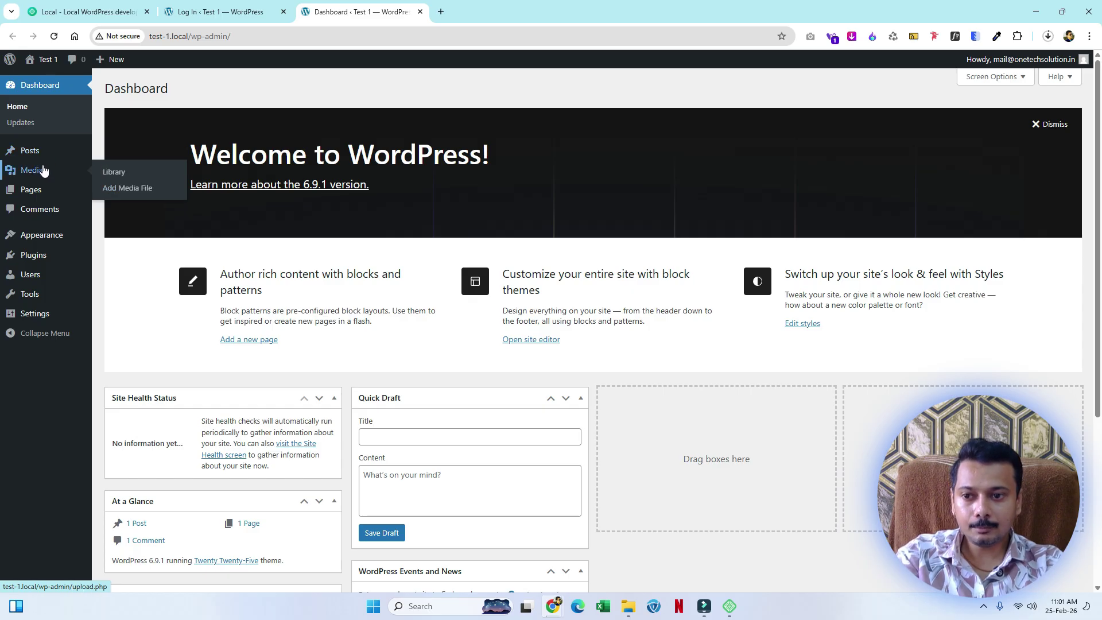
left_click(120, 172)
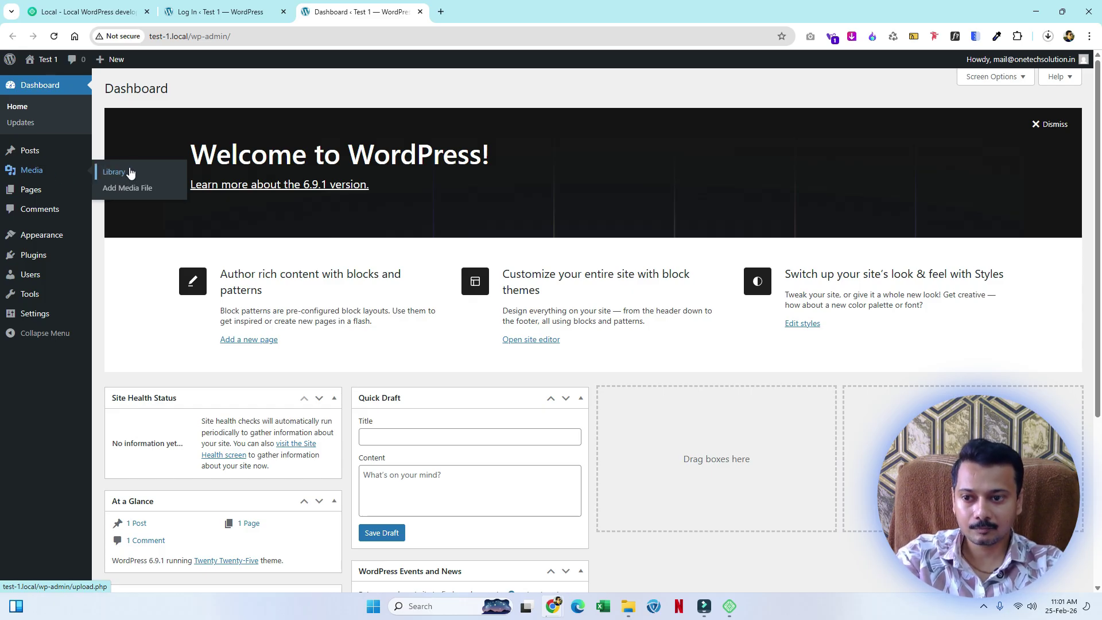
Review the list of all pages and the comments of the Test 1 site.
mouse_move(38, 192)
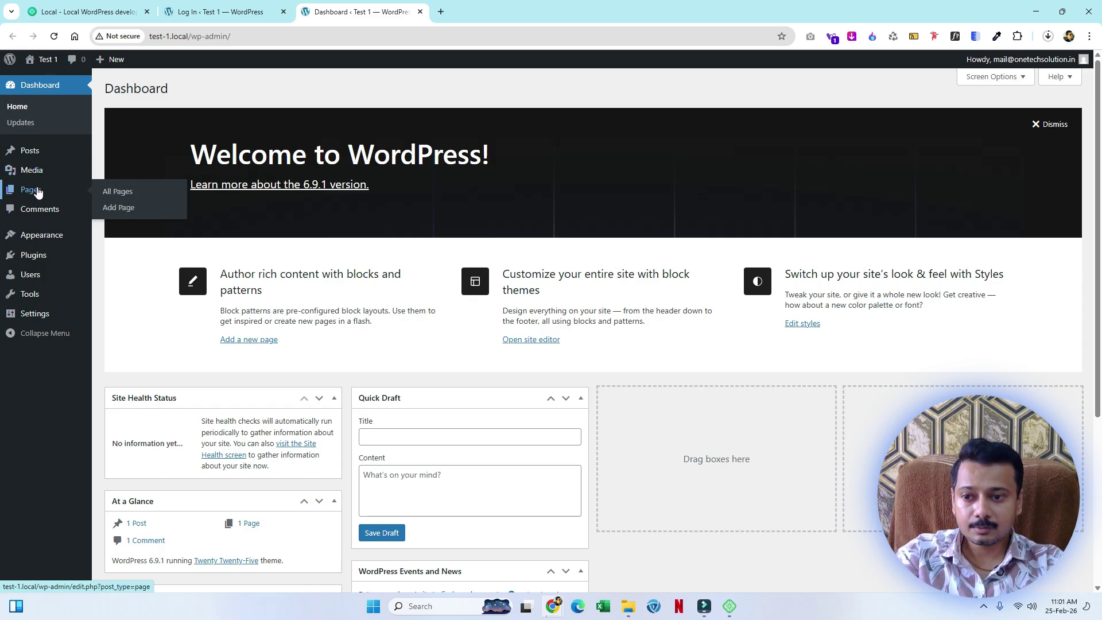
left_click(118, 192)
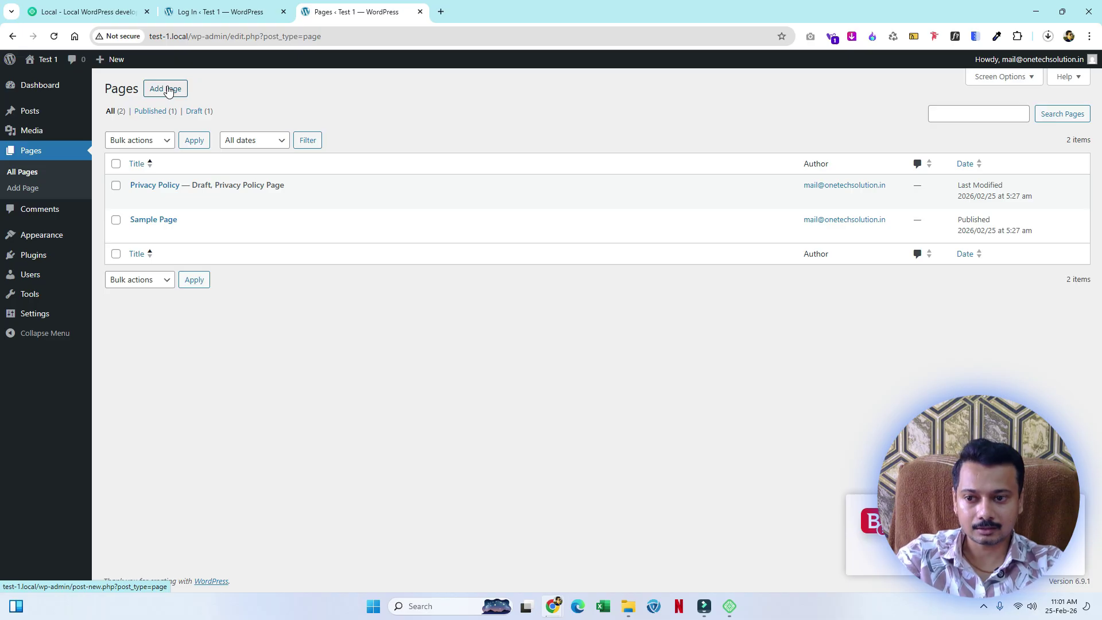
left_click(48, 209)
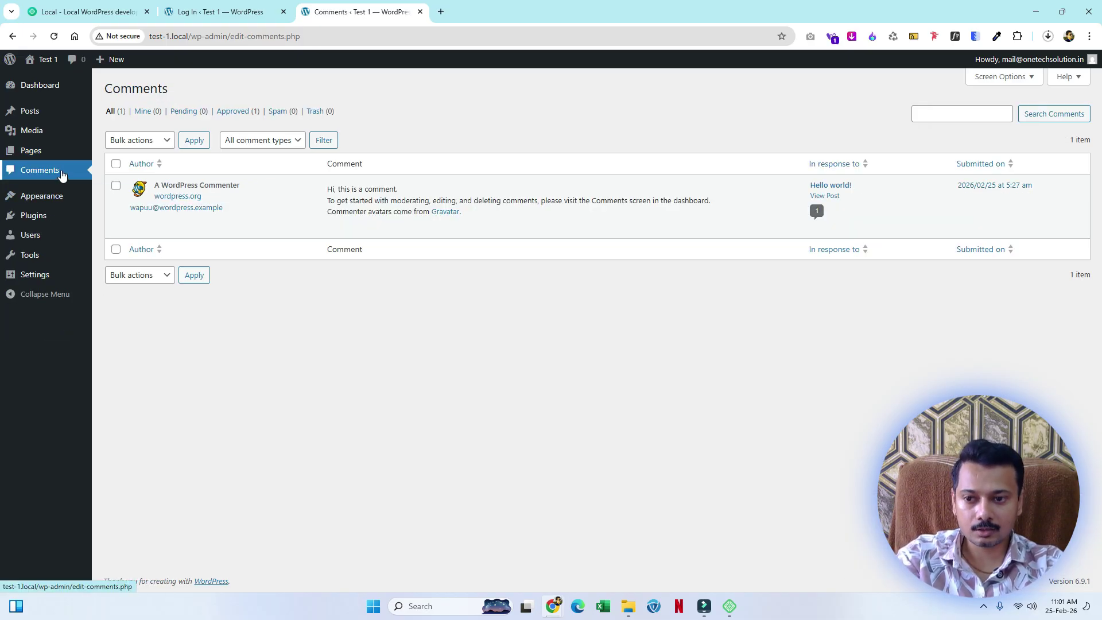
mouse_move(245, 226)
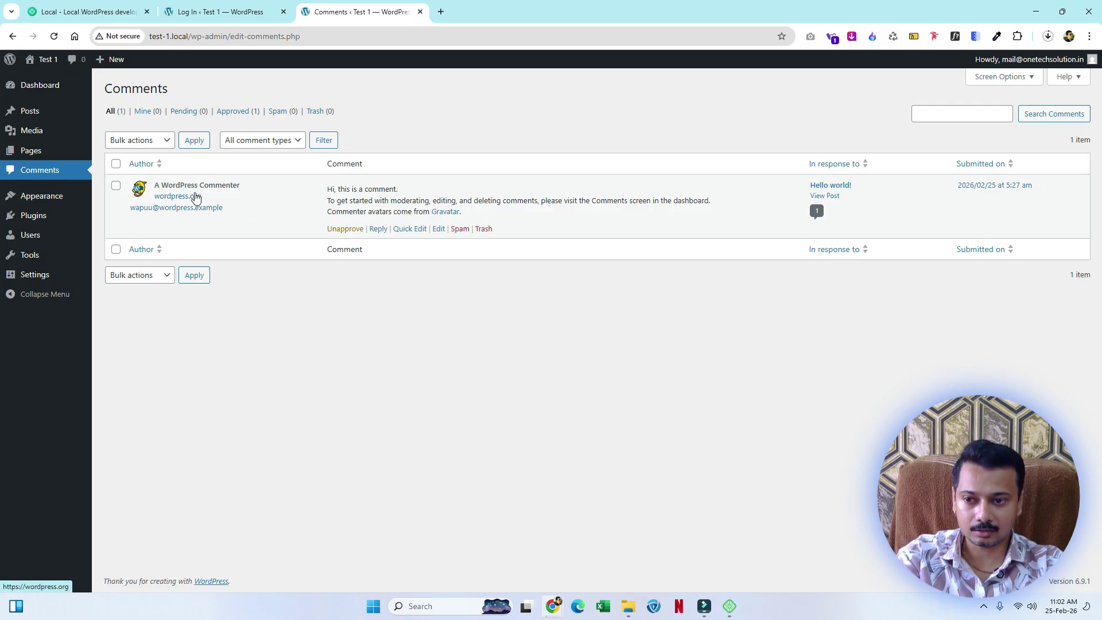
Review the installed themes and install the Hello Elementor theme from the popular themes.
mouse_move(22, 195)
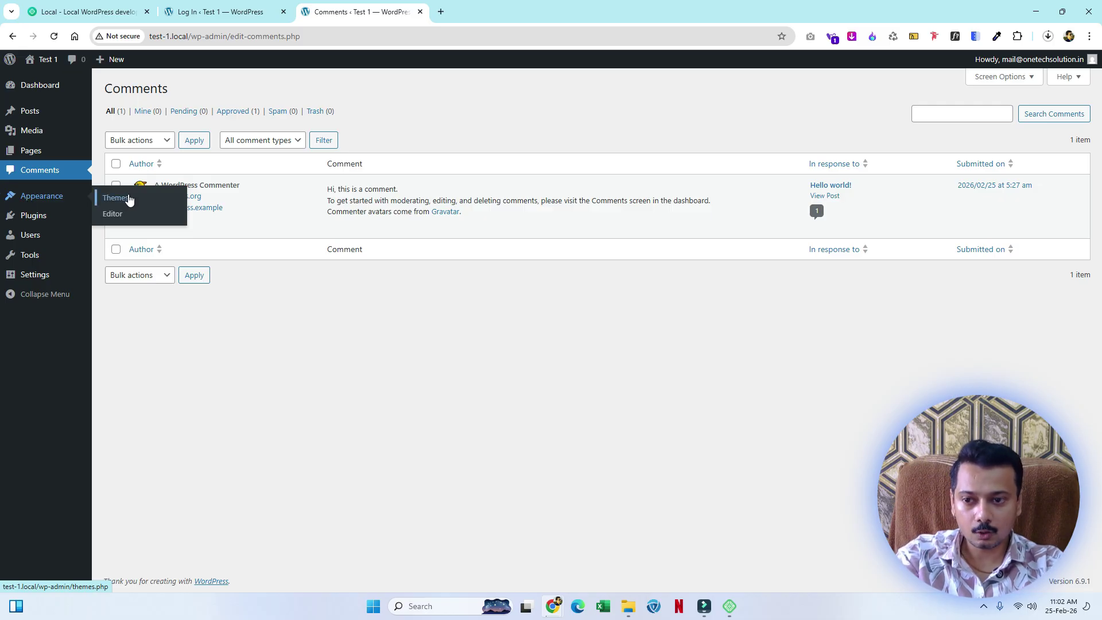
left_click(113, 198)
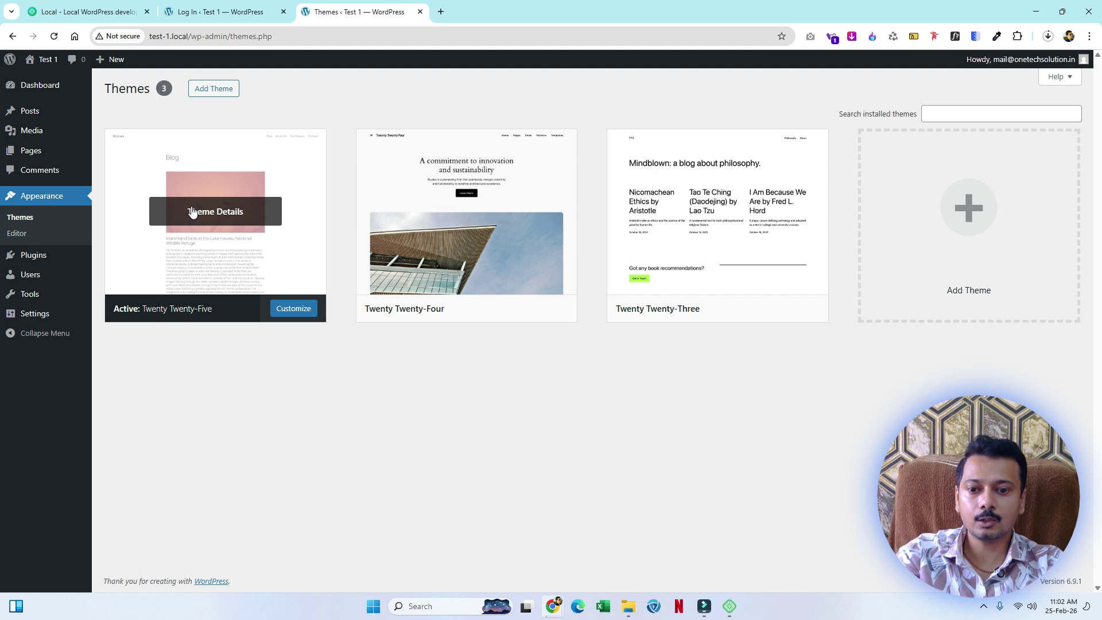
mouse_move(403, 322)
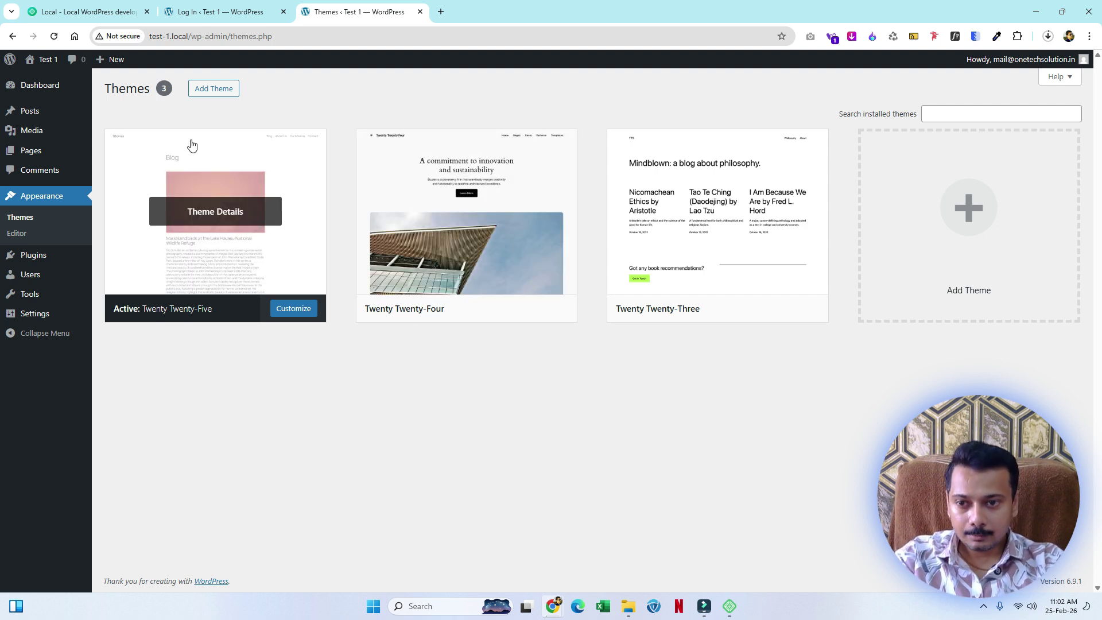
left_click(207, 88)
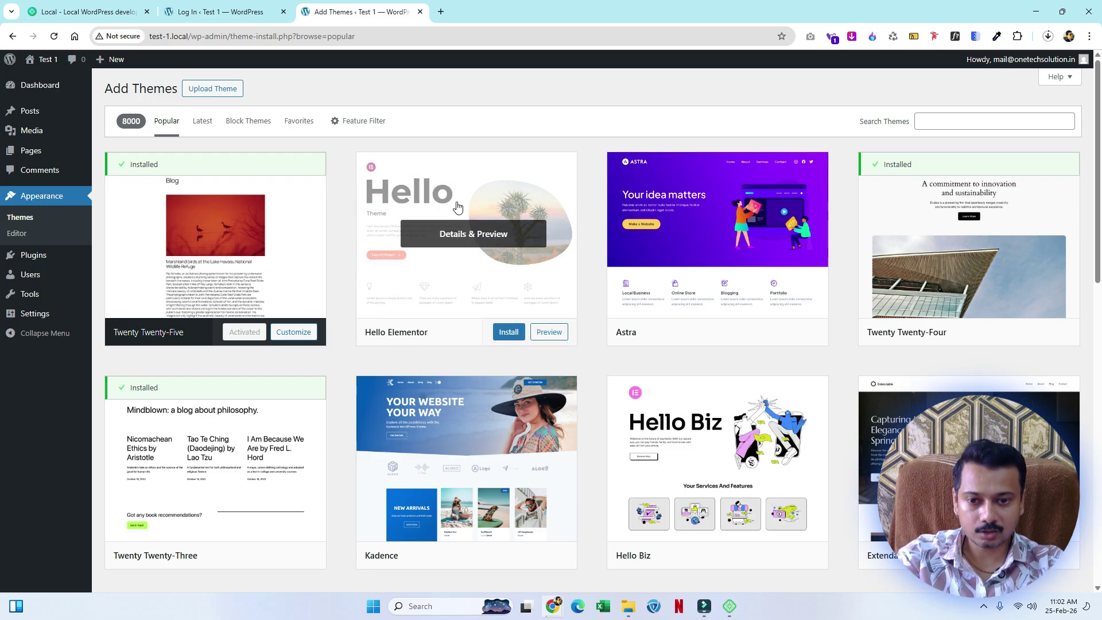
left_click(508, 332)
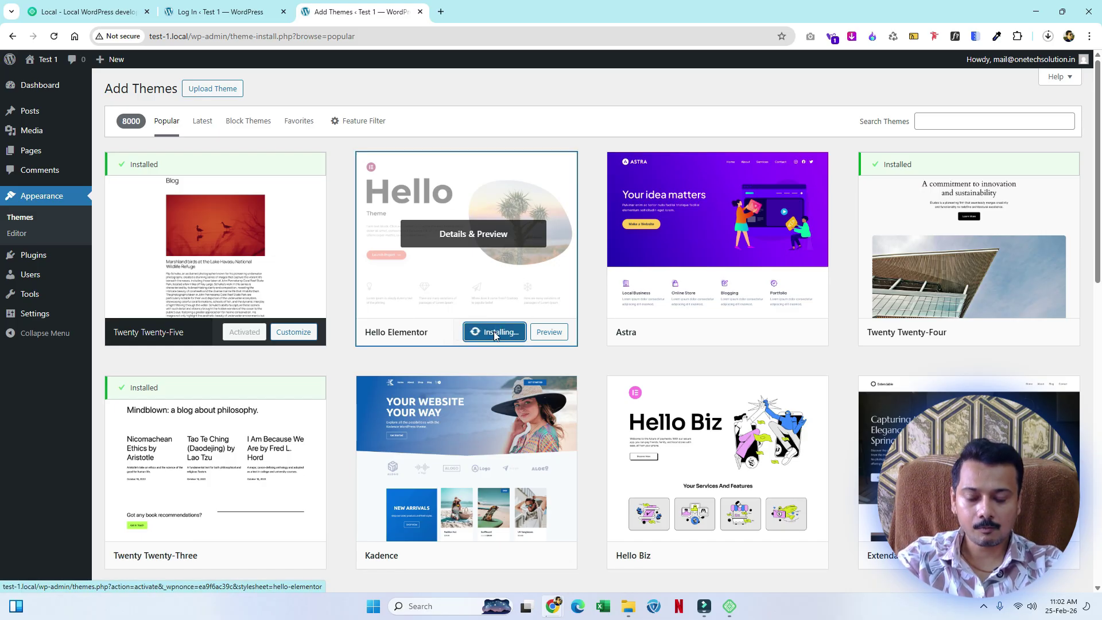
Activate the Hello Elementor theme and dismiss its banner offering to install Elementor.
left_click(491, 333)
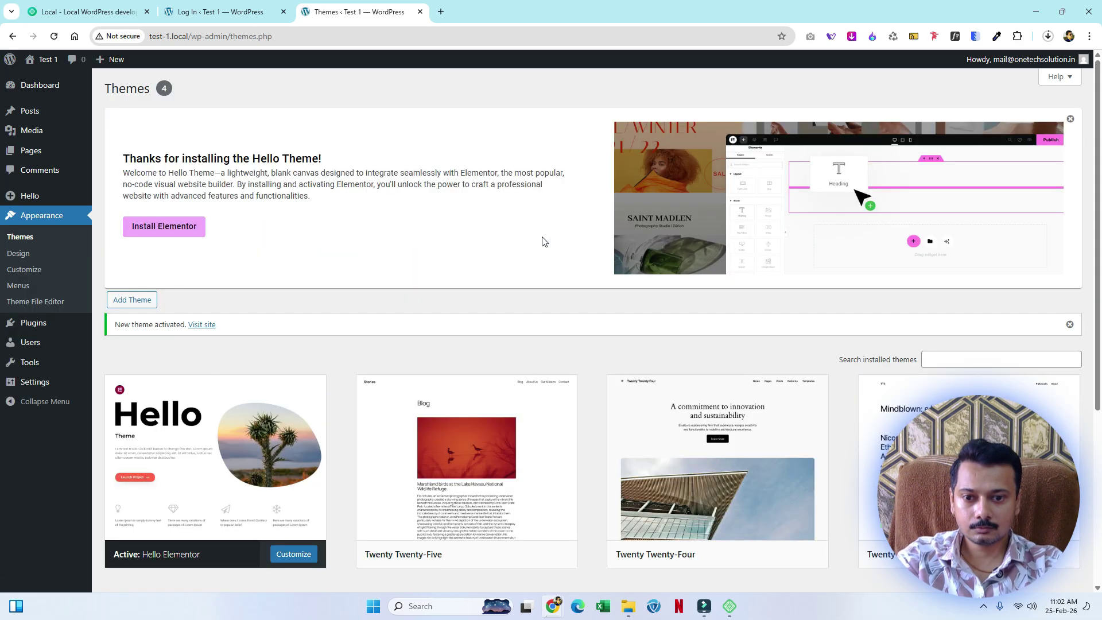
mouse_move(185, 520)
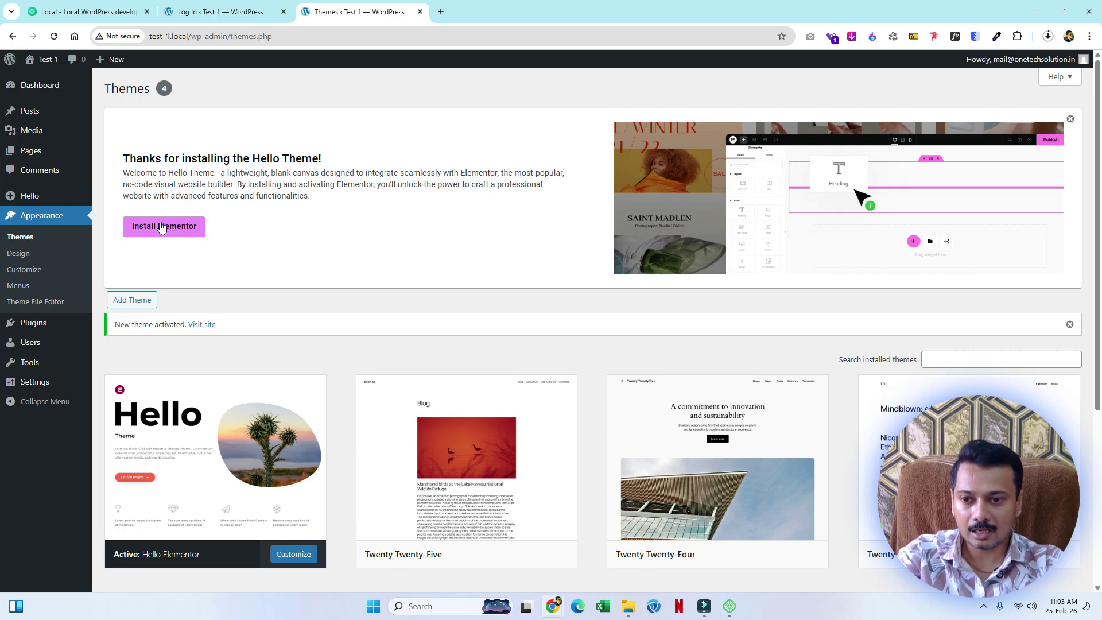
left_click(1070, 119)
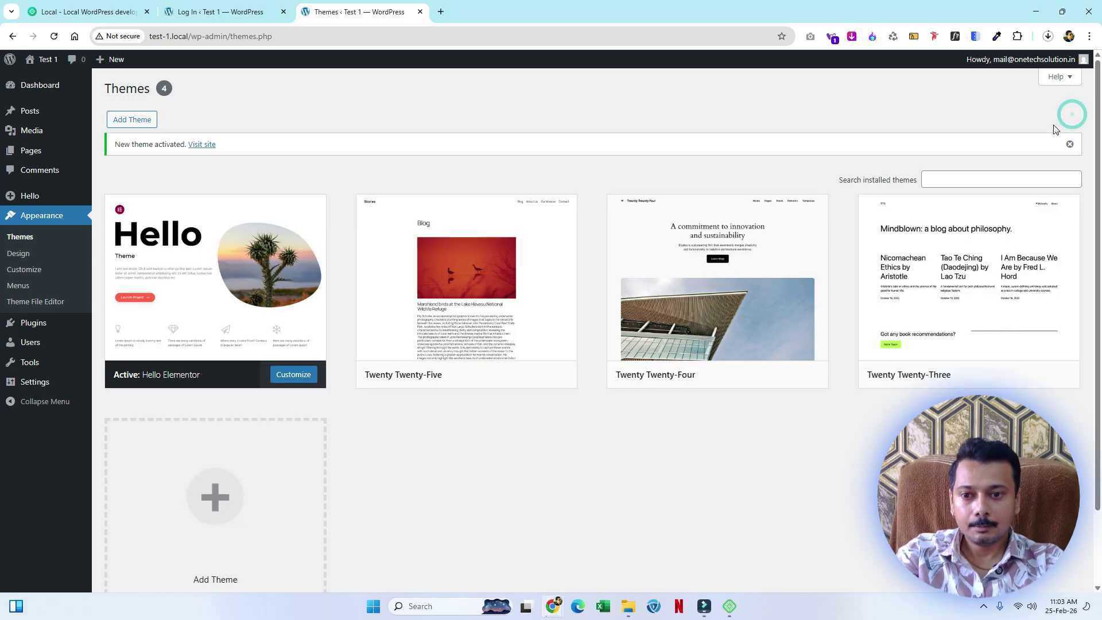
Install and activate Elementor Website Builder from the popular plugins, and dismiss the notice about the editor's new home.
mouse_move(41, 327)
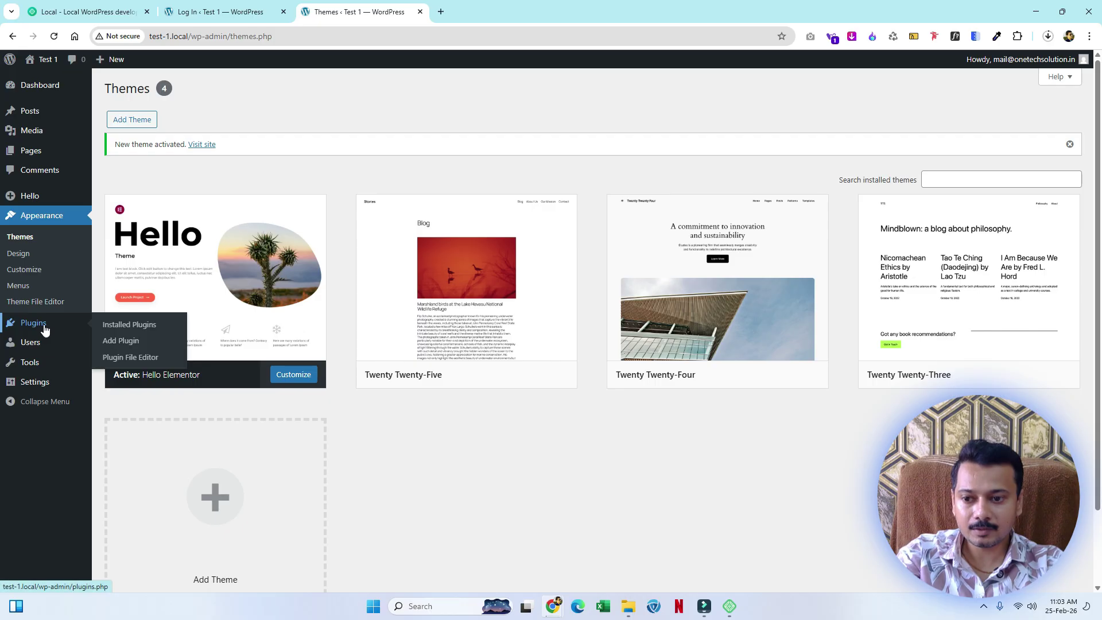
left_click(132, 325)
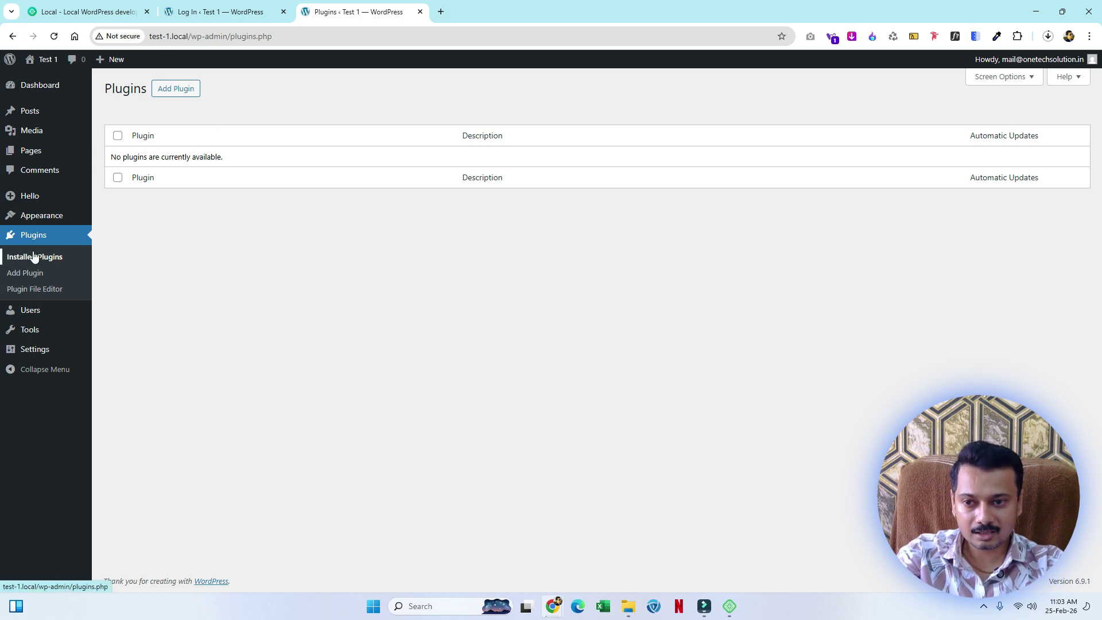
left_click(177, 90)
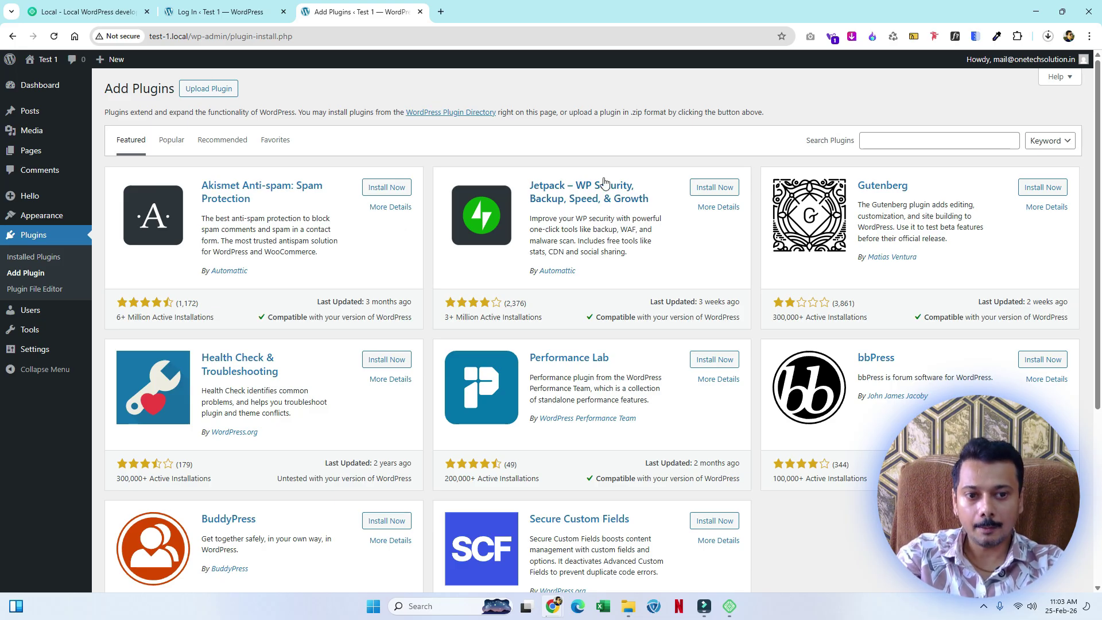
left_click(906, 142)
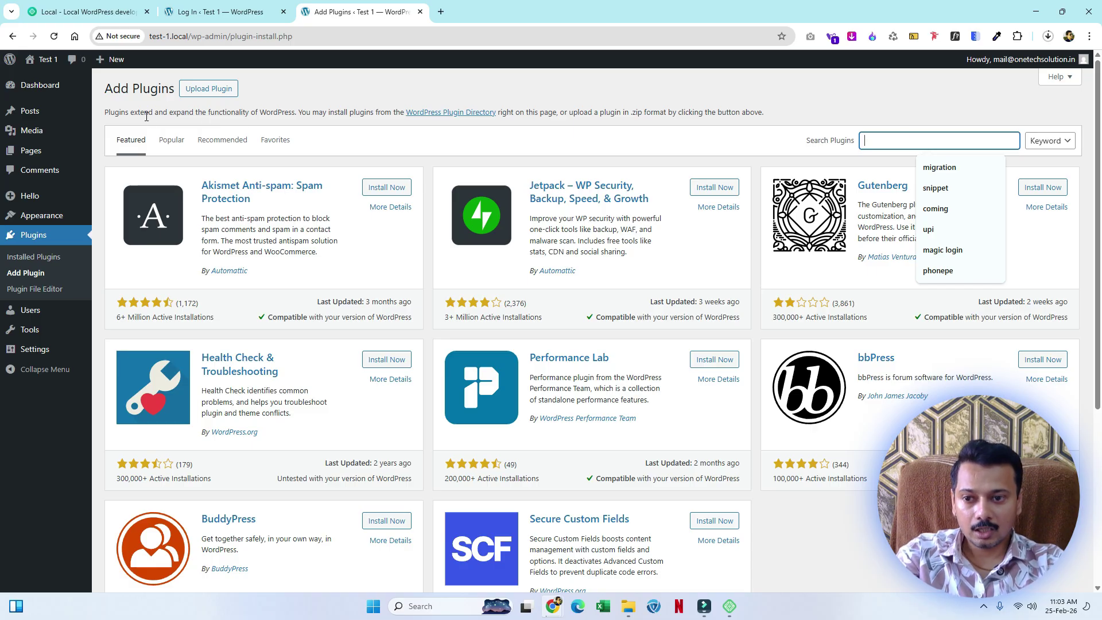
left_click(166, 147)
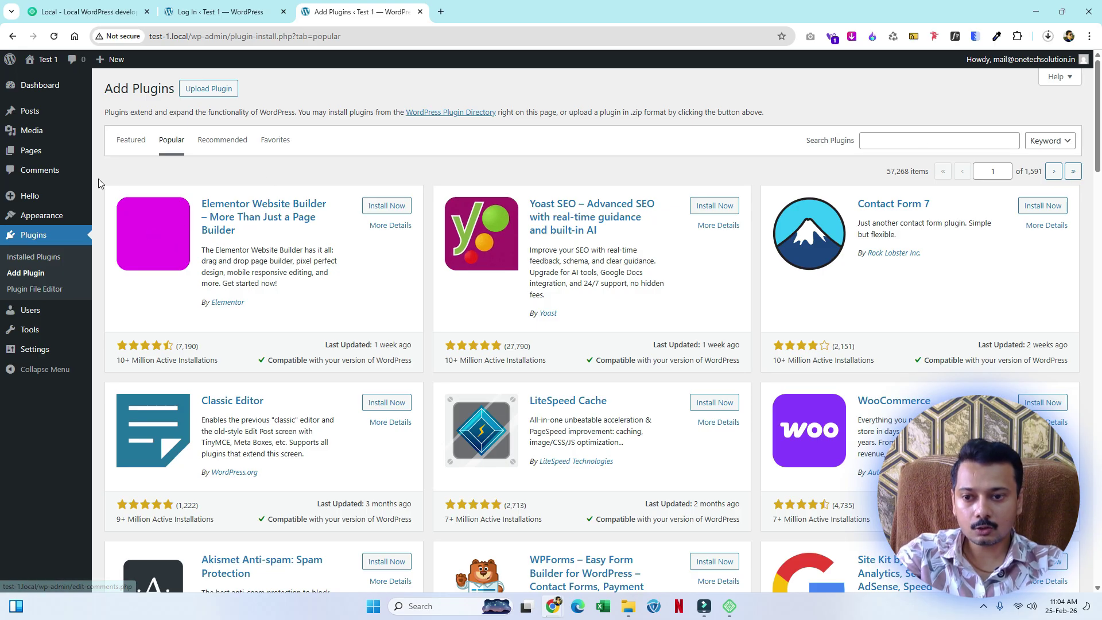
left_click(387, 207)
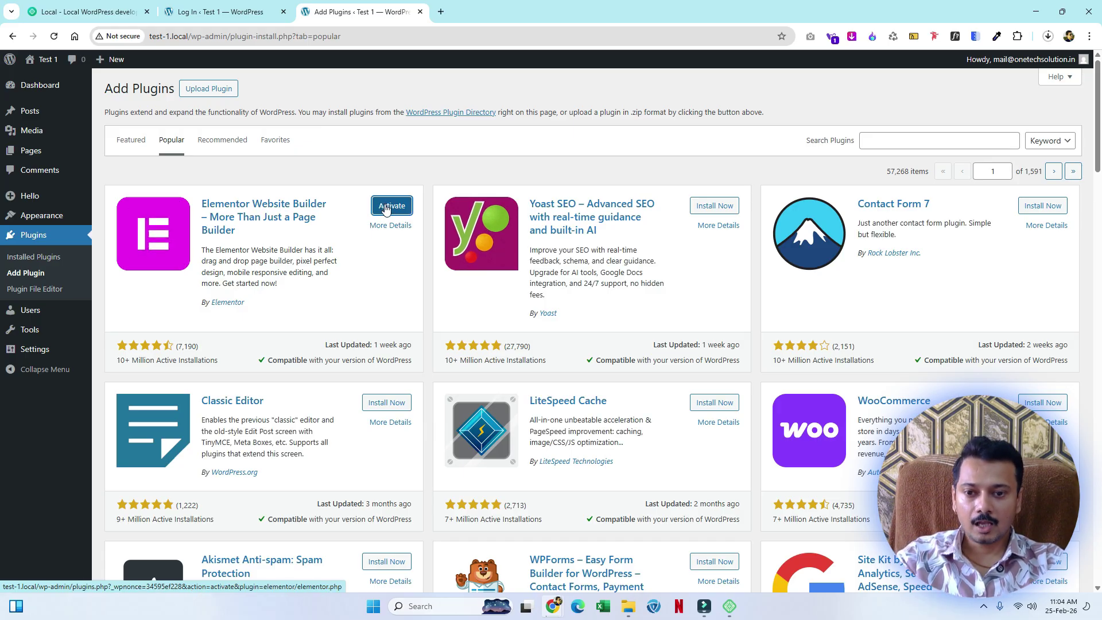
left_click(397, 211)
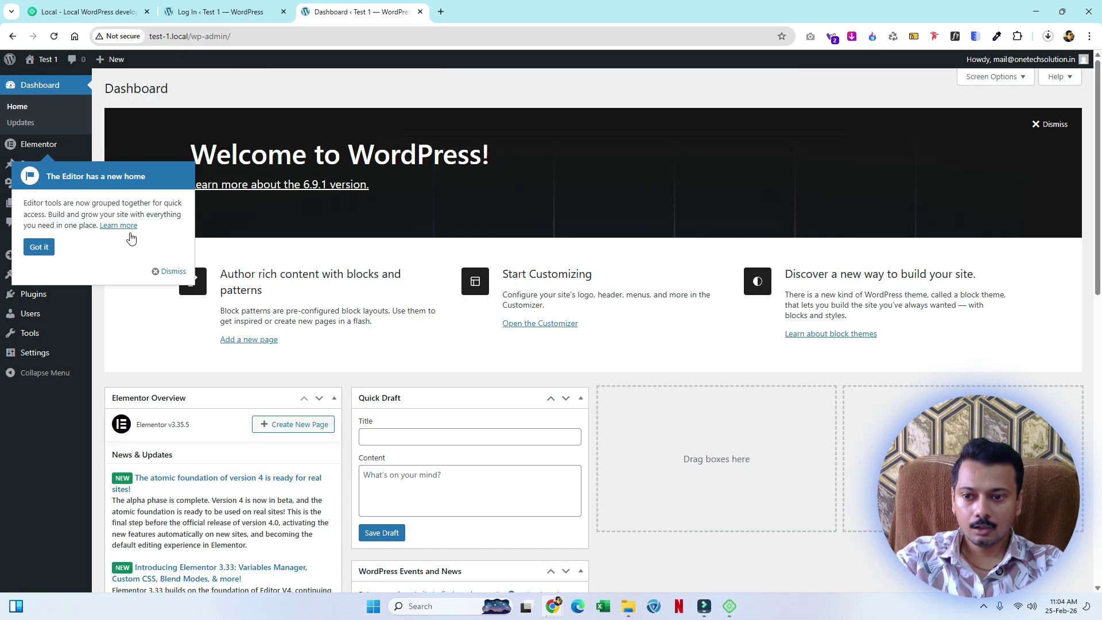
left_click(172, 271)
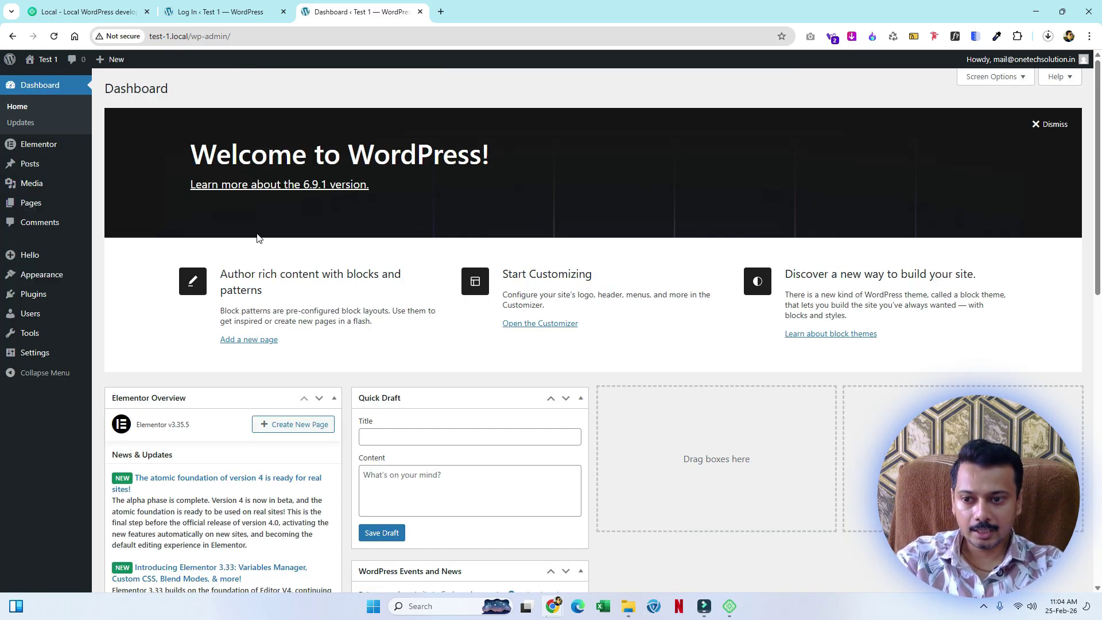
Open the site's general settings and review the site title, tagline and site icon options.
mouse_move(40, 275)
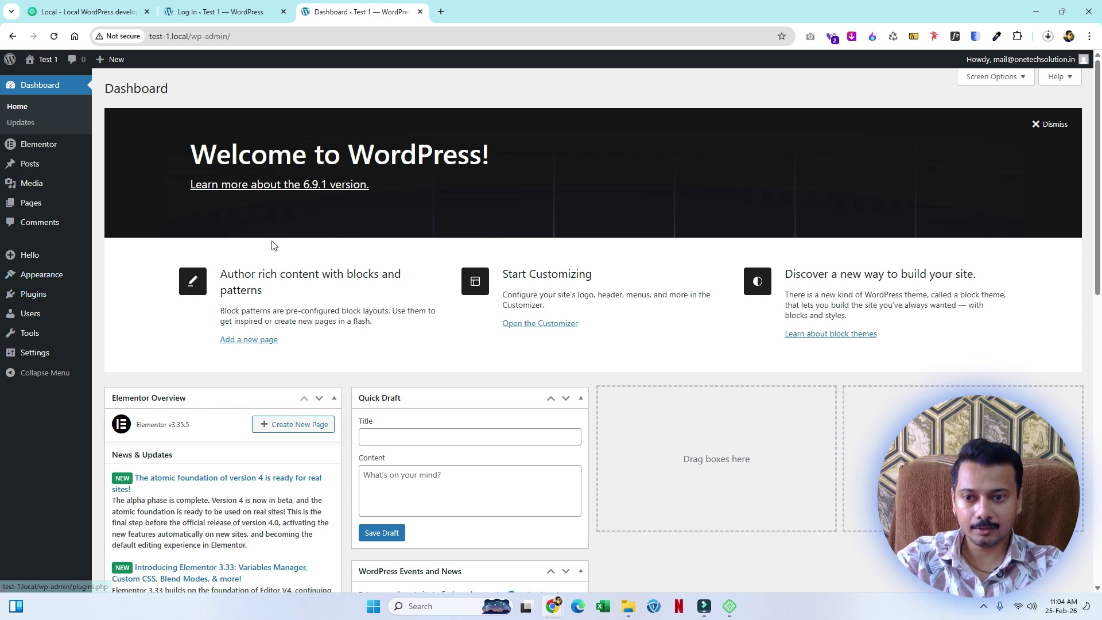
mouse_move(29, 351)
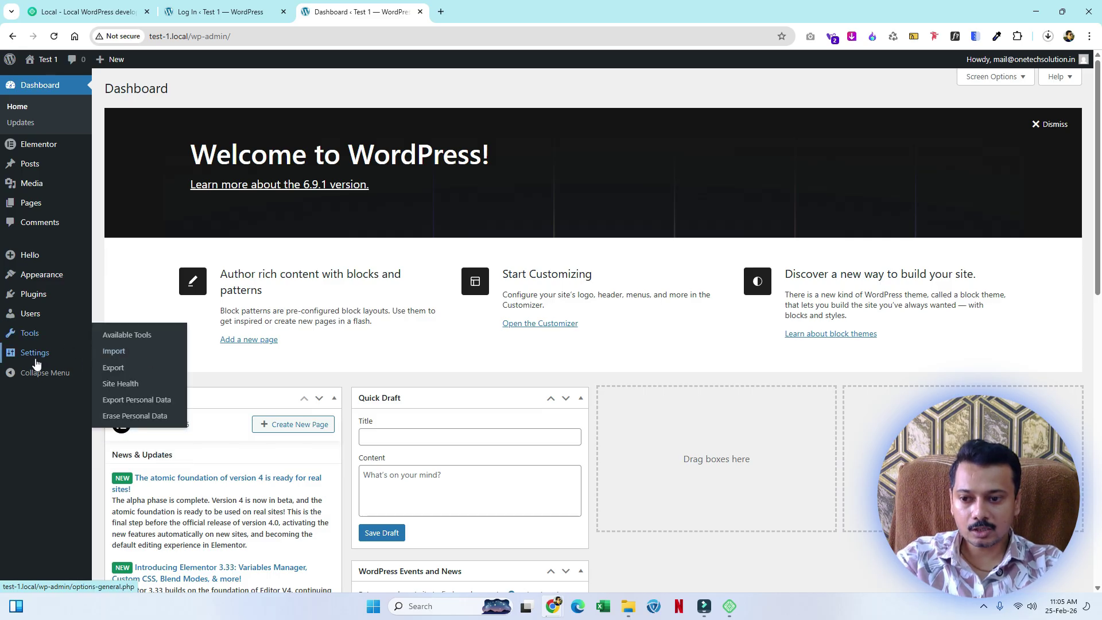
left_click(136, 356)
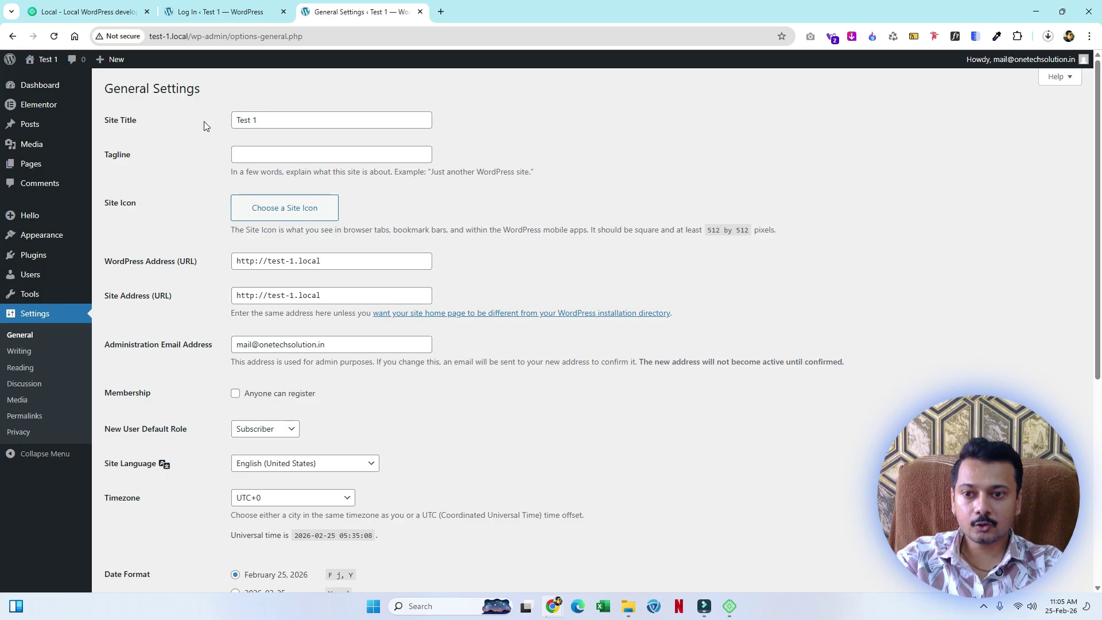
triple_click(278, 118)
key("ctrl+m")
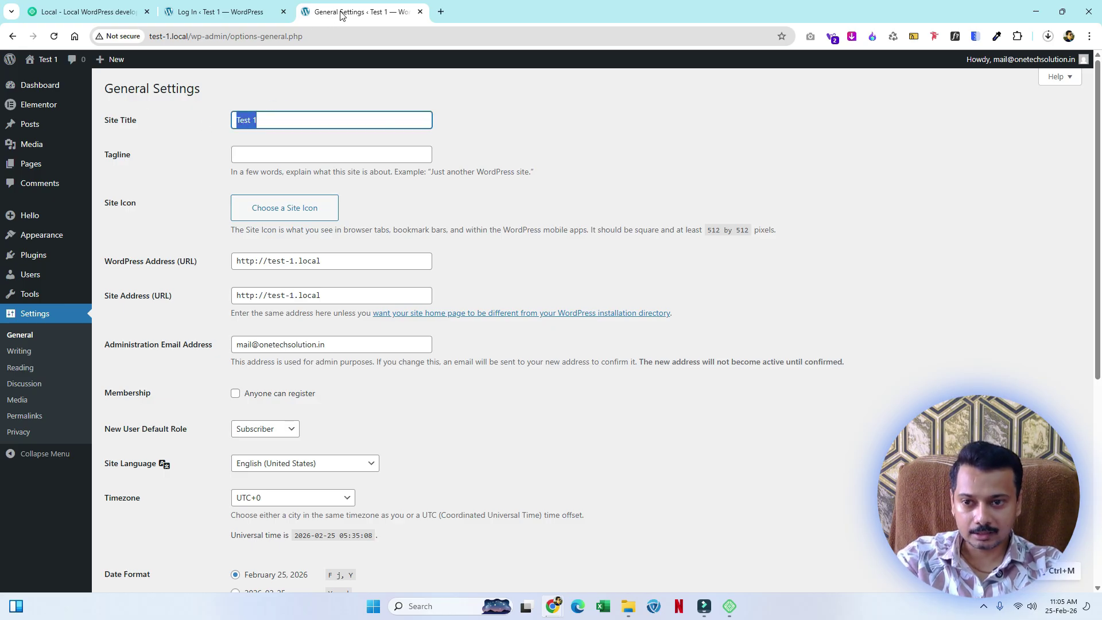
left_click(256, 153)
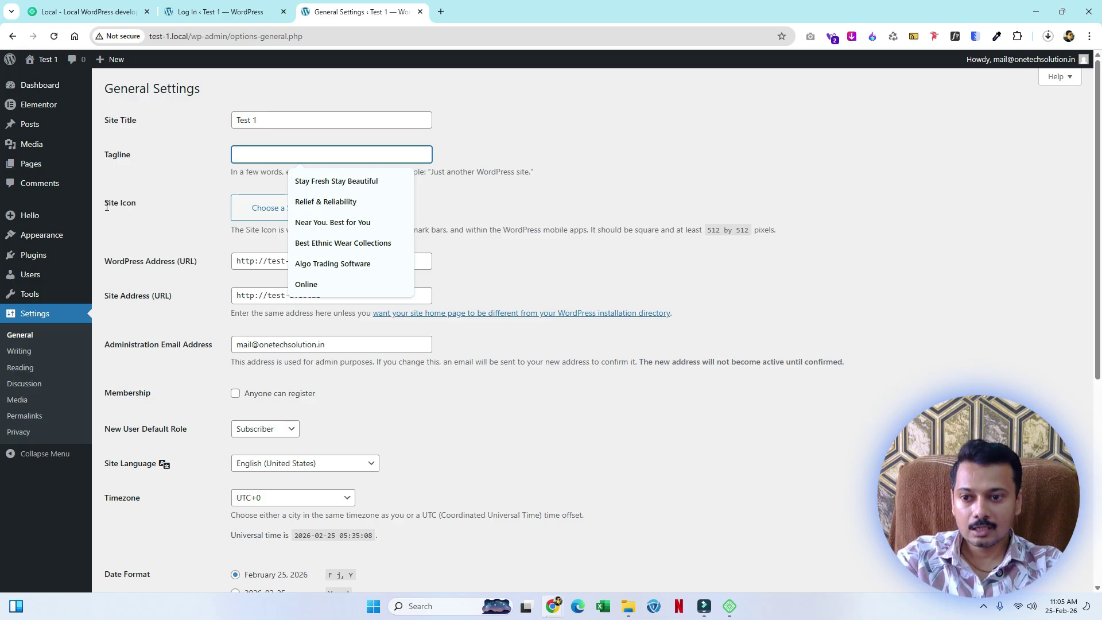
left_click_drag(107, 206, 150, 202)
left_click(179, 191)
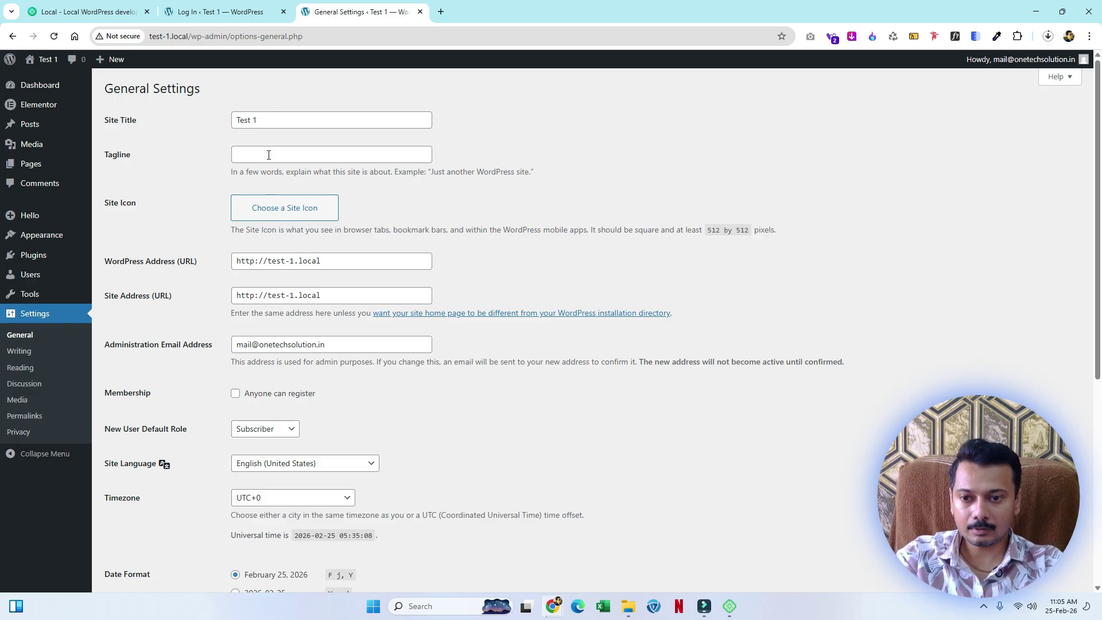
Open the reading settings and examine what the homepage is set to display.
left_click(47, 372)
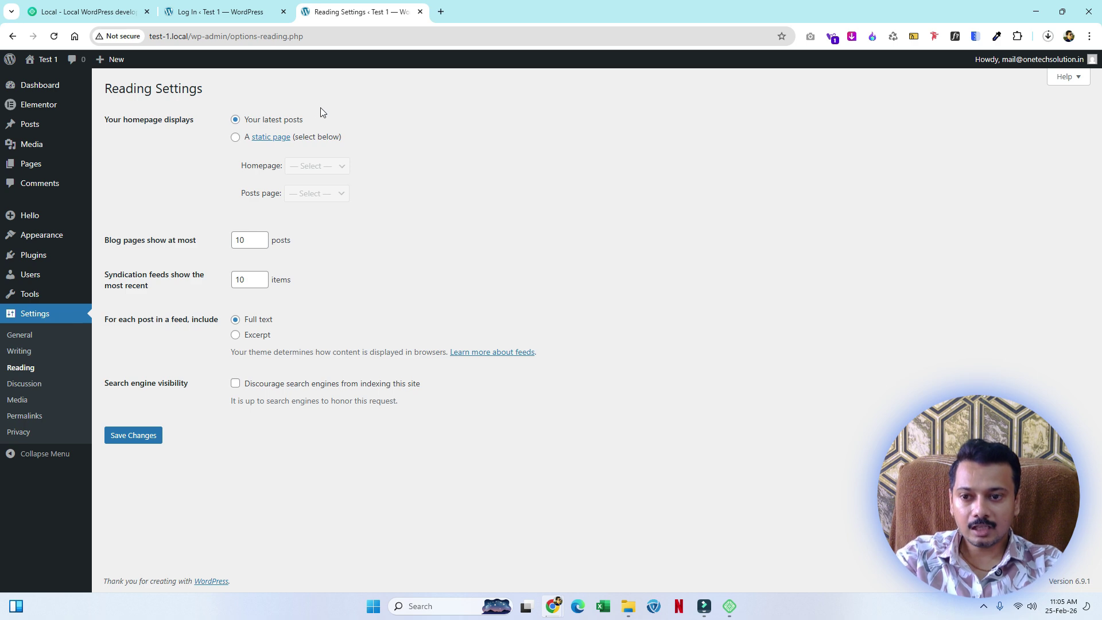
left_click_drag(105, 124, 203, 124)
key("ctrl+m")
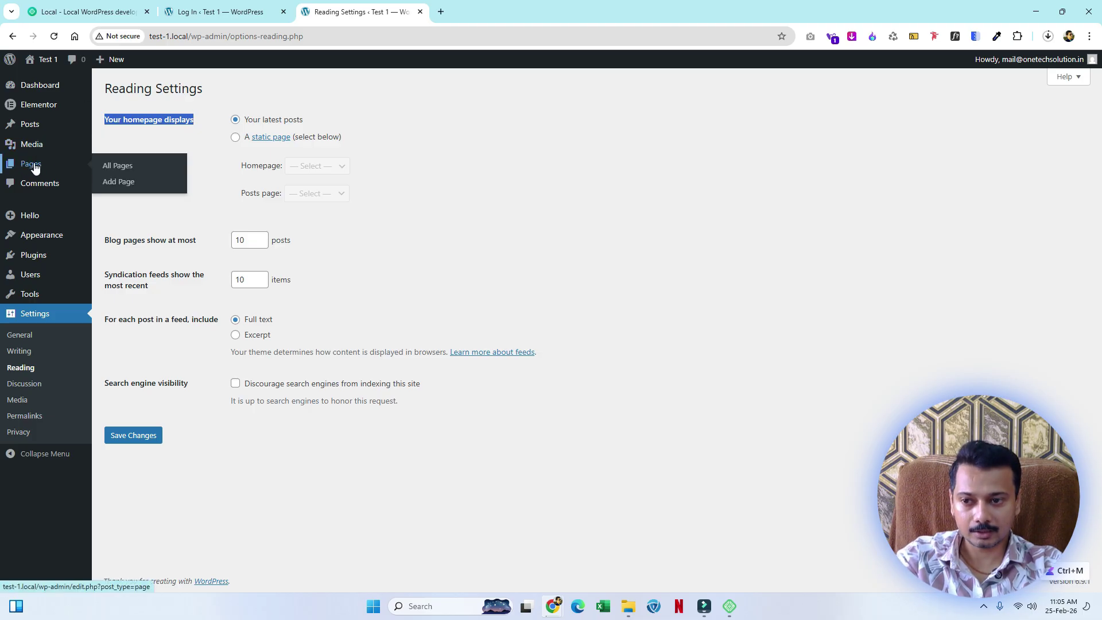
Add a new page from the pages list, close the editor's welcome guide and title the page Home.
left_click(123, 166)
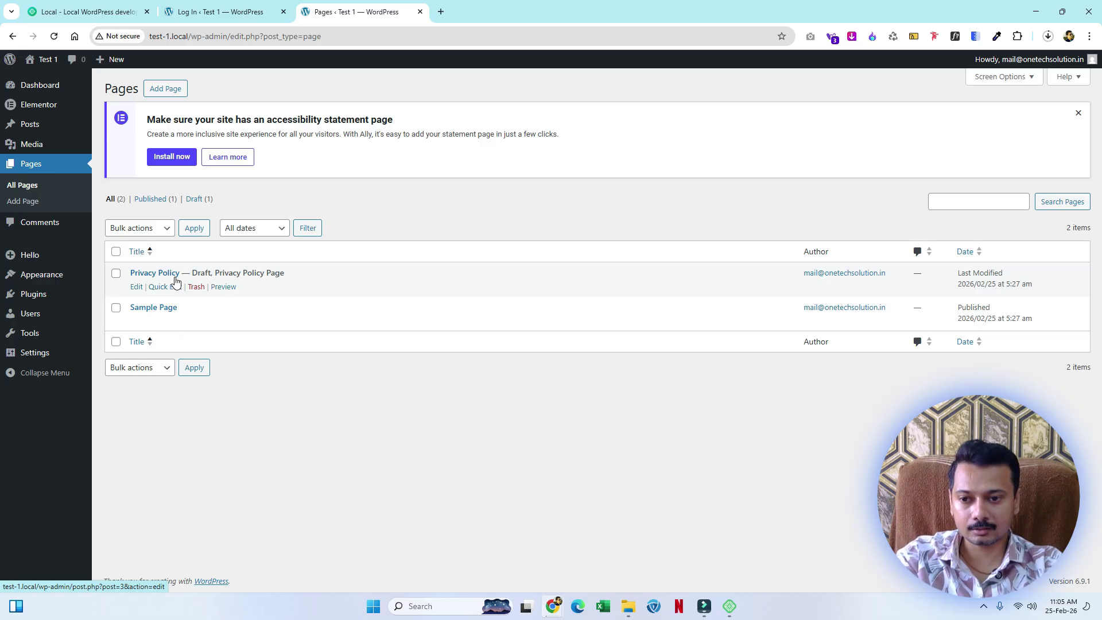
left_click(167, 89)
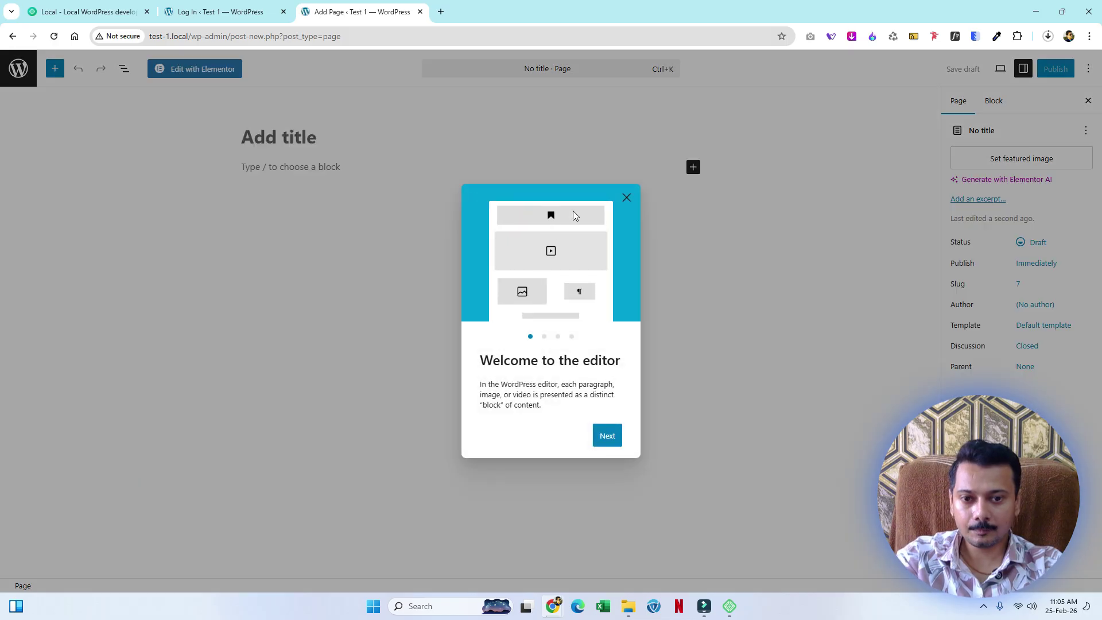
left_click(626, 197)
left_click(281, 140)
type("Home")
Set the Home page's template to Elementor Full Width and publish the page.
left_click(1043, 325)
left_click(905, 388)
left_click(852, 434)
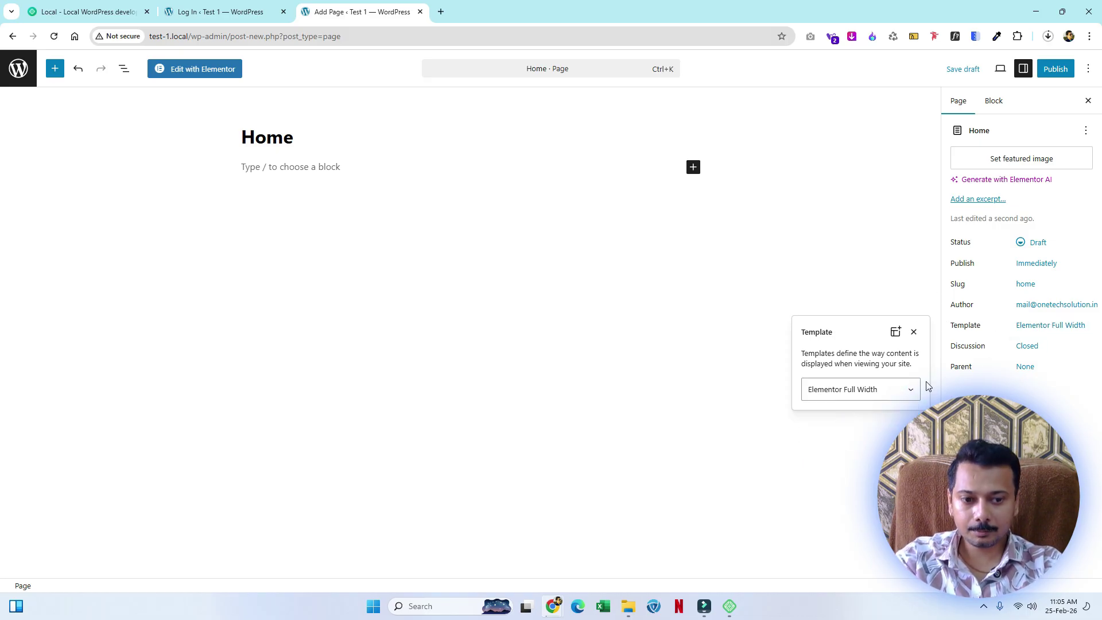
left_click(869, 391)
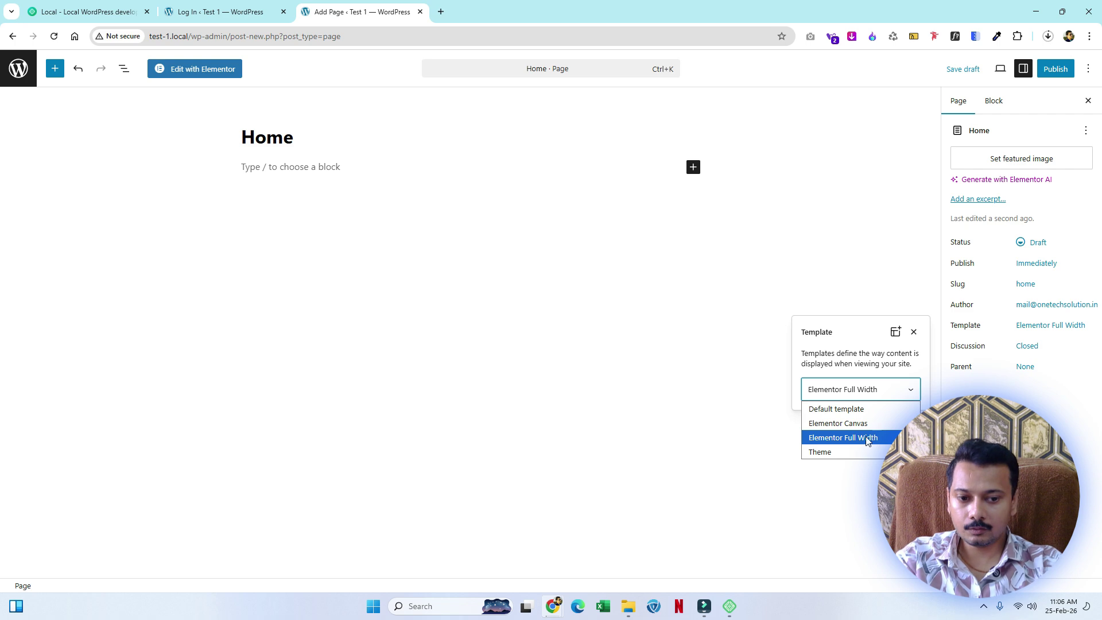
left_click(859, 440)
left_click(1059, 74)
left_click(1056, 70)
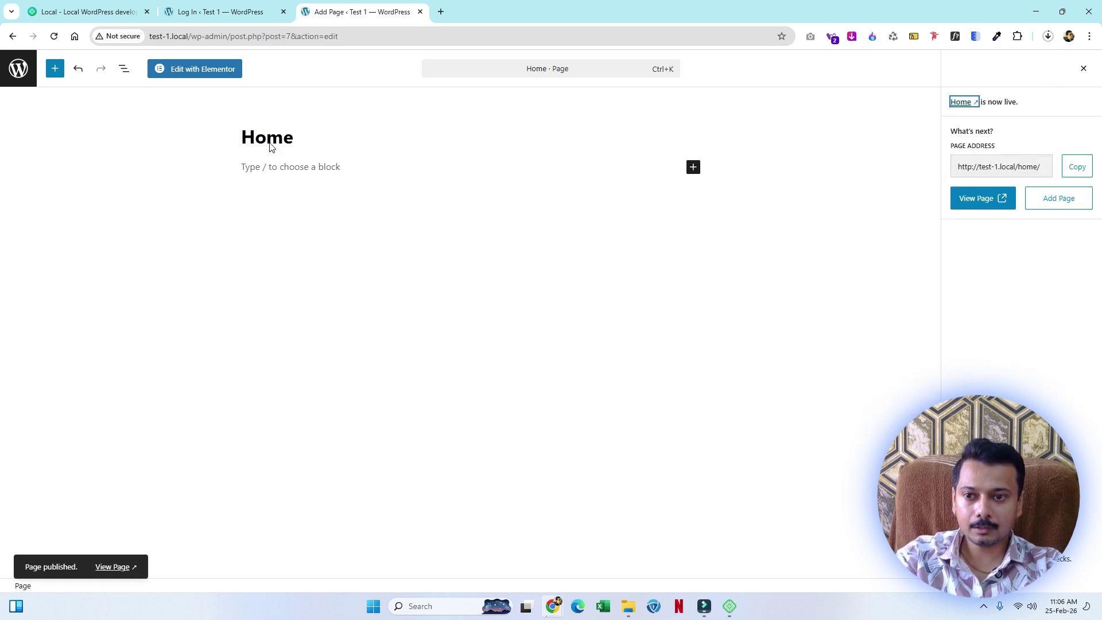
Create and publish a second page titled Contact Us with the Elementor Full Width template.
left_click(15, 70)
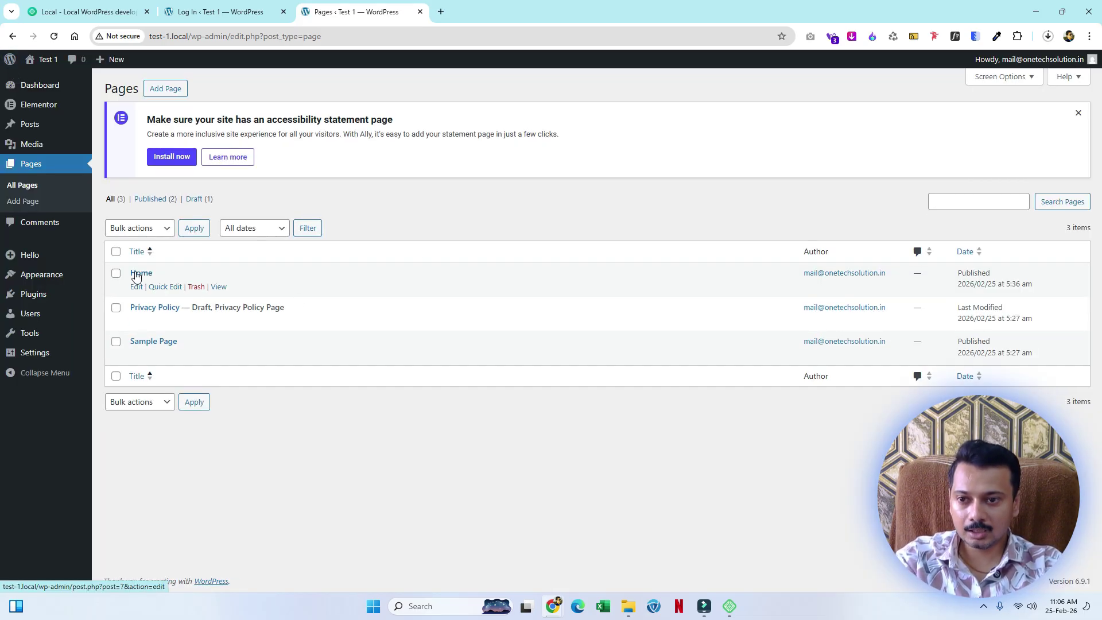
left_click(169, 89)
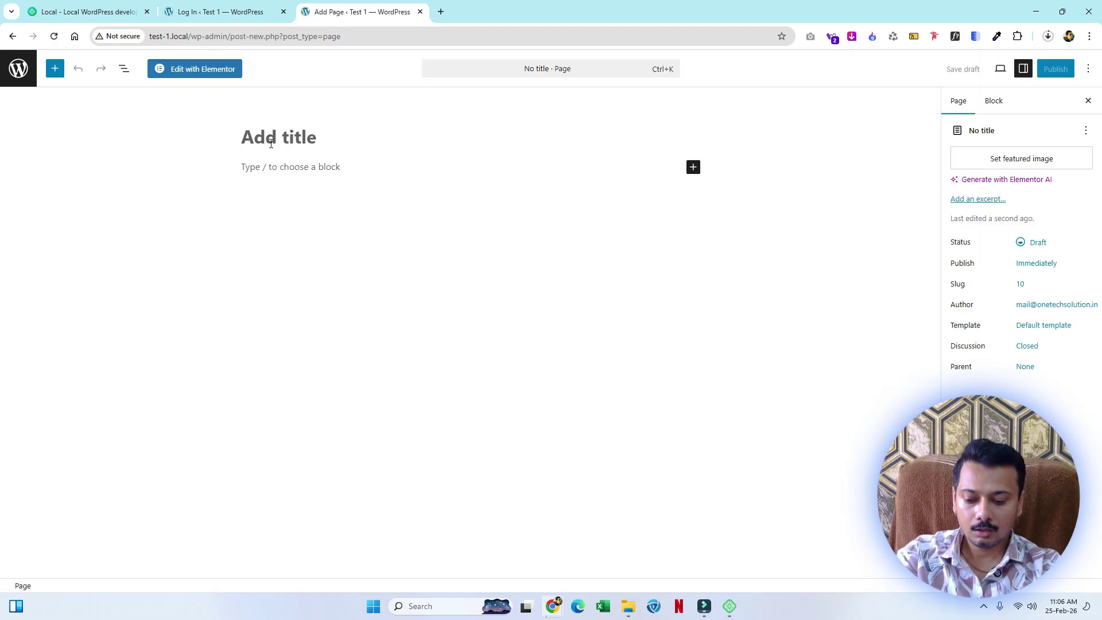
type("Contact Us")
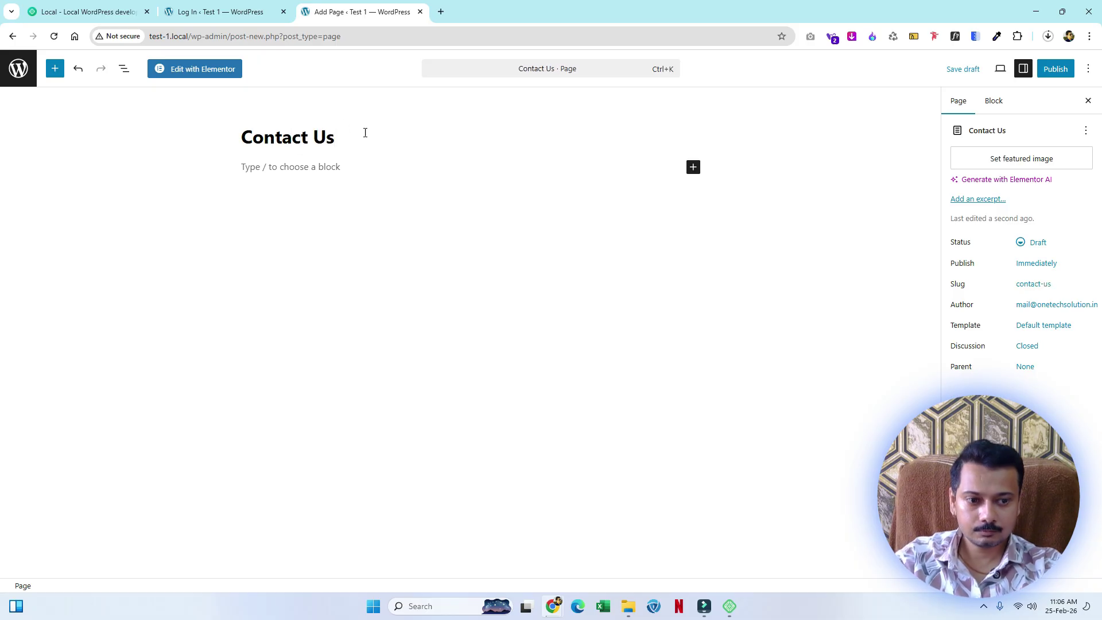
left_click(1044, 325)
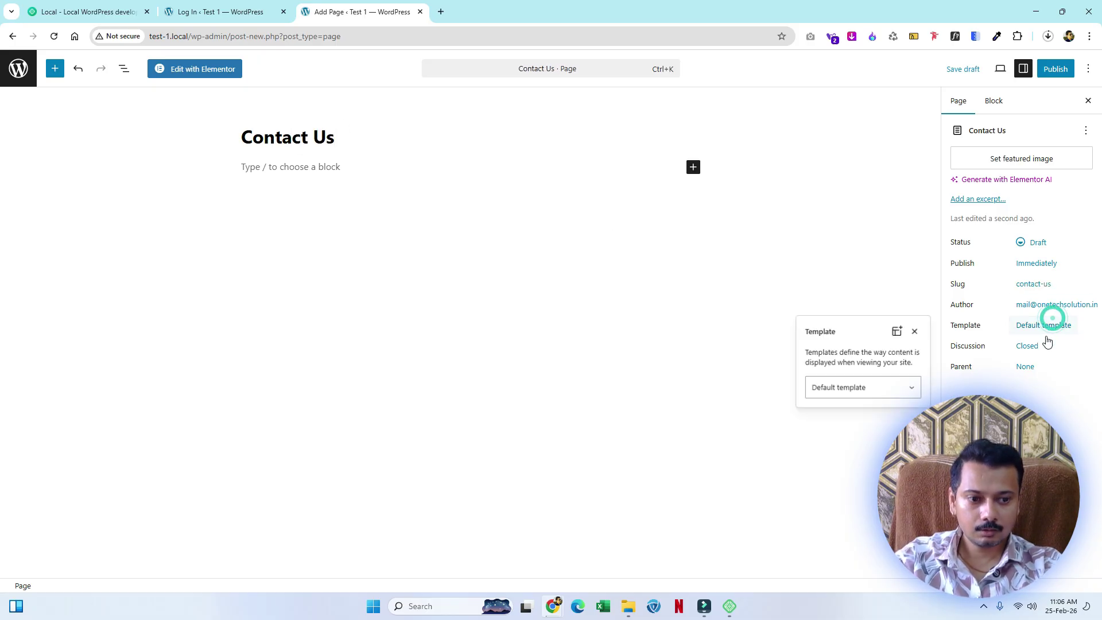
left_click(854, 389)
left_click(859, 436)
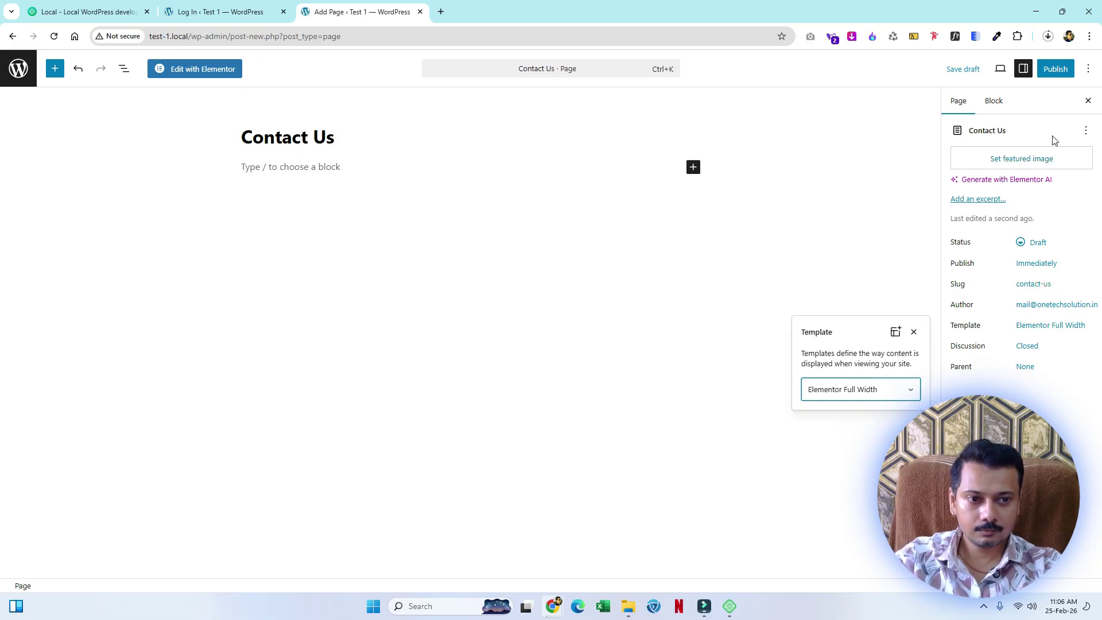
left_click(1055, 71)
left_click(1057, 73)
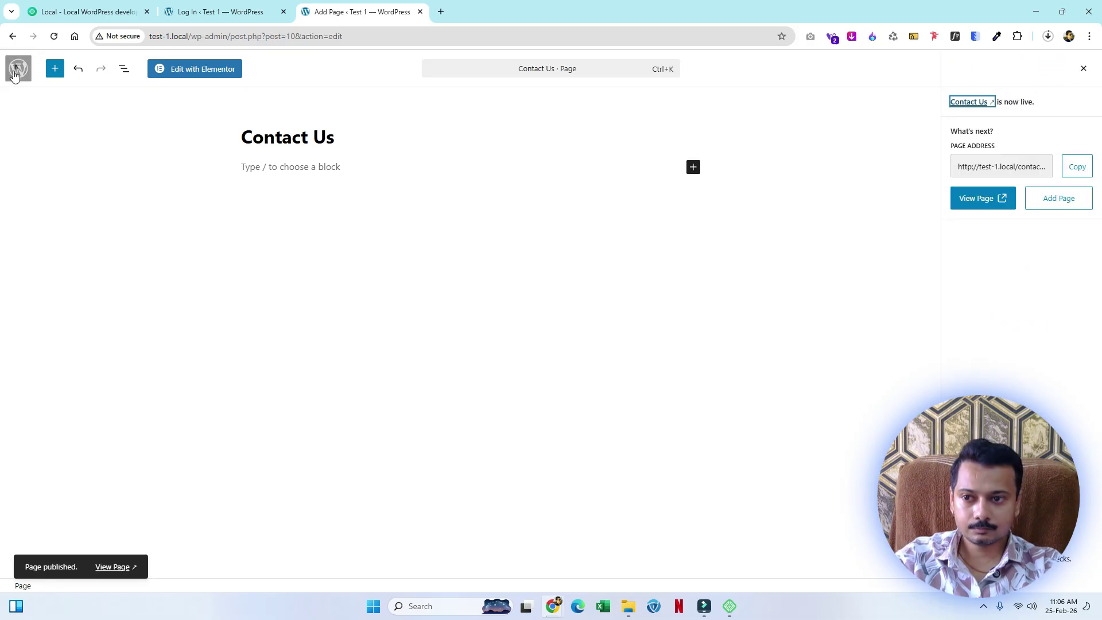
Create and publish a page titled About Us with the Elementor Full Width template, and return to the pages list.
left_click(18, 69)
left_click(165, 89)
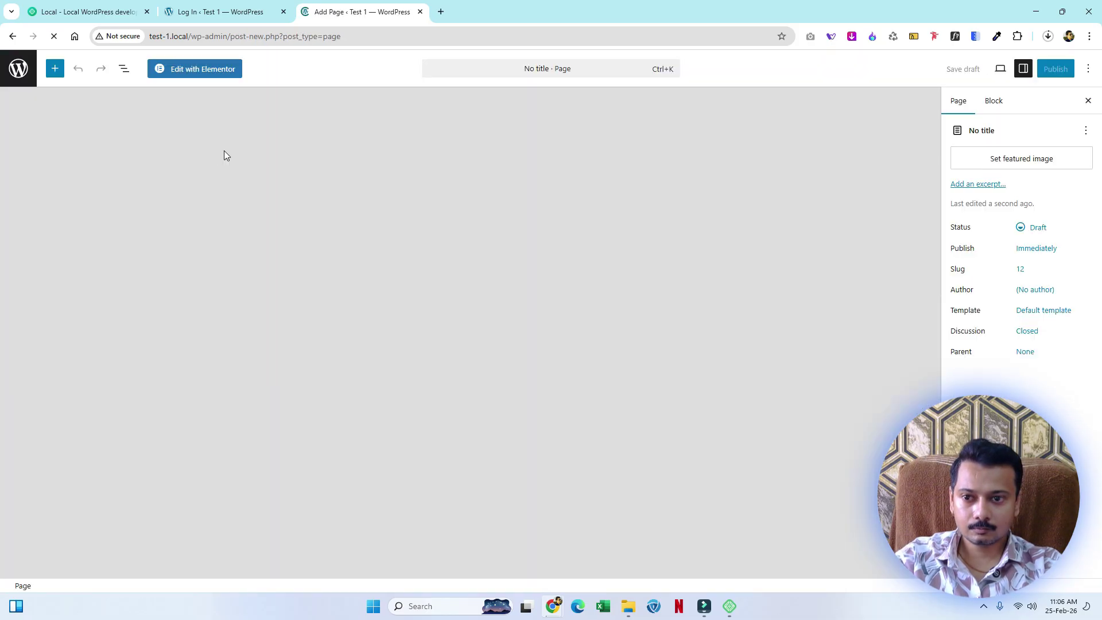
type("About u")
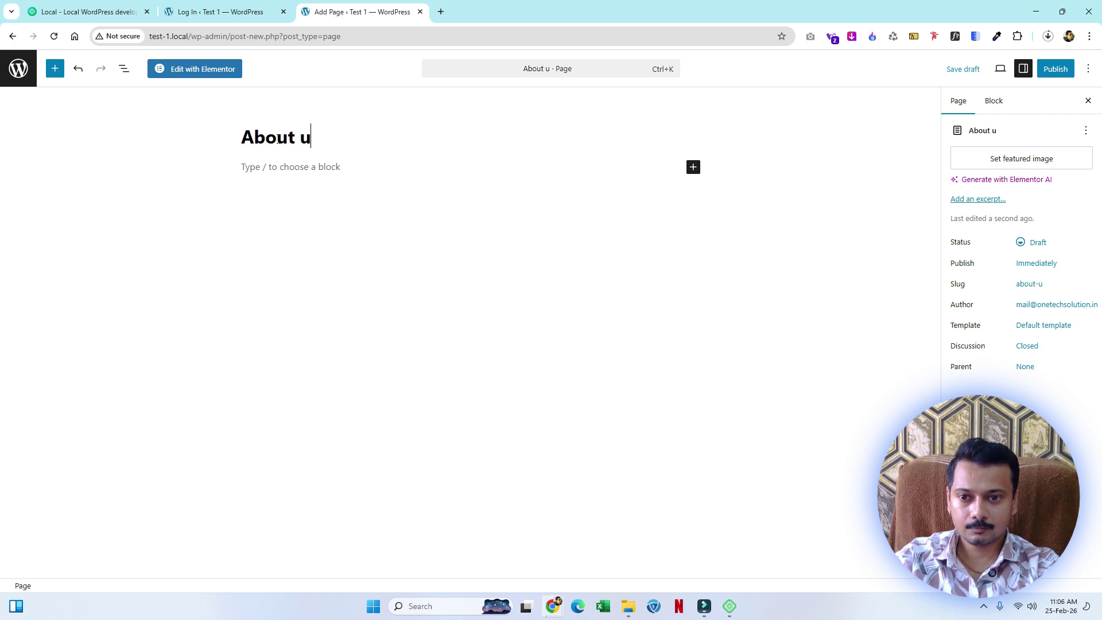
key("BackSpace")
type("Us")
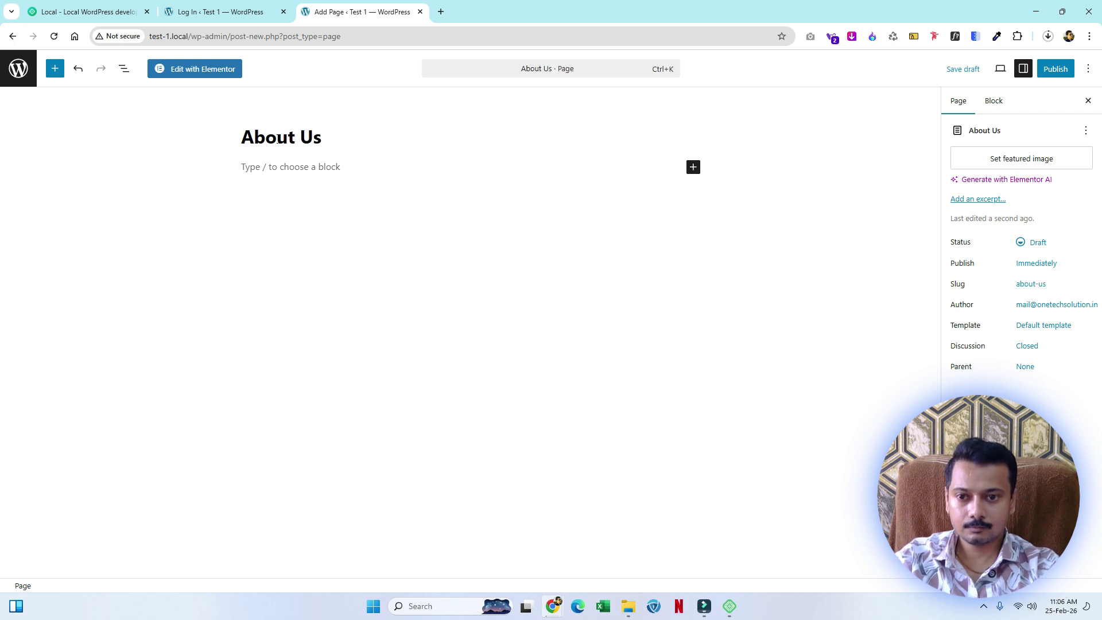
left_click(1048, 326)
left_click(868, 390)
left_click(856, 436)
left_click(1056, 68)
left_click(1070, 68)
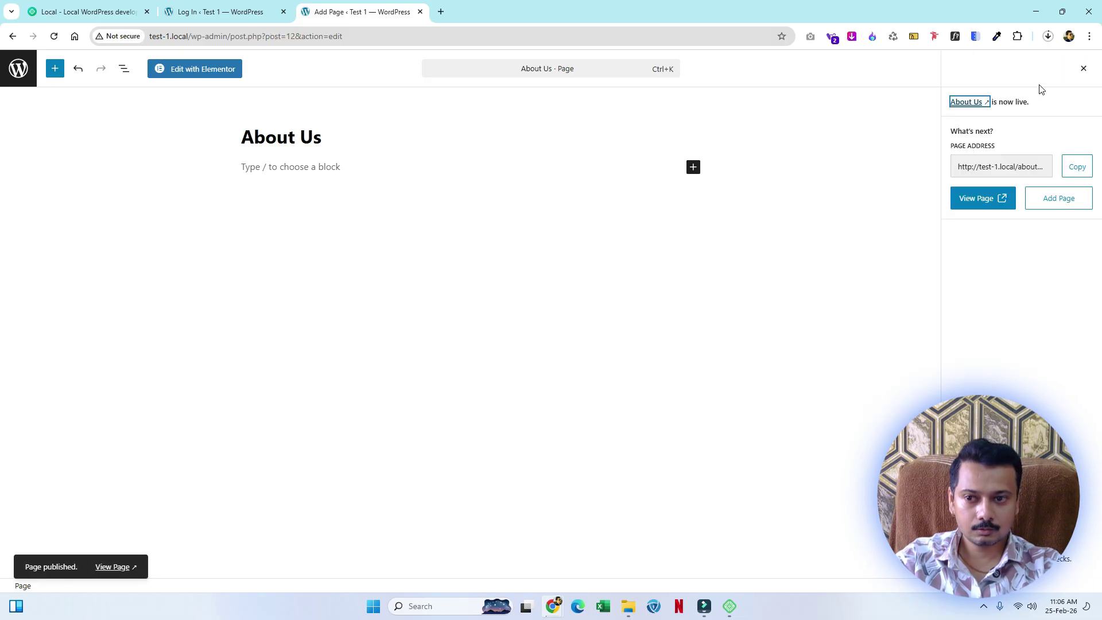
left_click(12, 73)
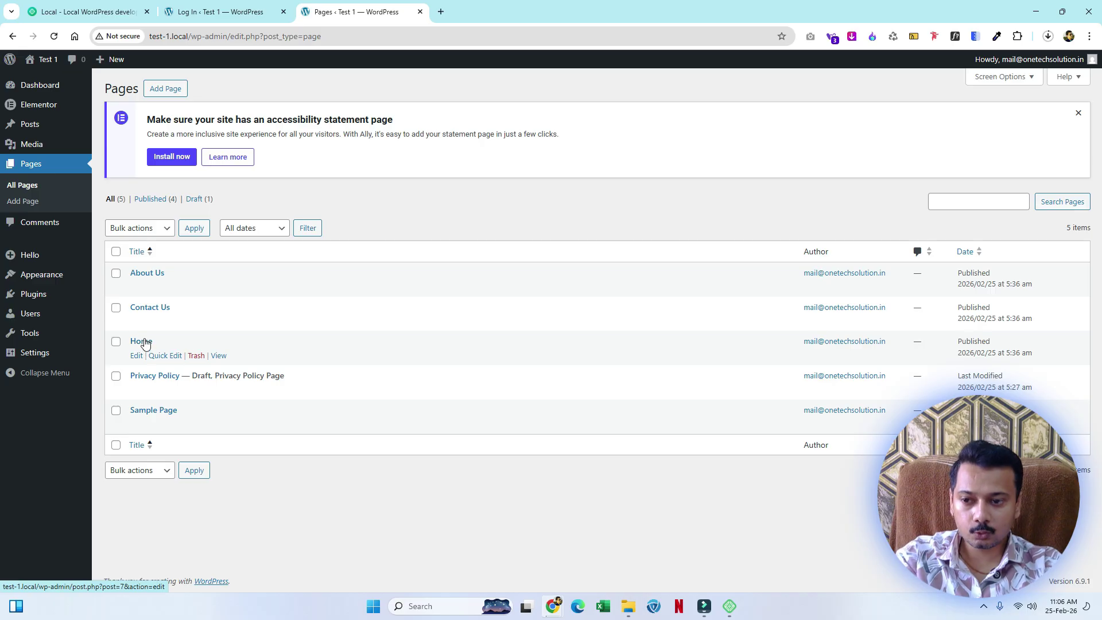
In the Reading settings, make the homepage a static page, choose Home as the homepage and save the changes.
mouse_move(32, 352)
left_click(116, 388)
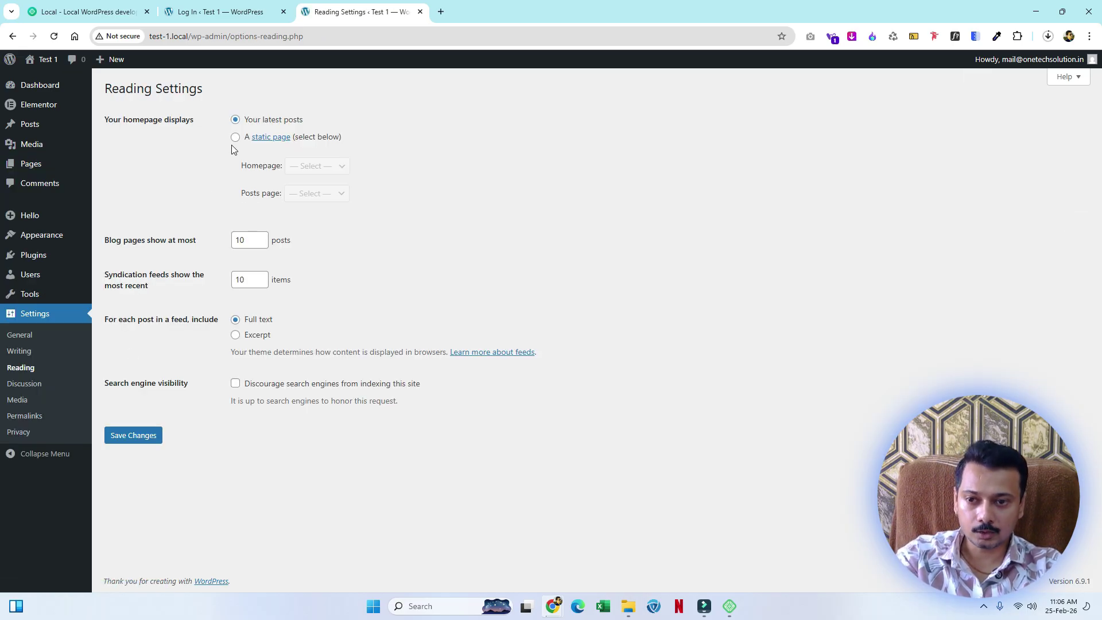
left_click(235, 138)
left_click(327, 171)
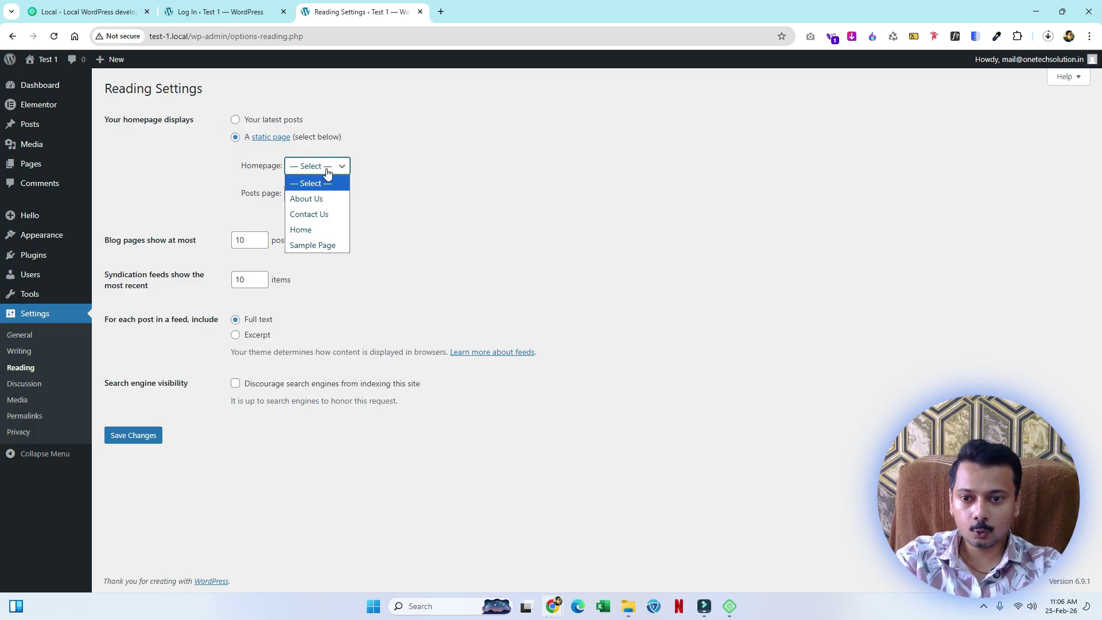
left_click(299, 230)
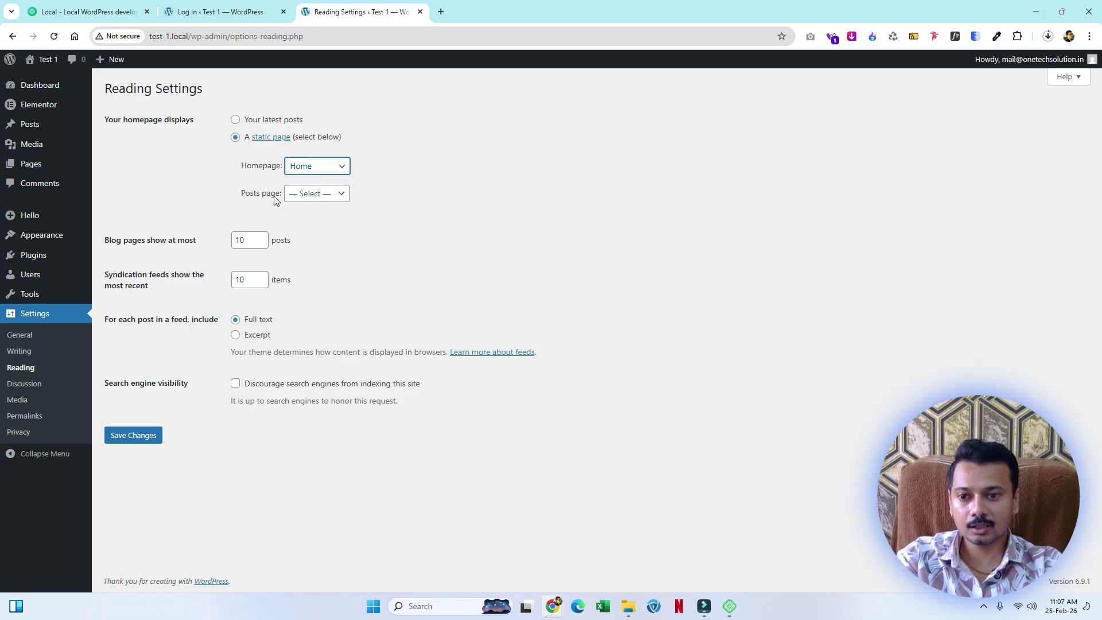
left_click(324, 195)
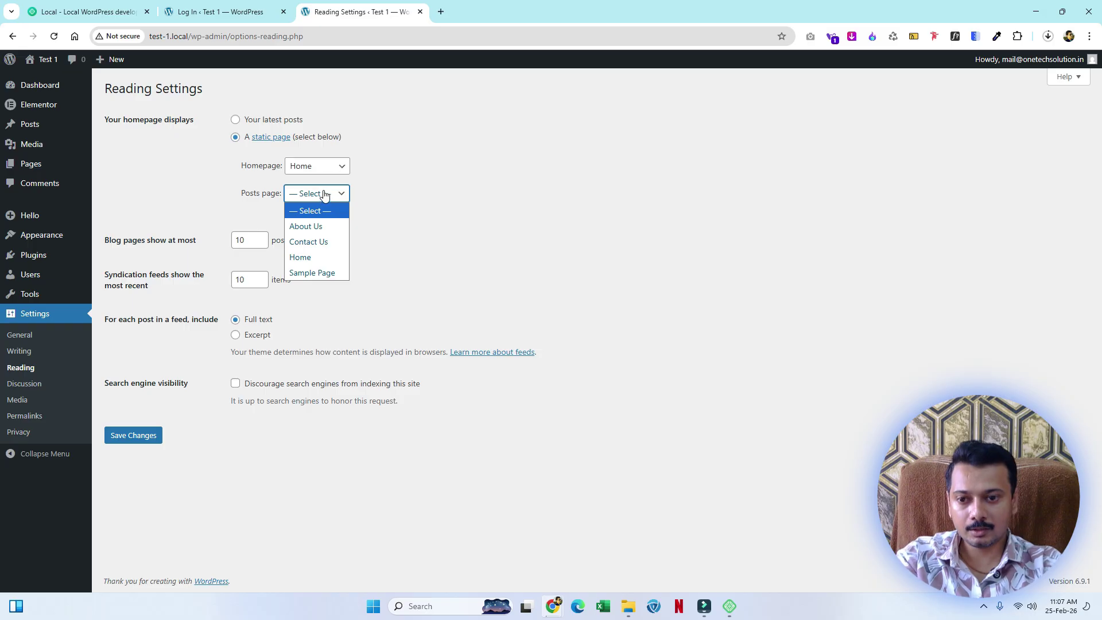
left_click(314, 195)
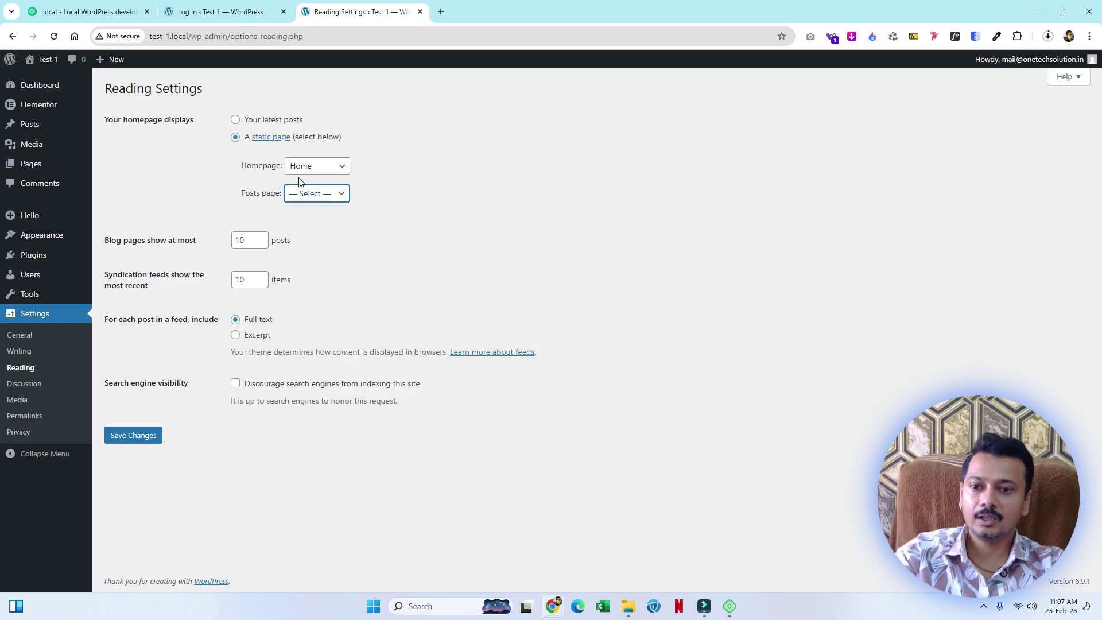
left_click(138, 434)
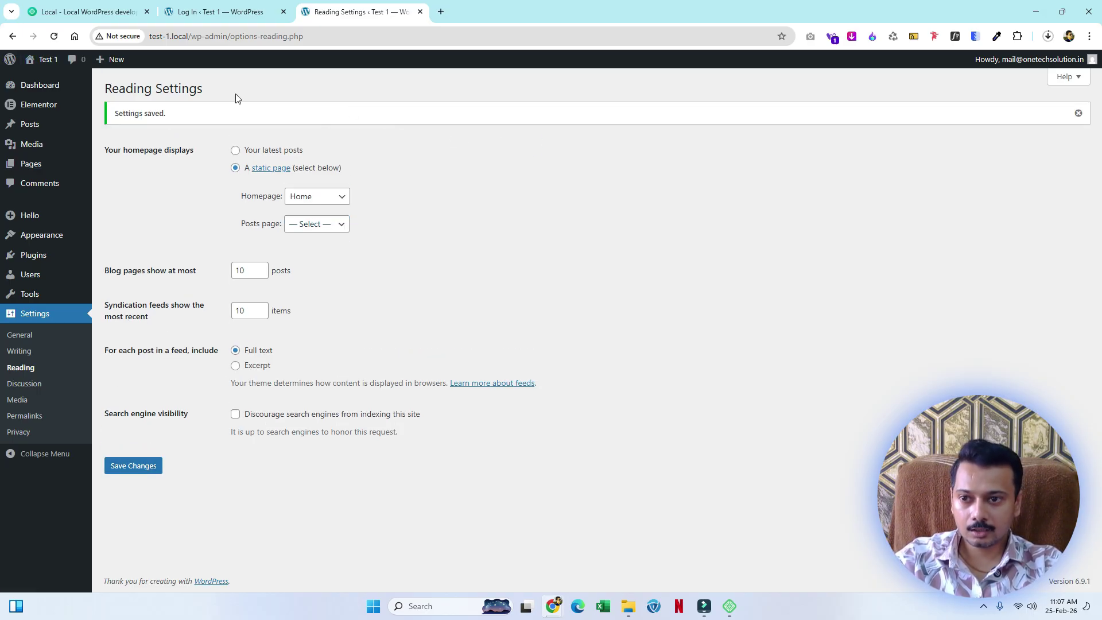
View the site's front page in a new browser tab, and return to the Reading settings tab.
mouse_move(41, 62)
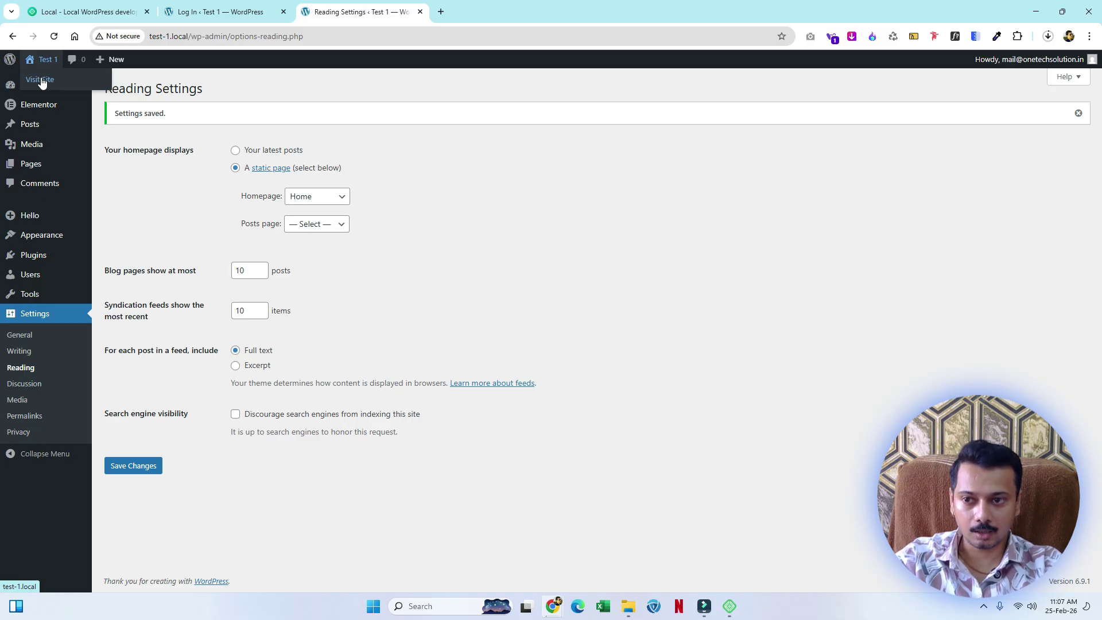
right_click(42, 83)
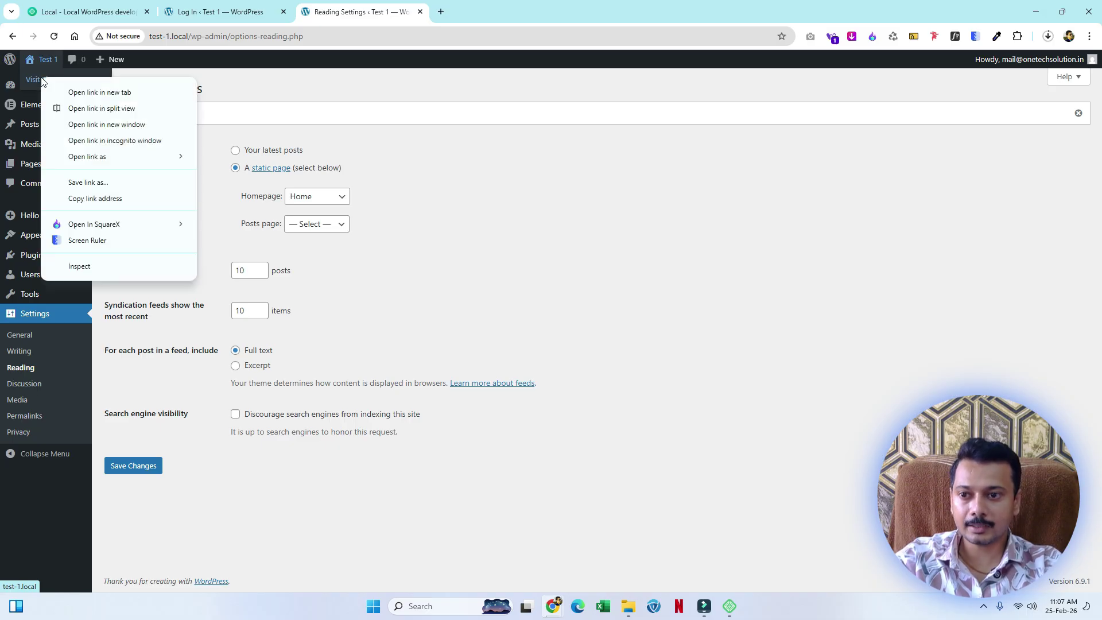
left_click(95, 93)
left_click(459, 12)
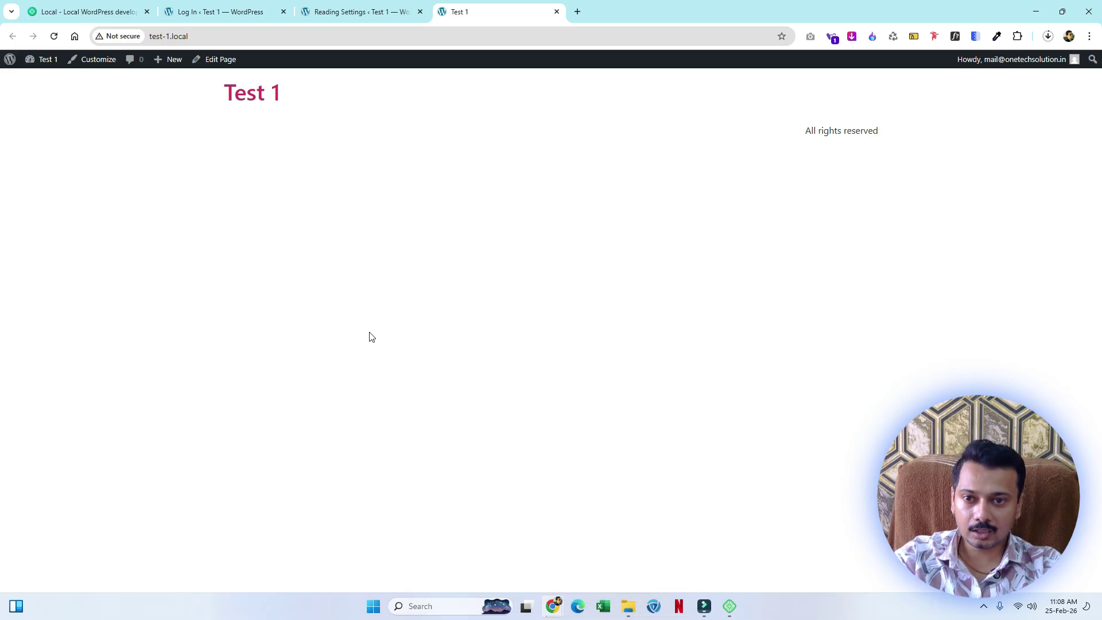
left_click(345, 12)
left_click(189, 12)
left_click(322, 12)
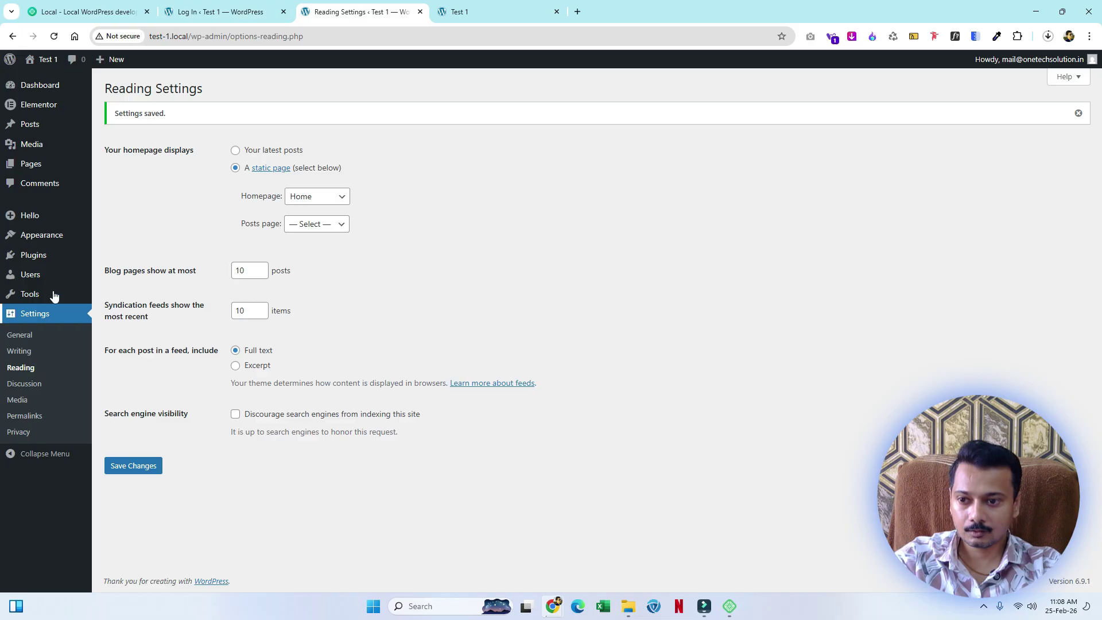
Open the page for adding plugins and search the plugin directory for "header and footer".
left_click(137, 275)
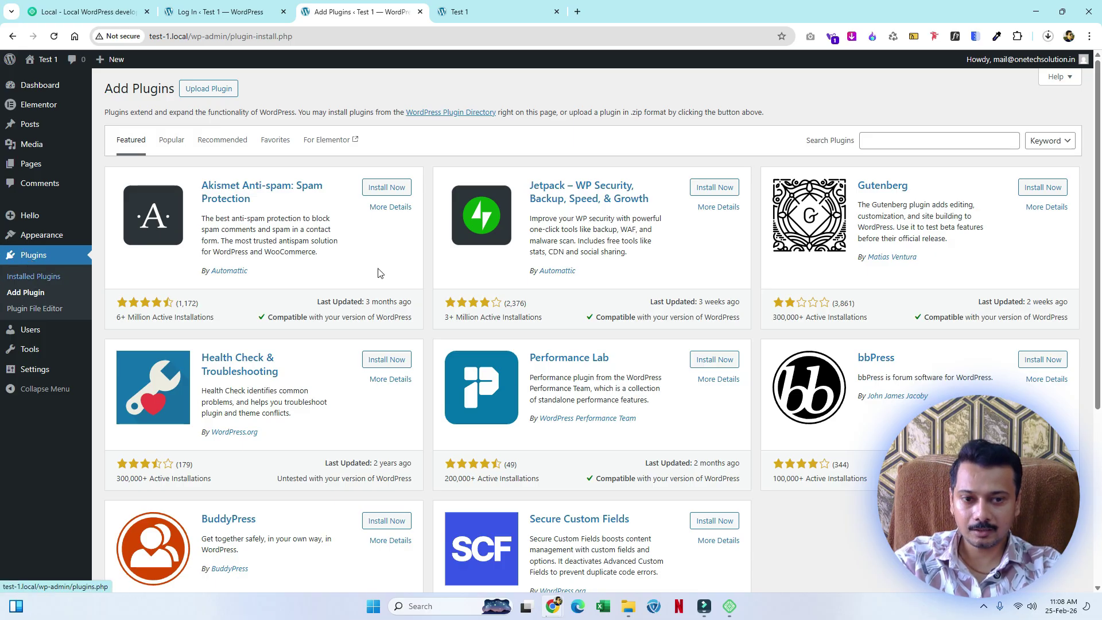
left_click(905, 140)
type("hea")
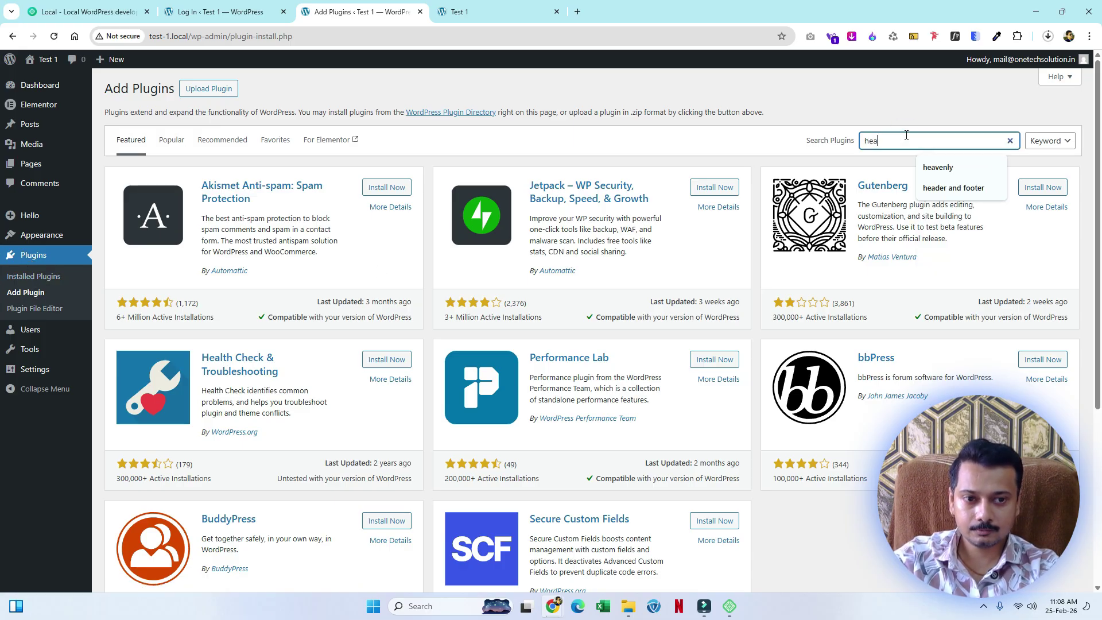
type("der and fo")
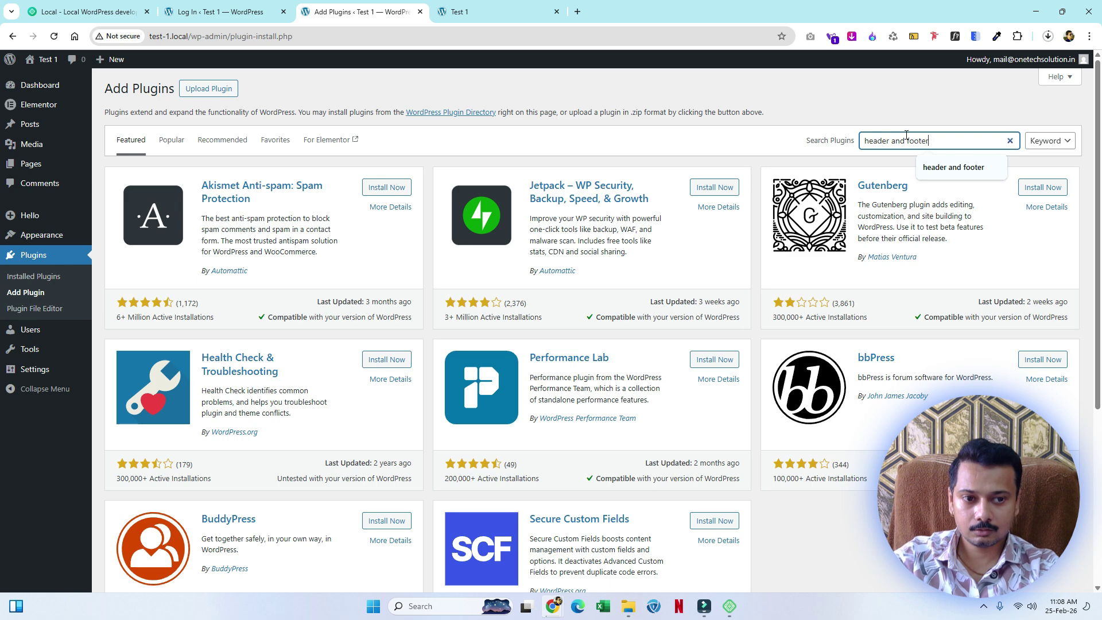
type("oter")
key("Return")
Install and activate Header Footer Builder for Elementor by Turbo Addons, declining the Elementor editor update and skipping the plugin's opt-in.
scroll(574, 207, "down", 5)
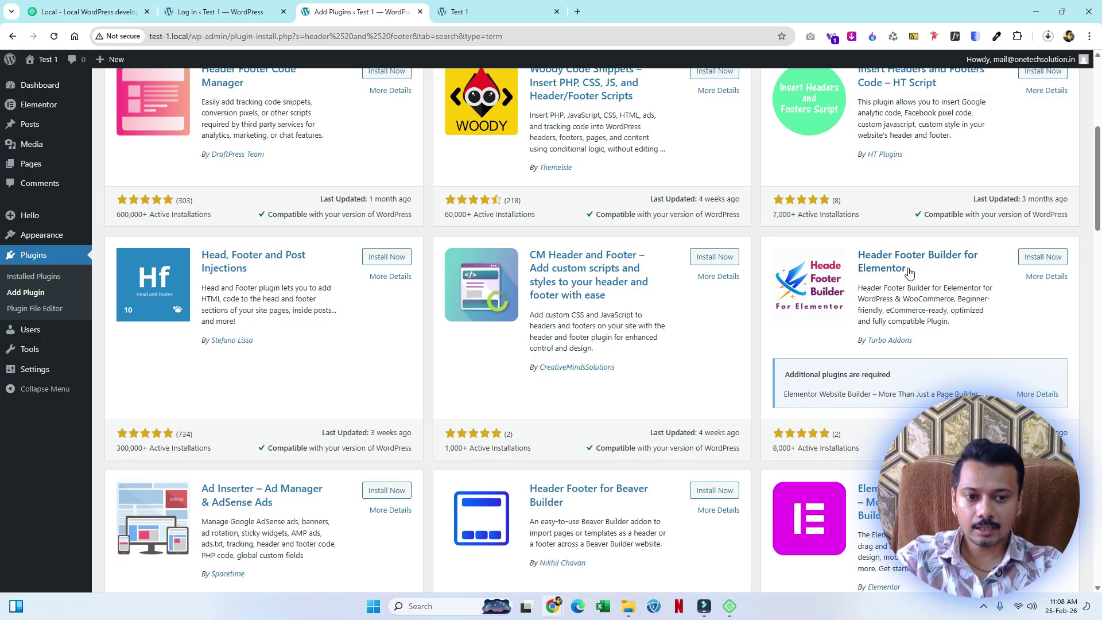
left_click(1045, 258)
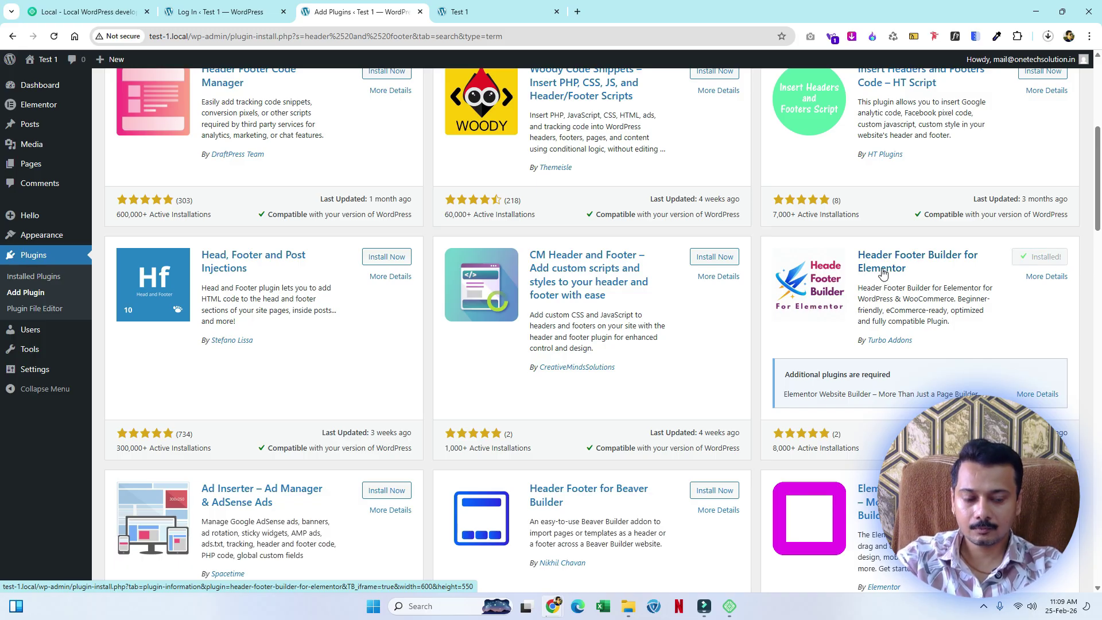
left_click(1048, 257)
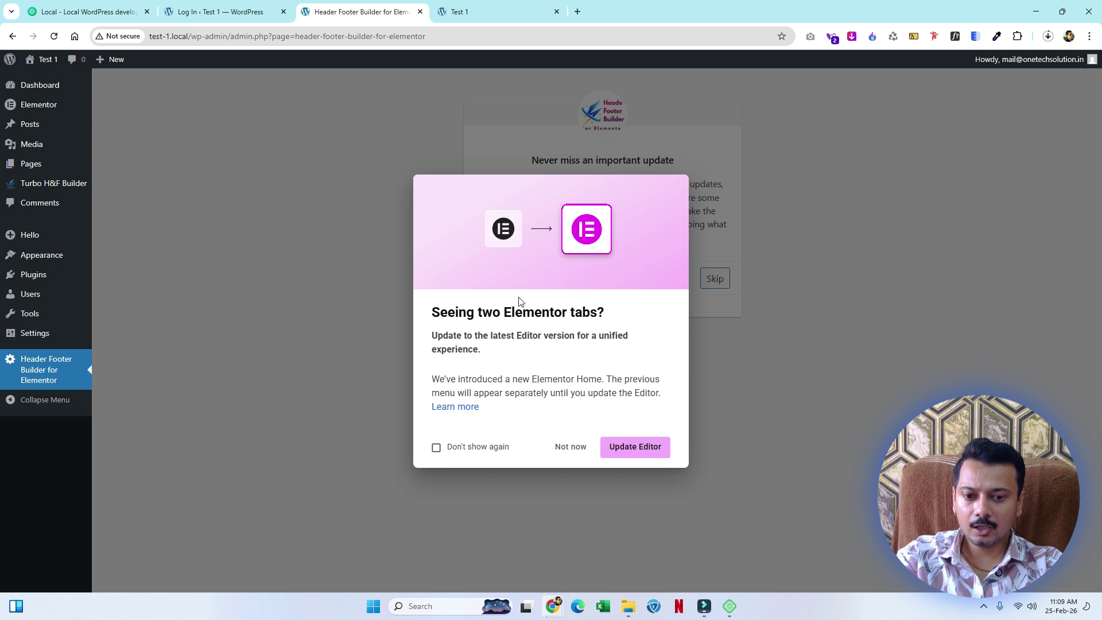
left_click(575, 453)
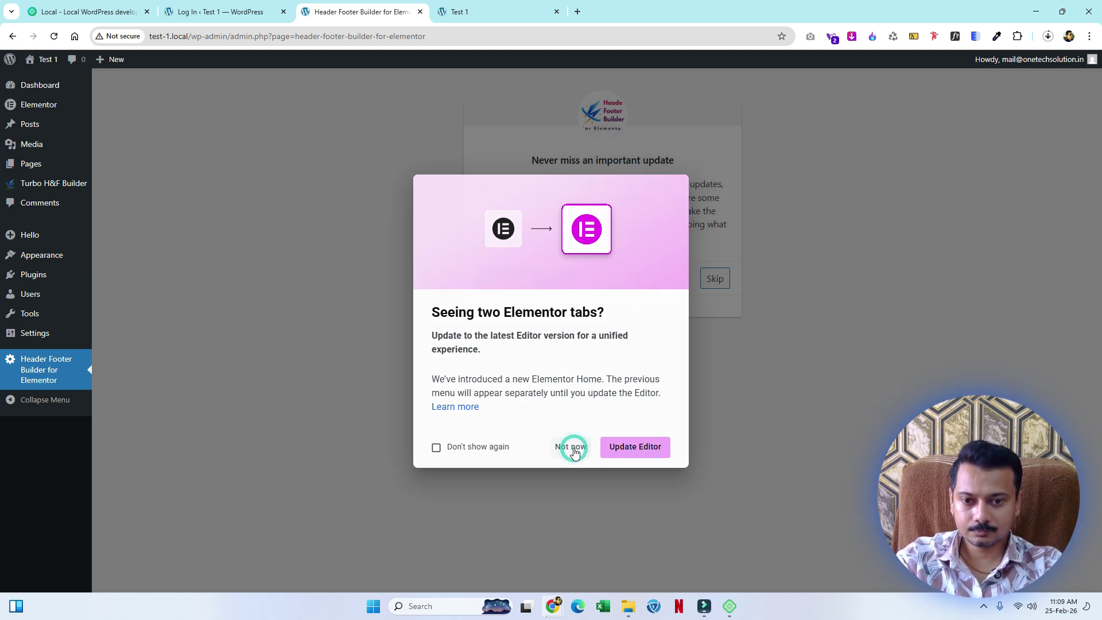
left_click(712, 278)
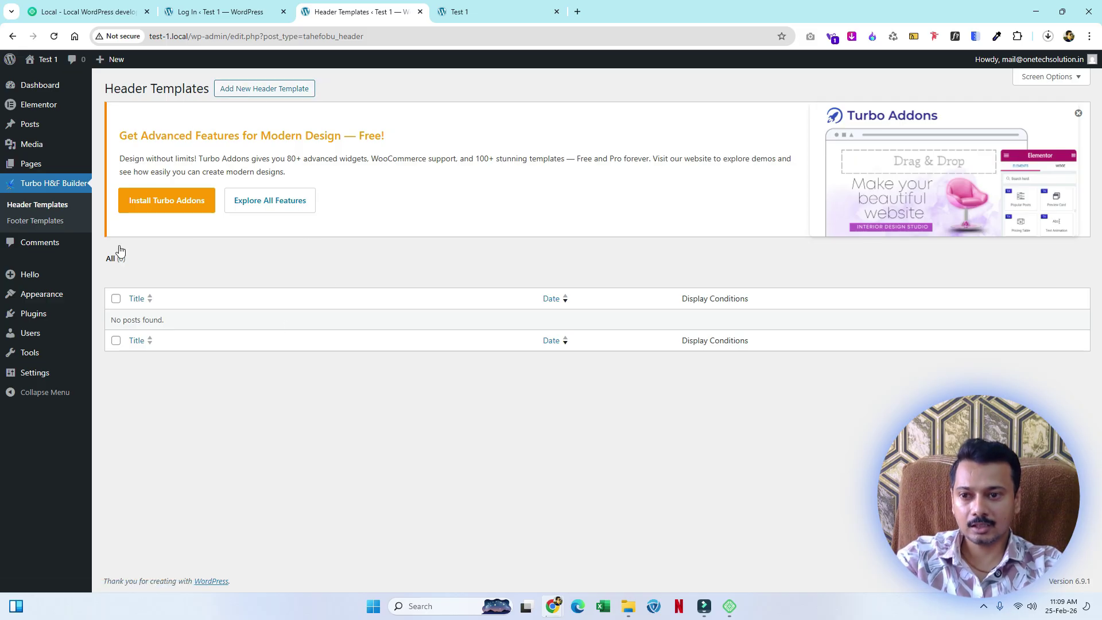
Open the Turbo H&F Builder header templates from the dashboard and start a new header named Main header.
left_click(38, 85)
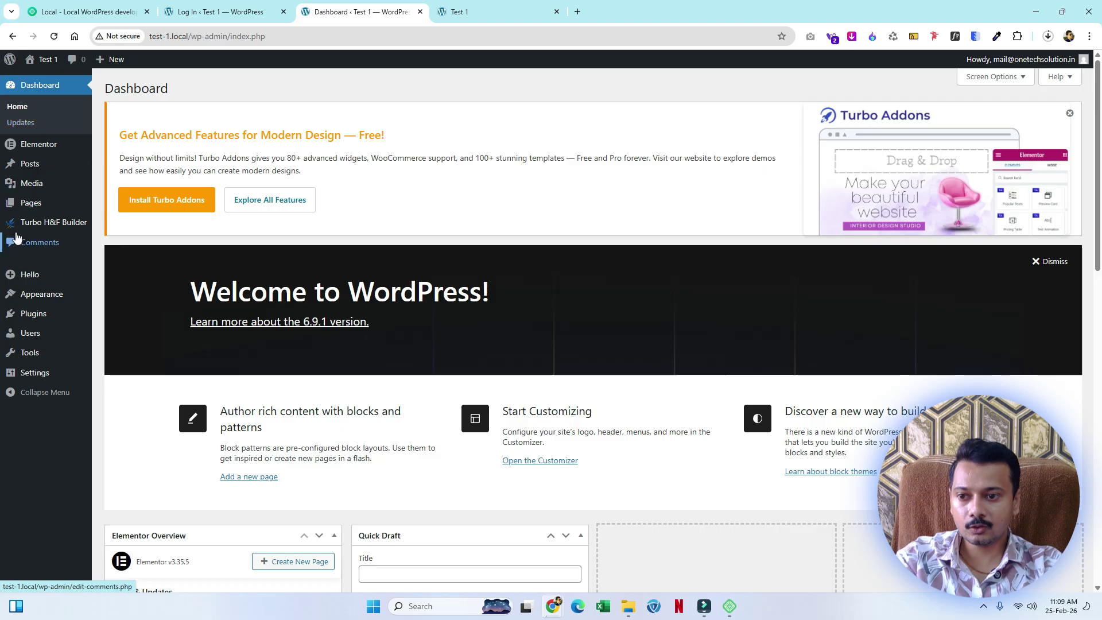
mouse_move(35, 225)
left_click(134, 227)
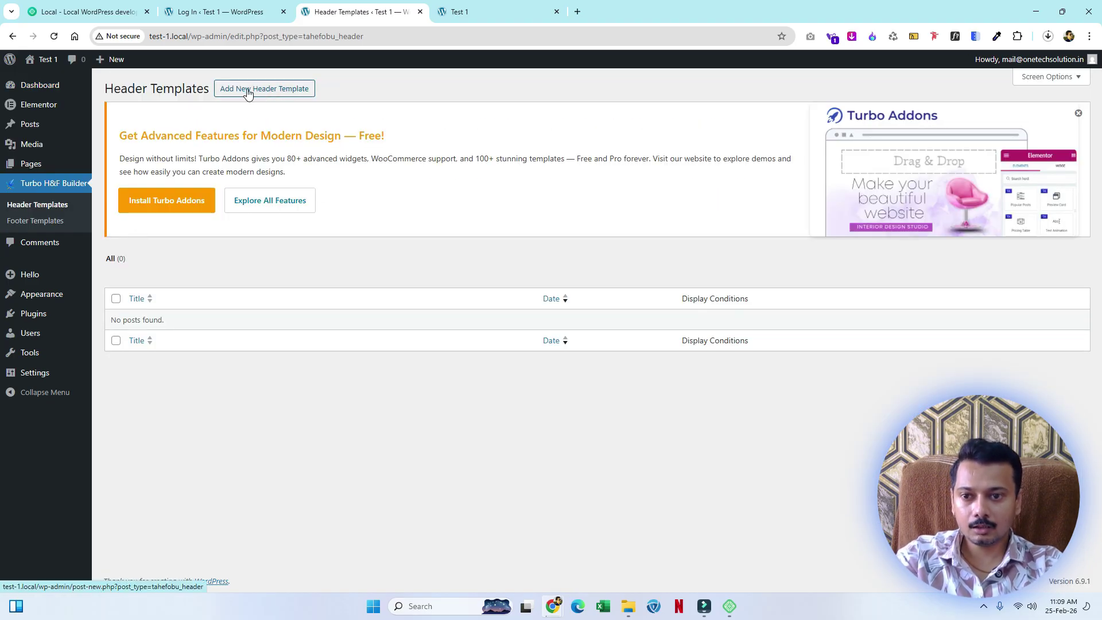
left_click(278, 91)
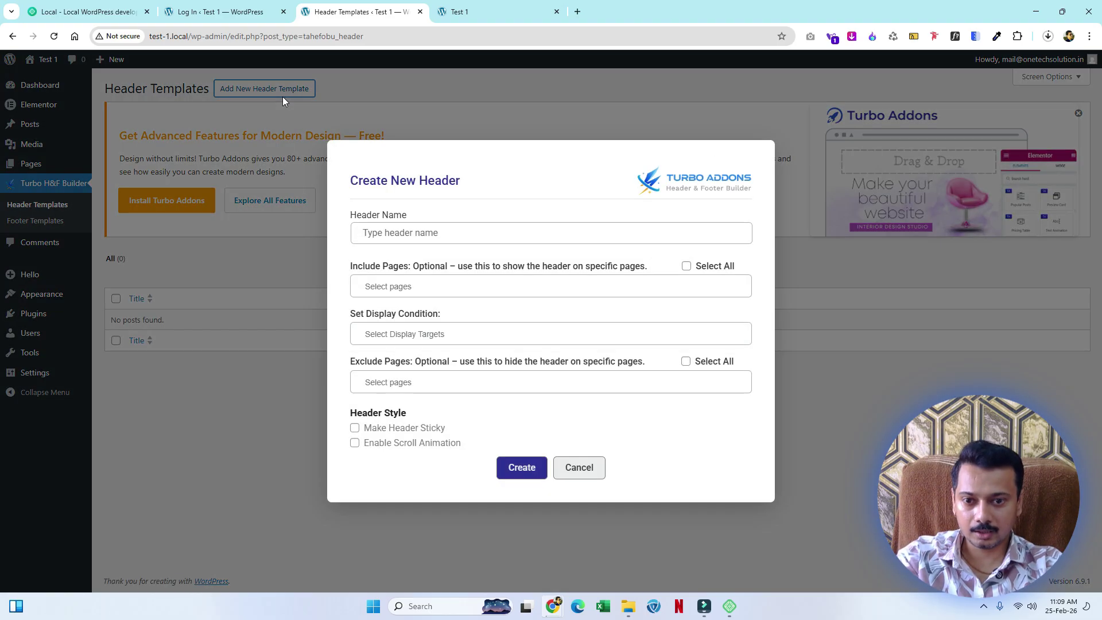
left_click(479, 237)
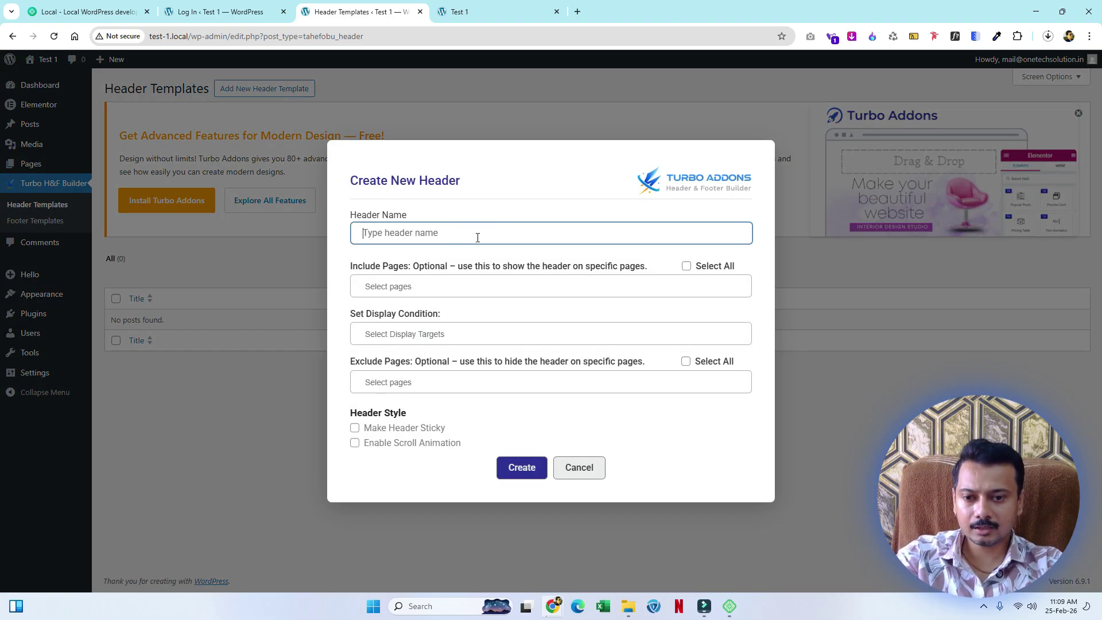
type("H")
key("BackSpace")
type("Main header")
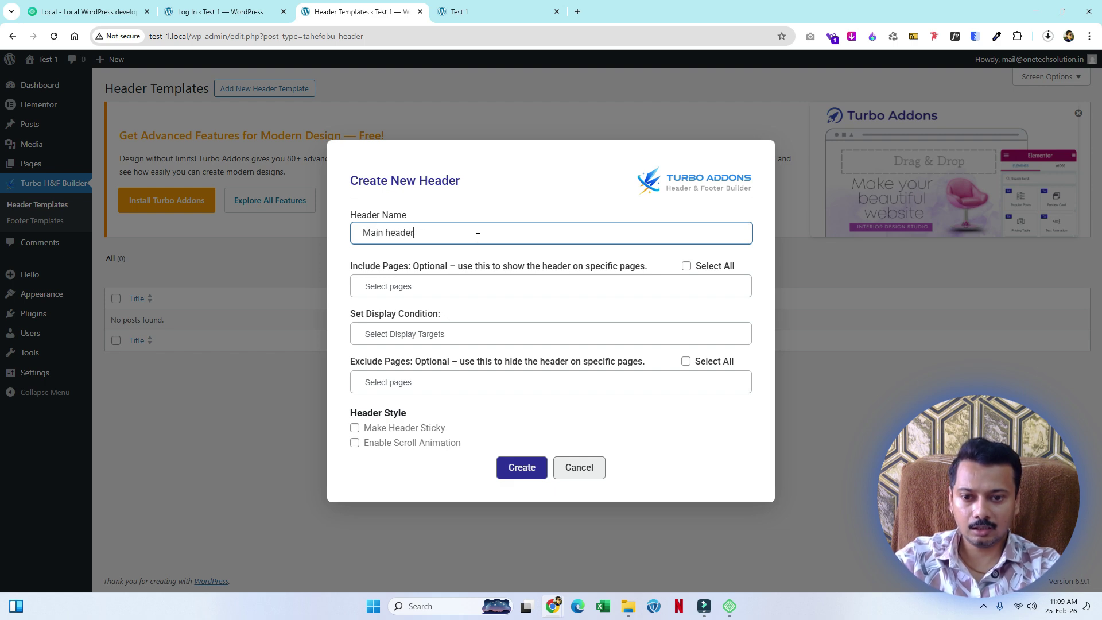
Include all pages for the header, set its display condition to Entire Site and create it.
left_click(384, 286)
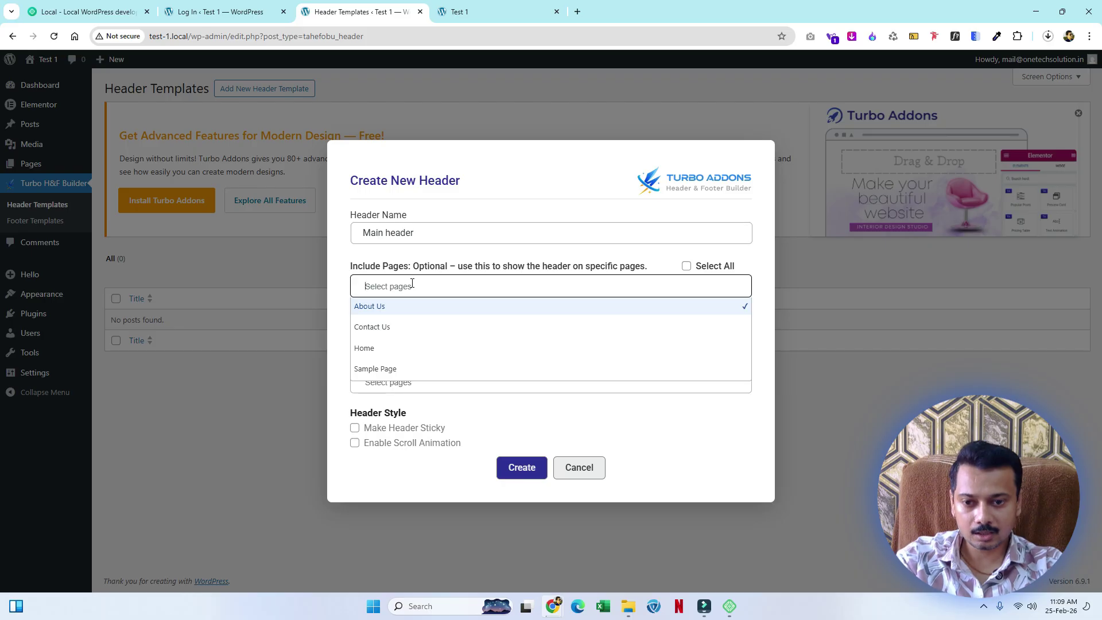
left_click(687, 267)
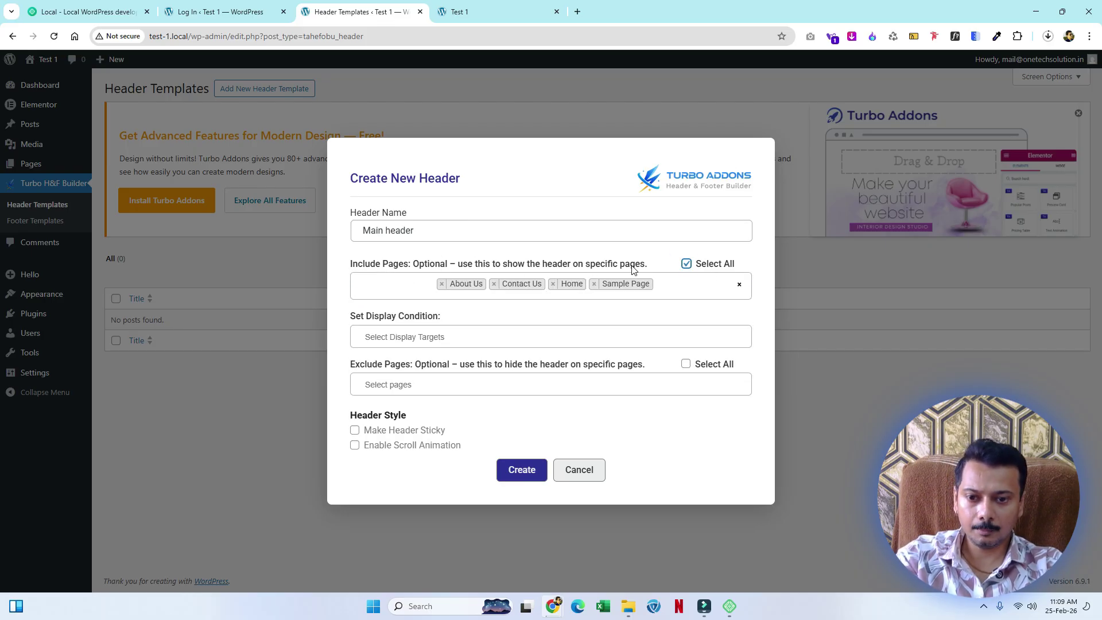
left_click(372, 337)
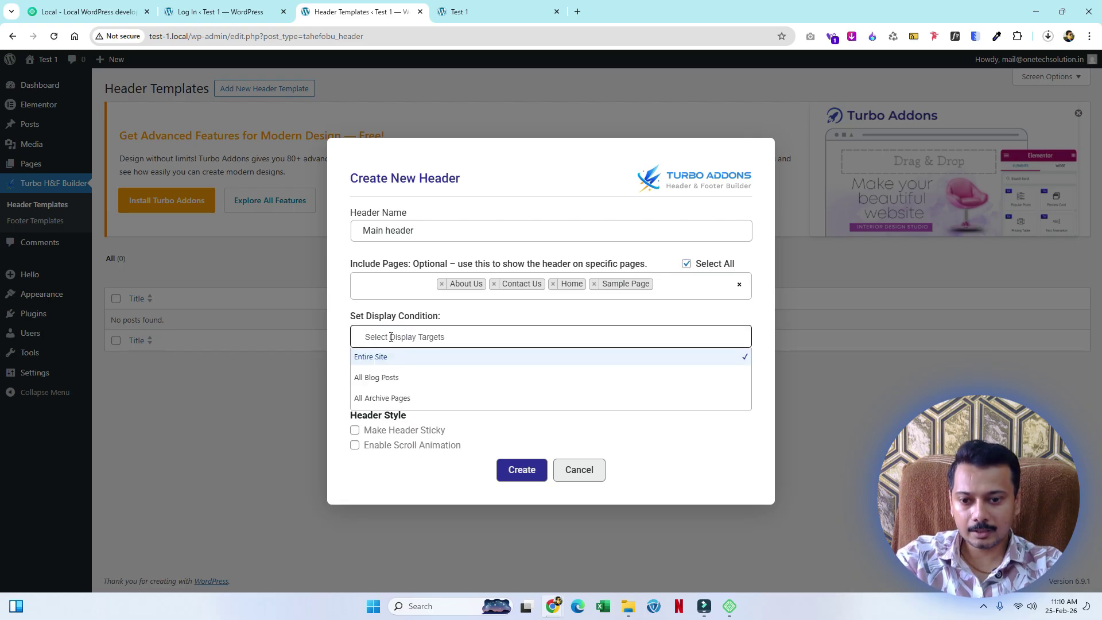
left_click(370, 356)
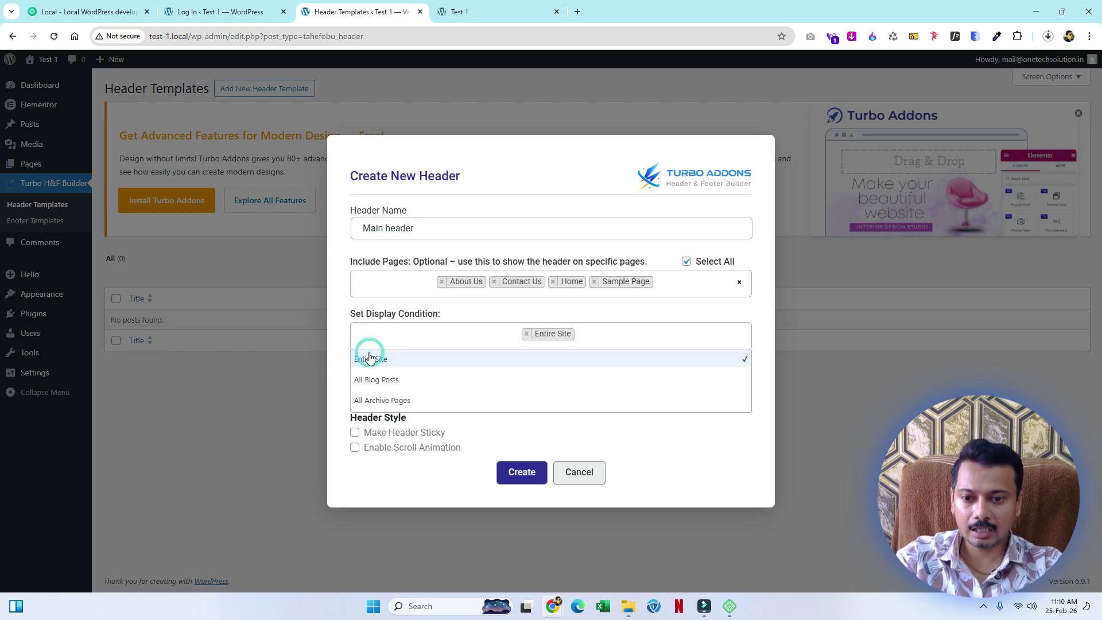
left_click(677, 315)
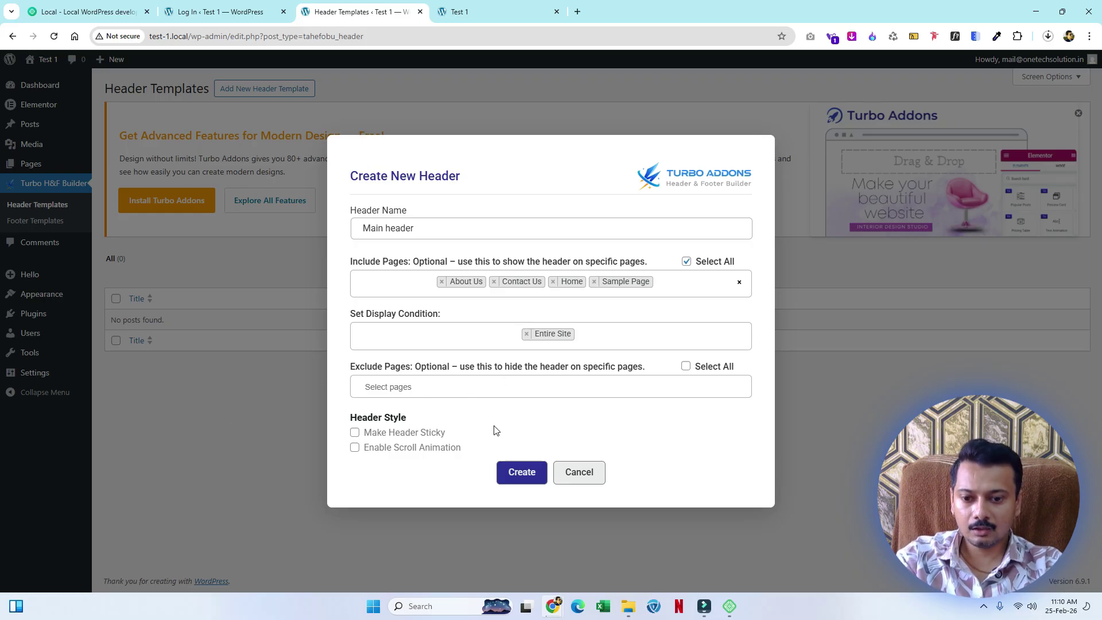
left_click(520, 473)
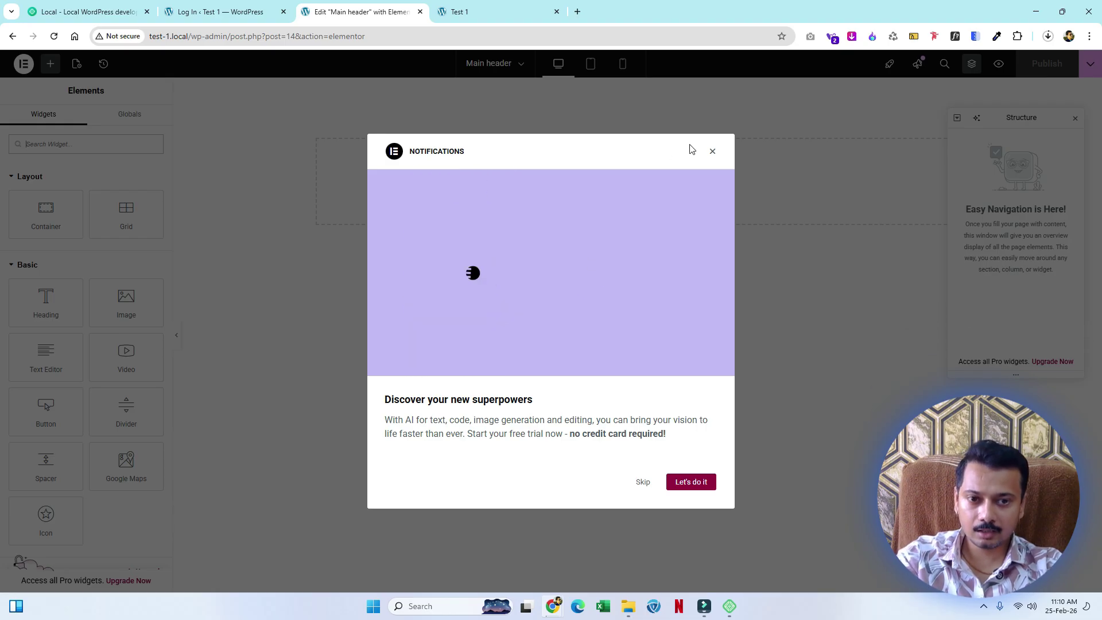
Dismiss the editor notification and add a Flexbox container with three columns, the middle one wider than the outer two.
left_click(713, 153)
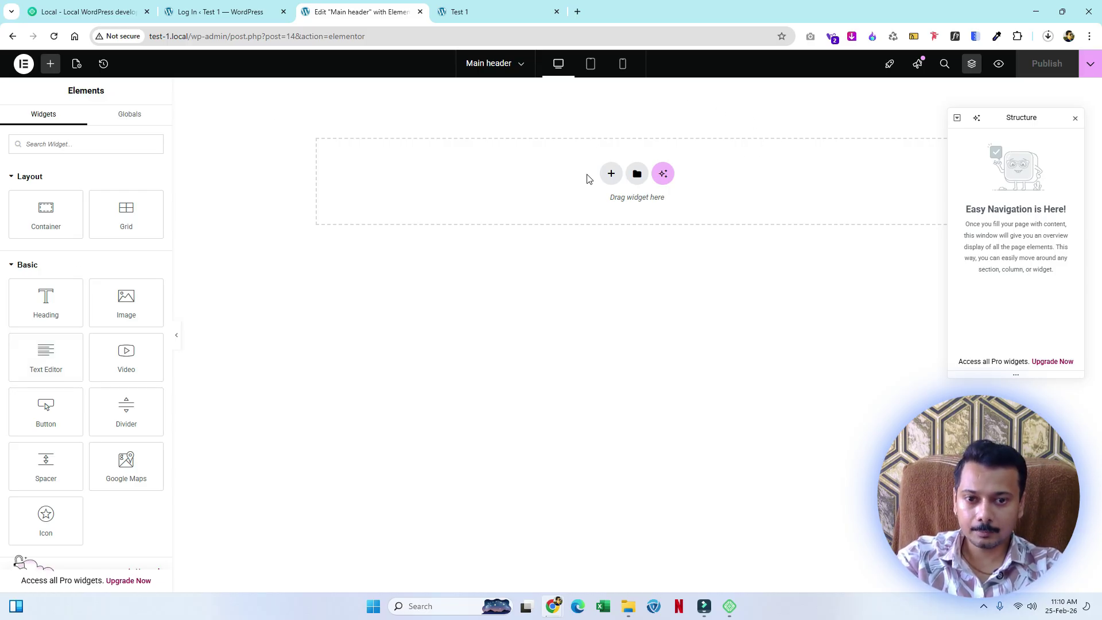
left_click(611, 174)
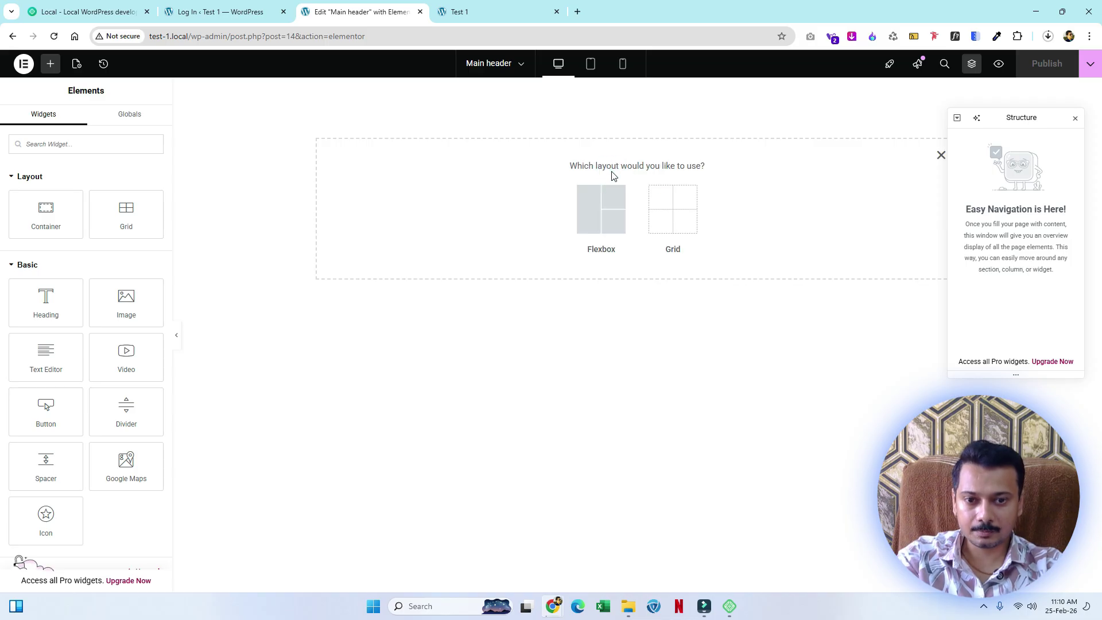
left_click(600, 194)
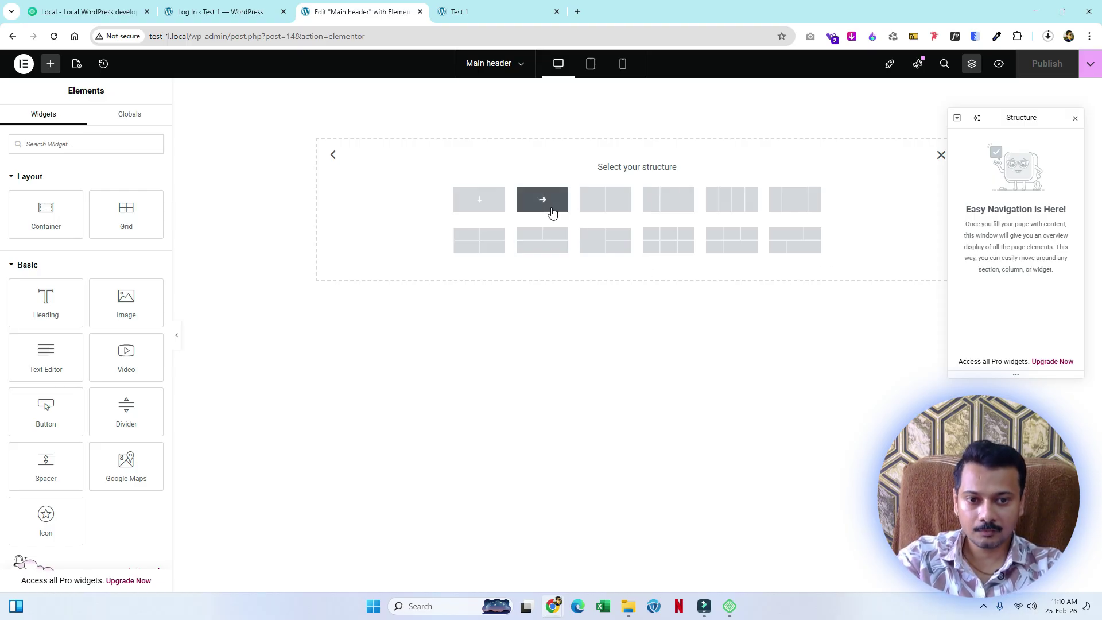
left_click(772, 210)
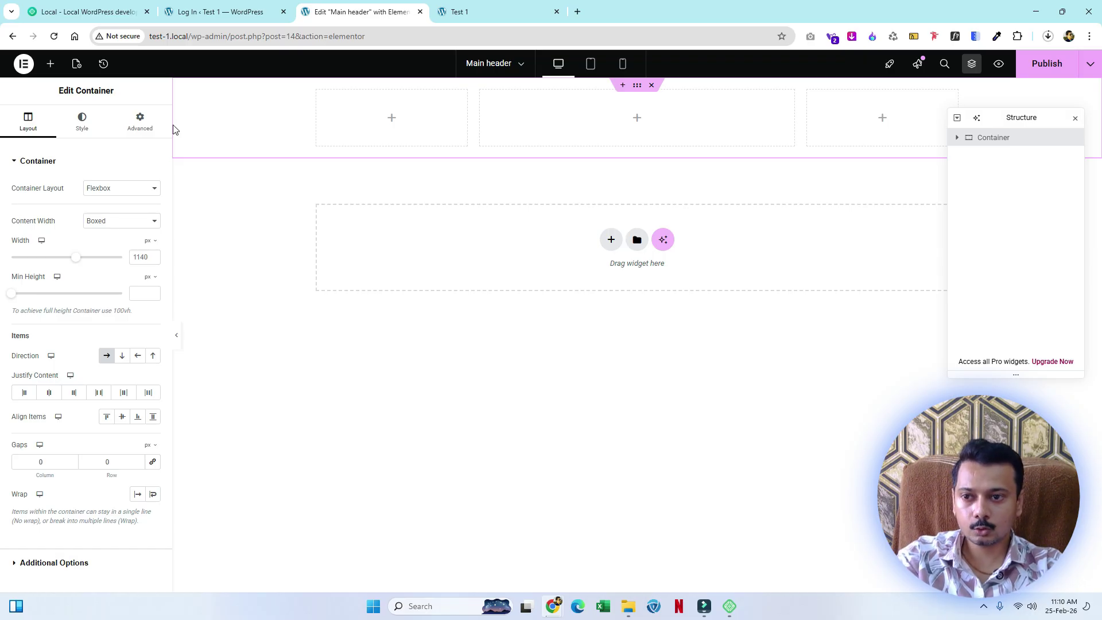
Add an Image widget to the header's first column and set its image resolution to Full.
left_click(50, 63)
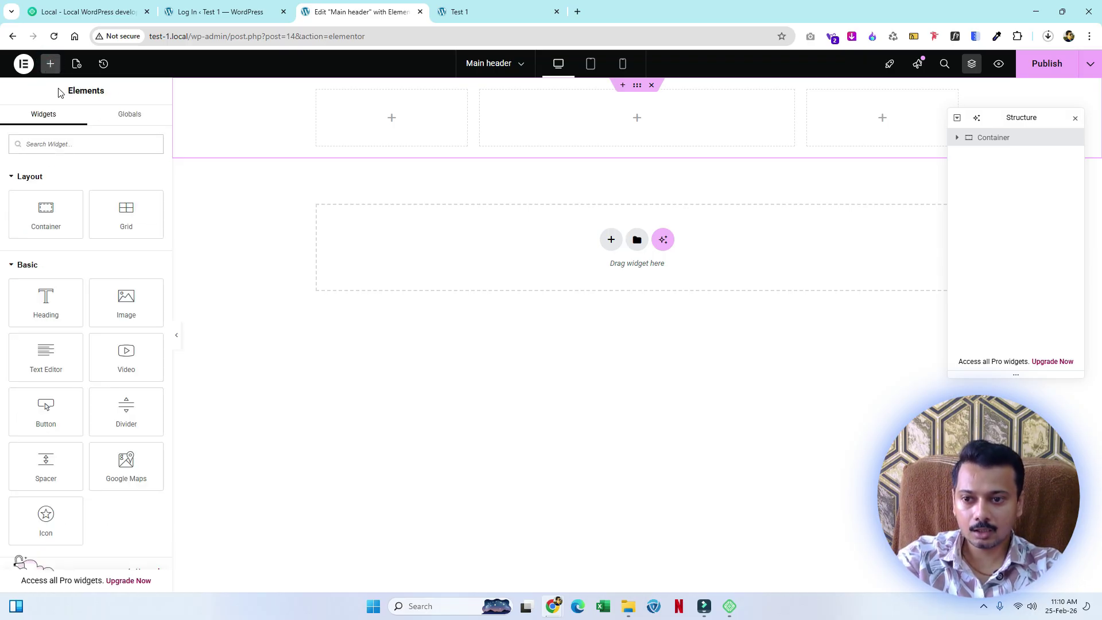
scroll(86, 270, "down", 8)
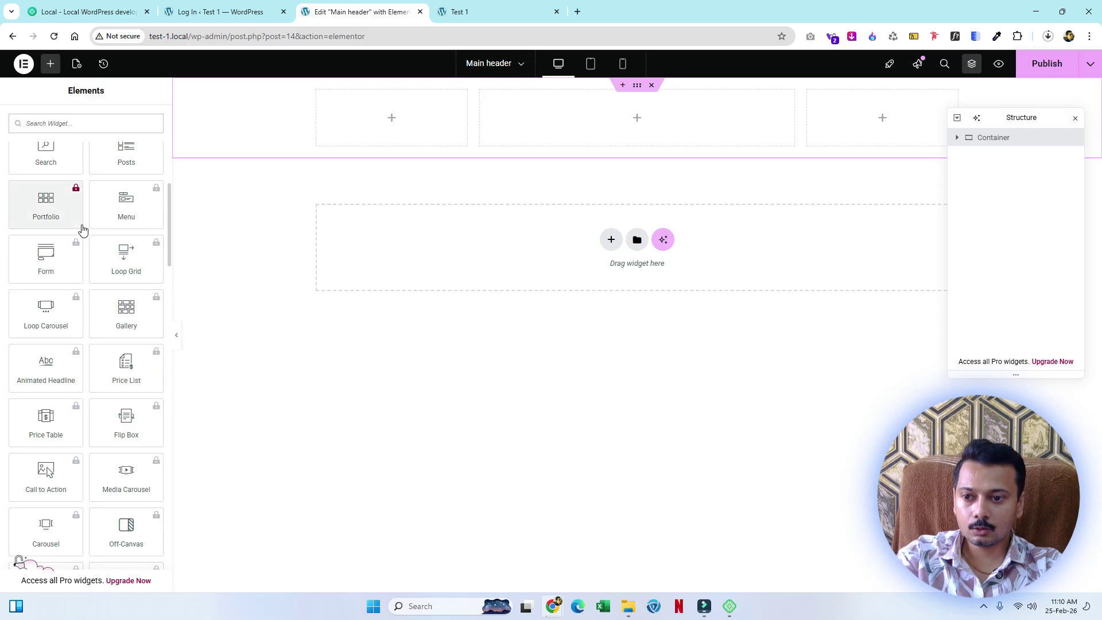
scroll(83, 230, "down", 15)
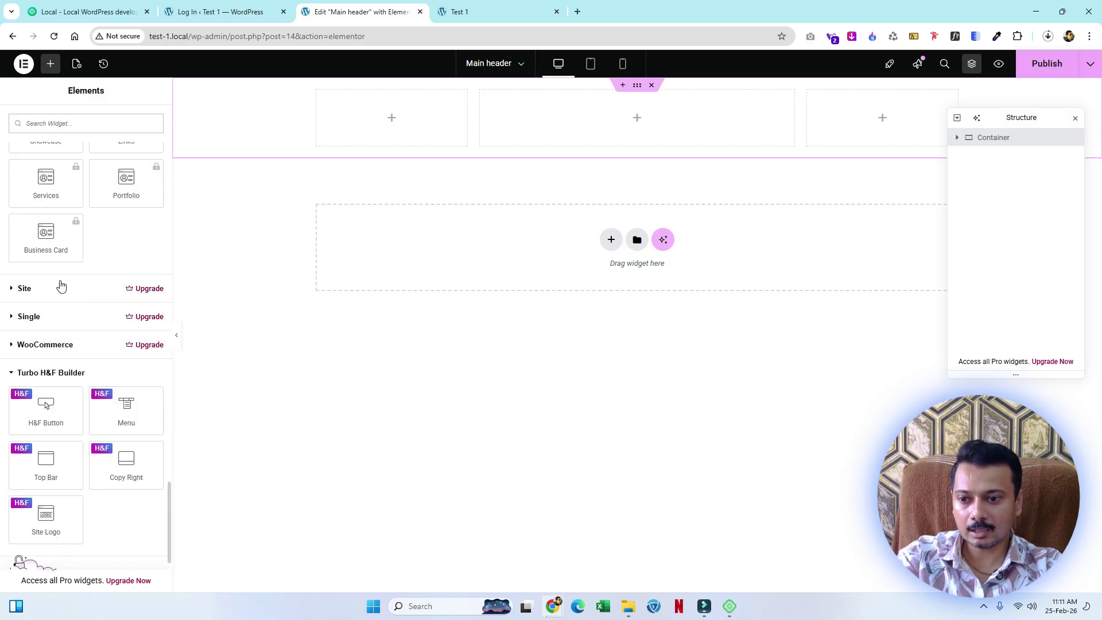
scroll(61, 285, "down", 3)
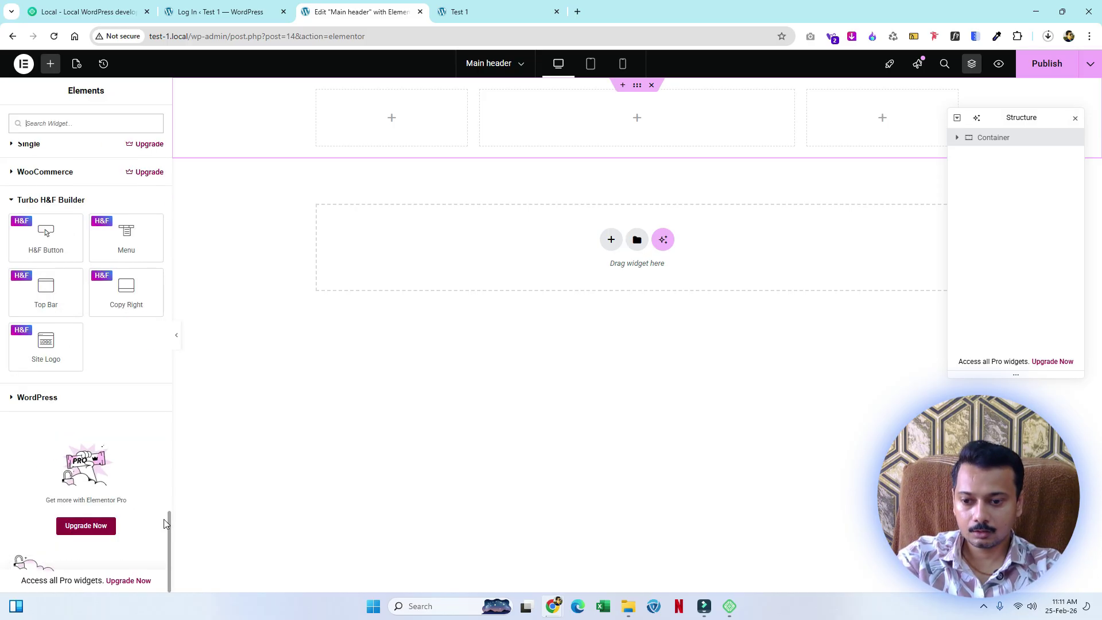
scroll(96, 315, "up", 10)
scroll(100, 283, "up", 10)
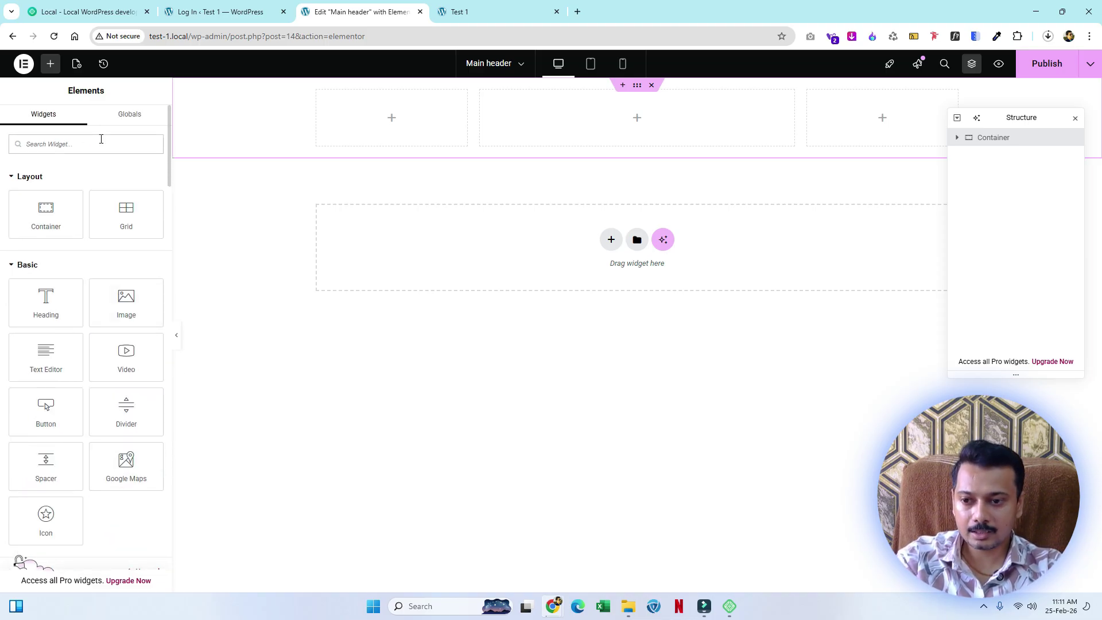
left_click_drag(119, 300, 382, 119)
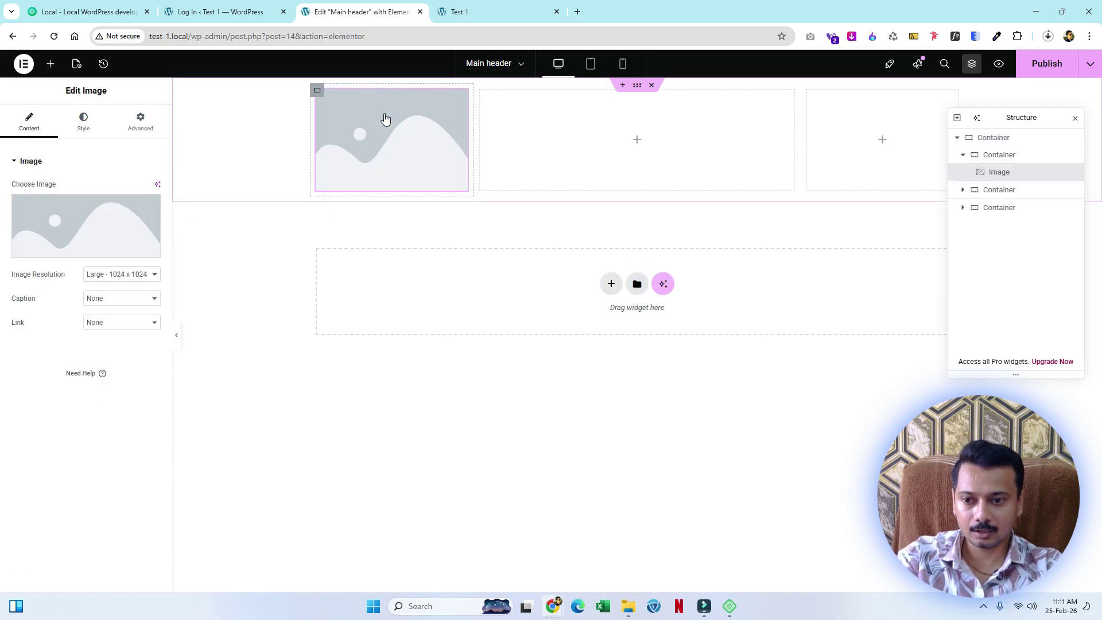
left_click(105, 275)
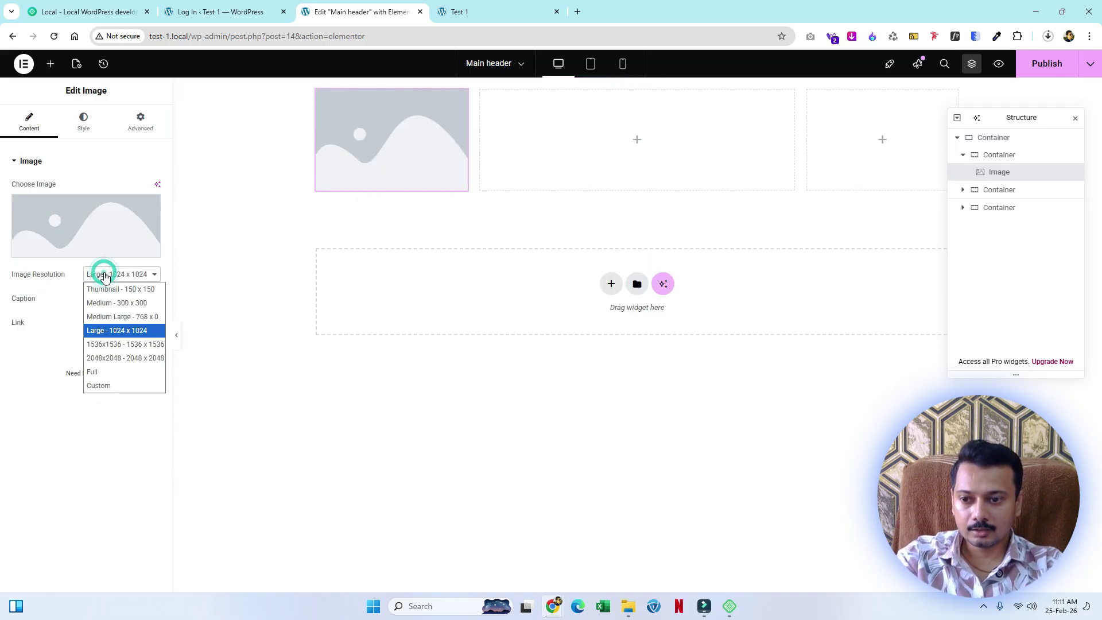
left_click(98, 374)
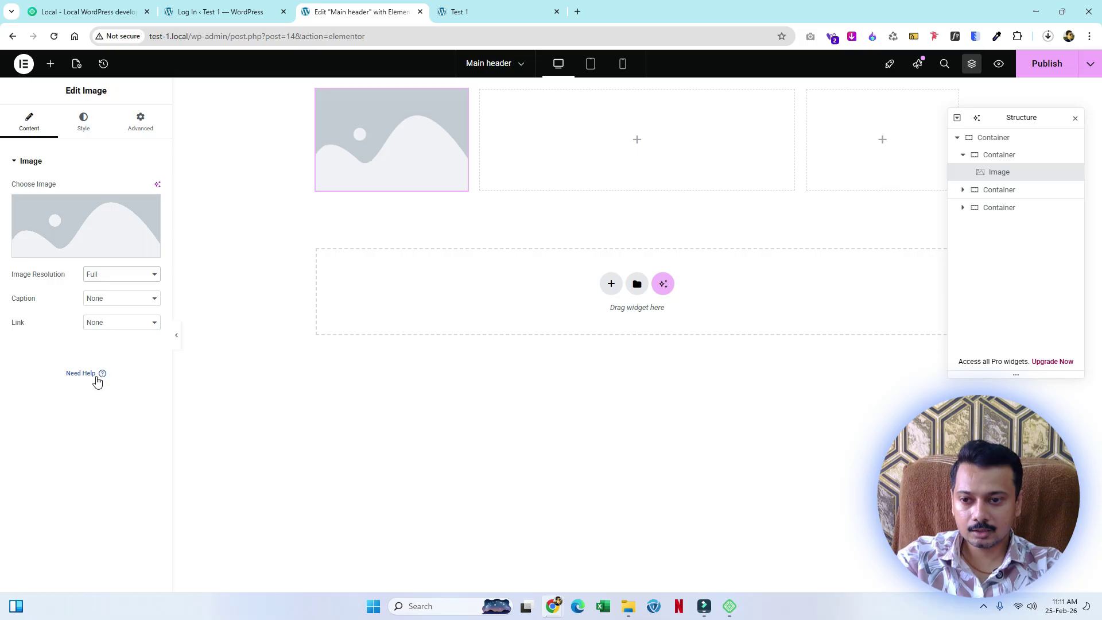
left_click(81, 221)
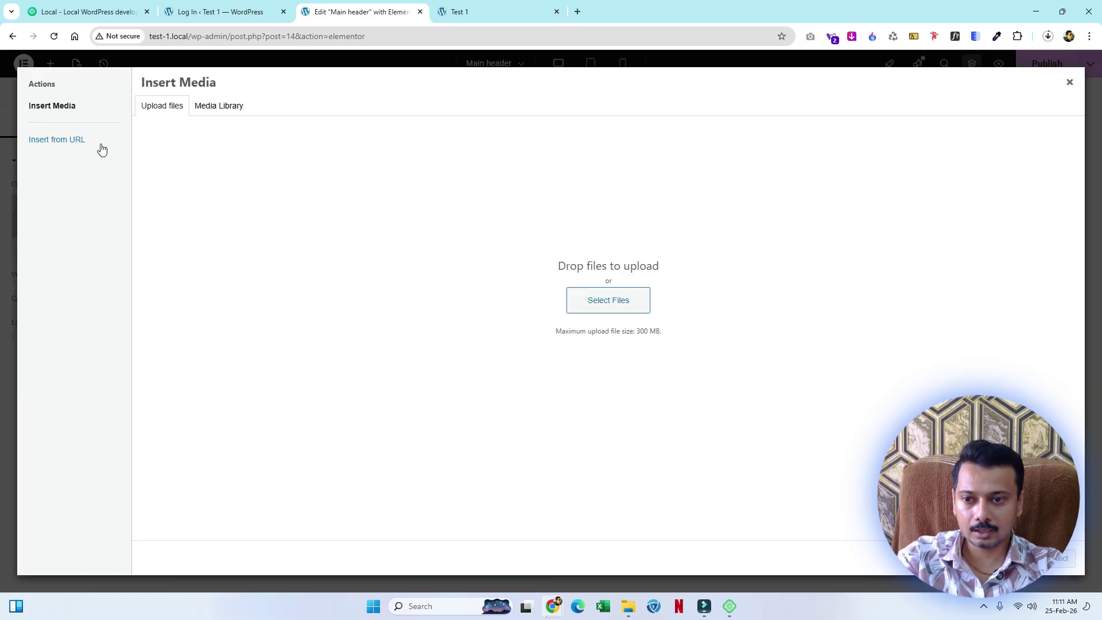
left_click(628, 303)
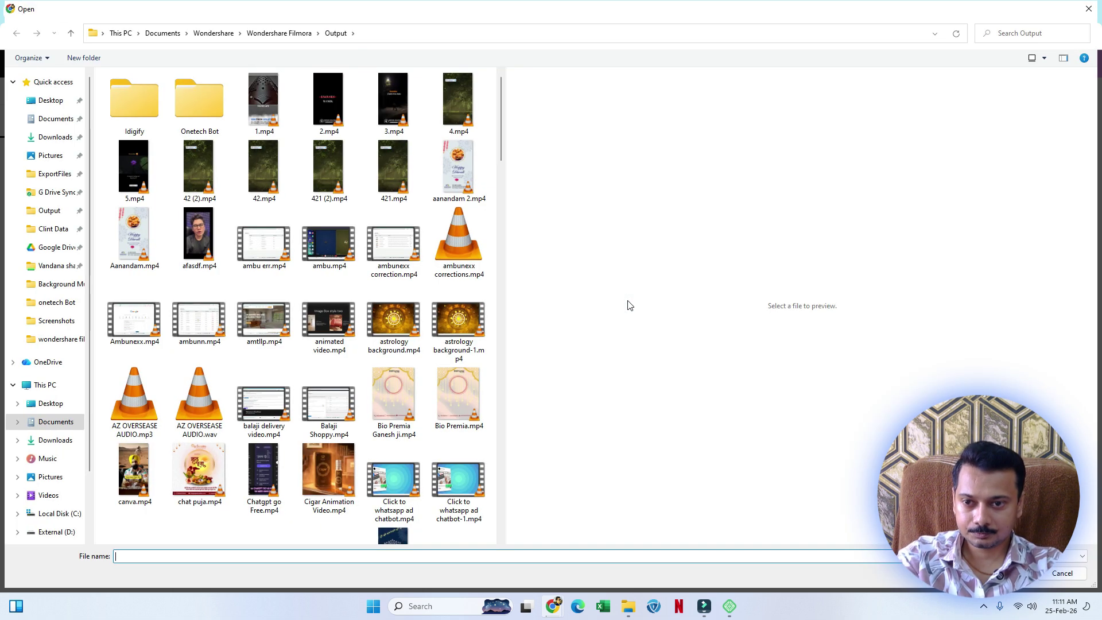
key("Escape")
key("Escape")
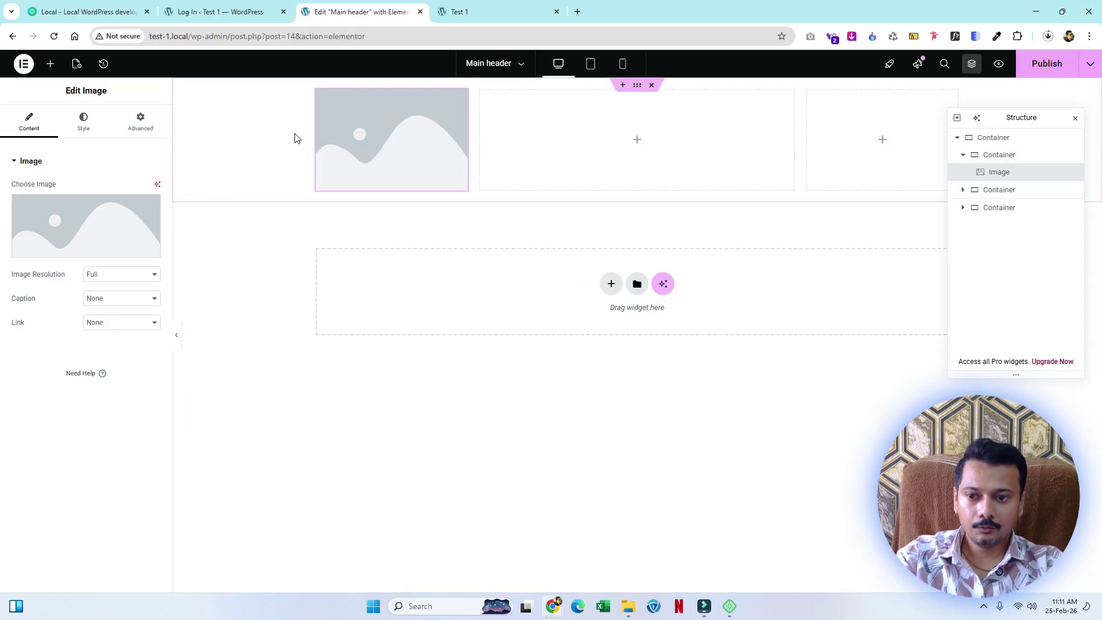
Search the widget library for "men" to find the available menu widgets.
left_click(50, 63)
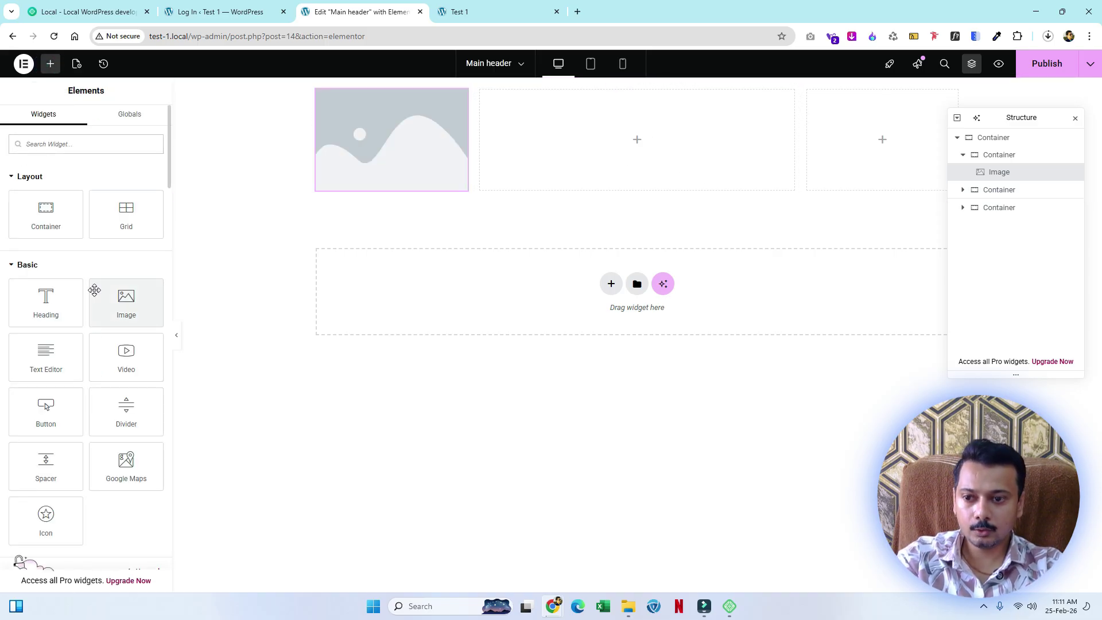
left_click(61, 139)
type("nm")
key("BackSpace")
key("BackSpace")
type("nment")
key("BackSpace")
key("BackSpace")
type("men")
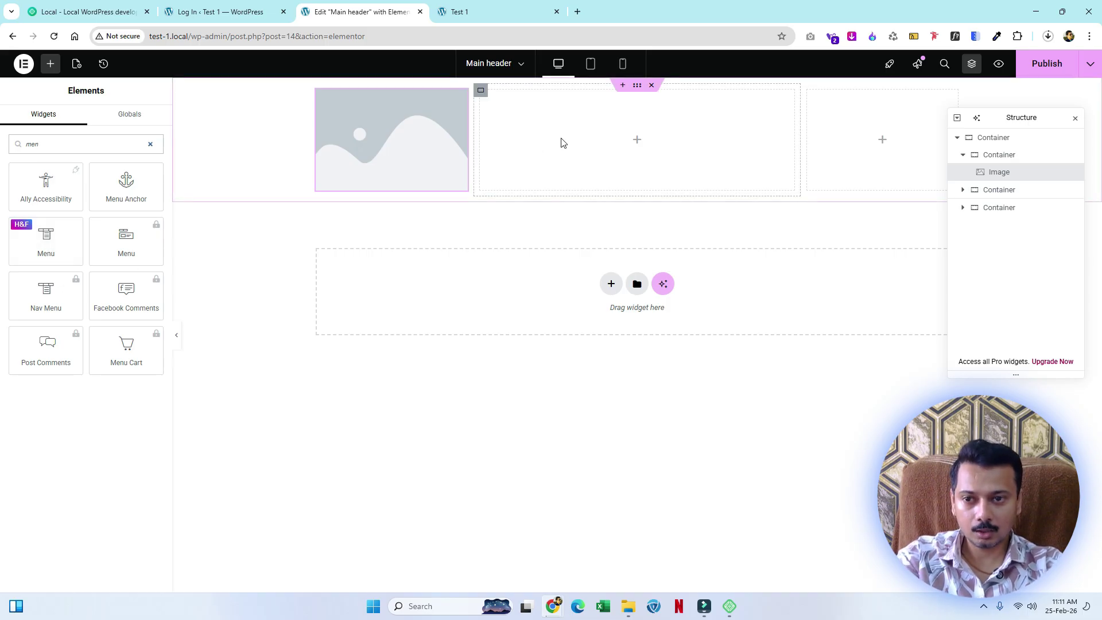
Publish the Main header template with its three-column layout.
left_click(231, 6)
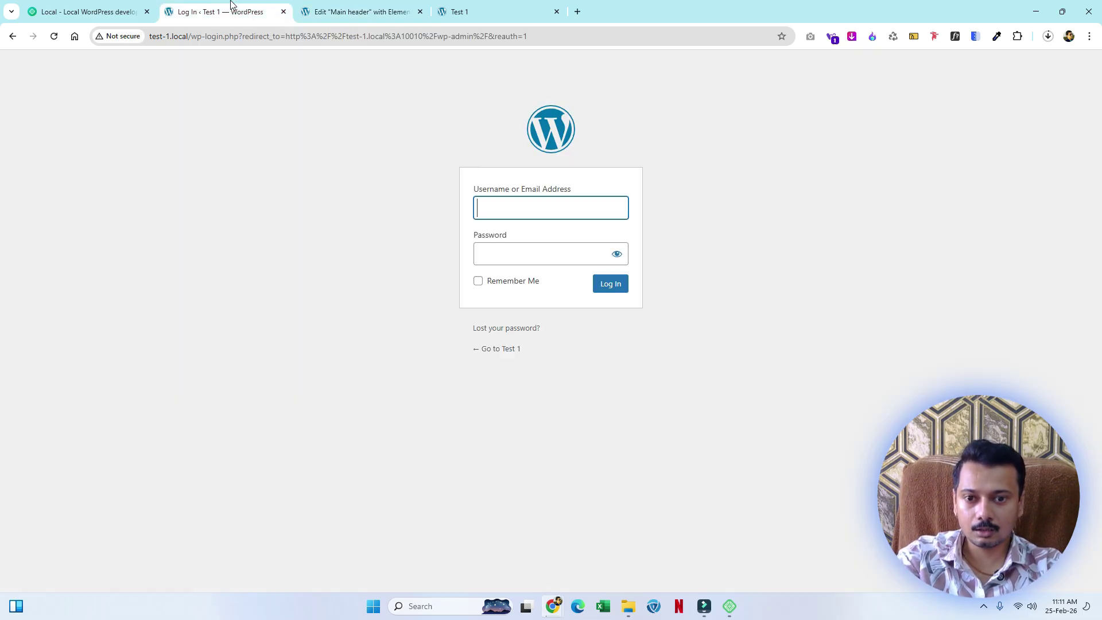
left_click(353, 11)
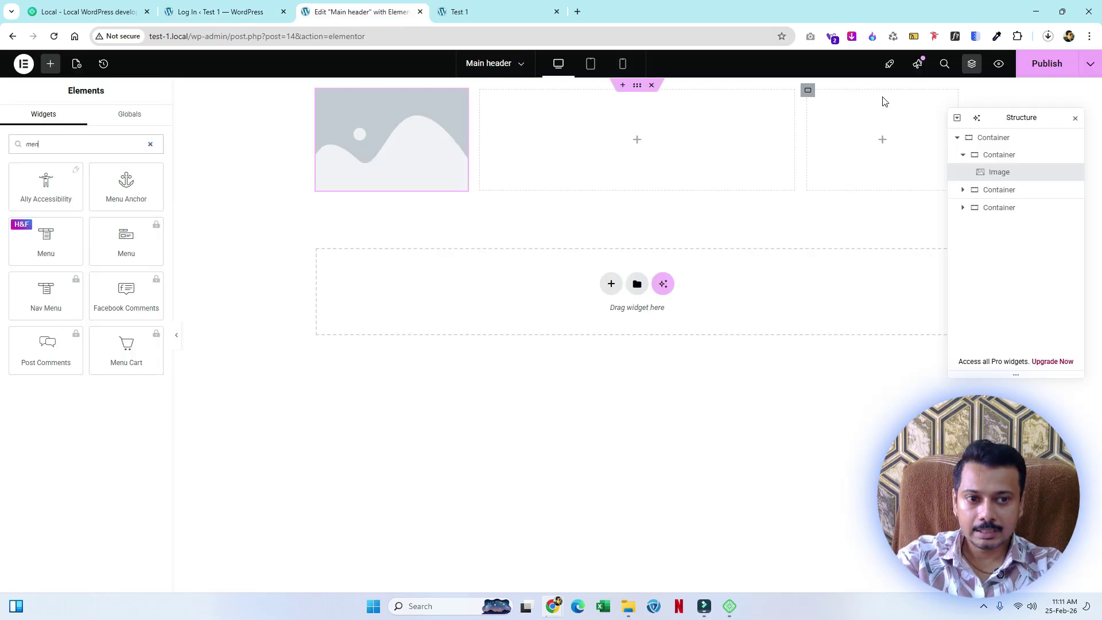
left_click(1038, 66)
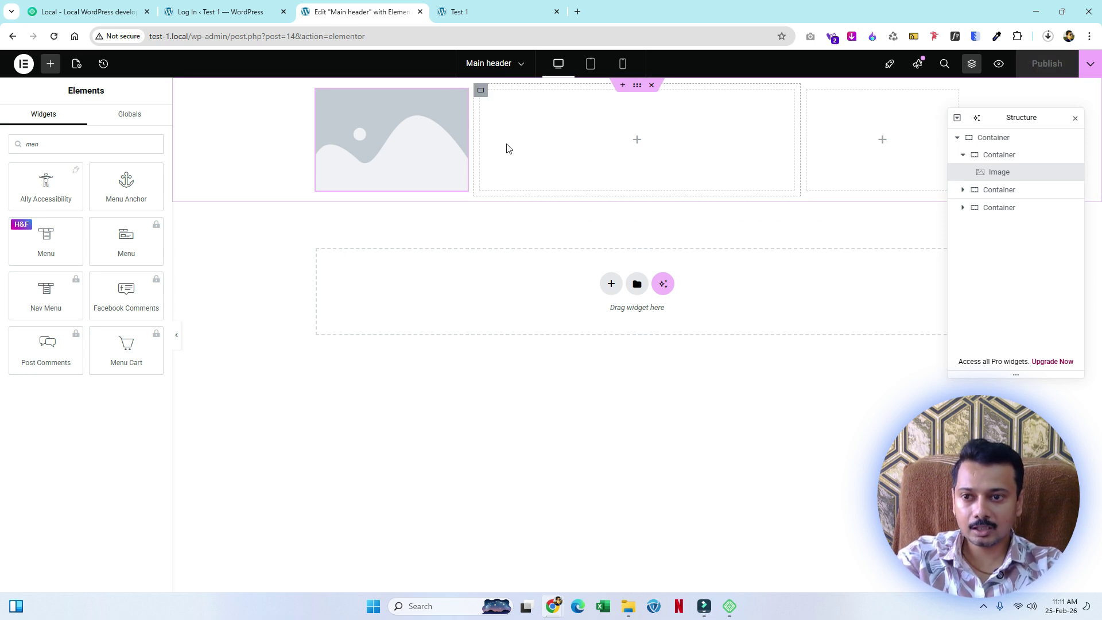
left_click(23, 64)
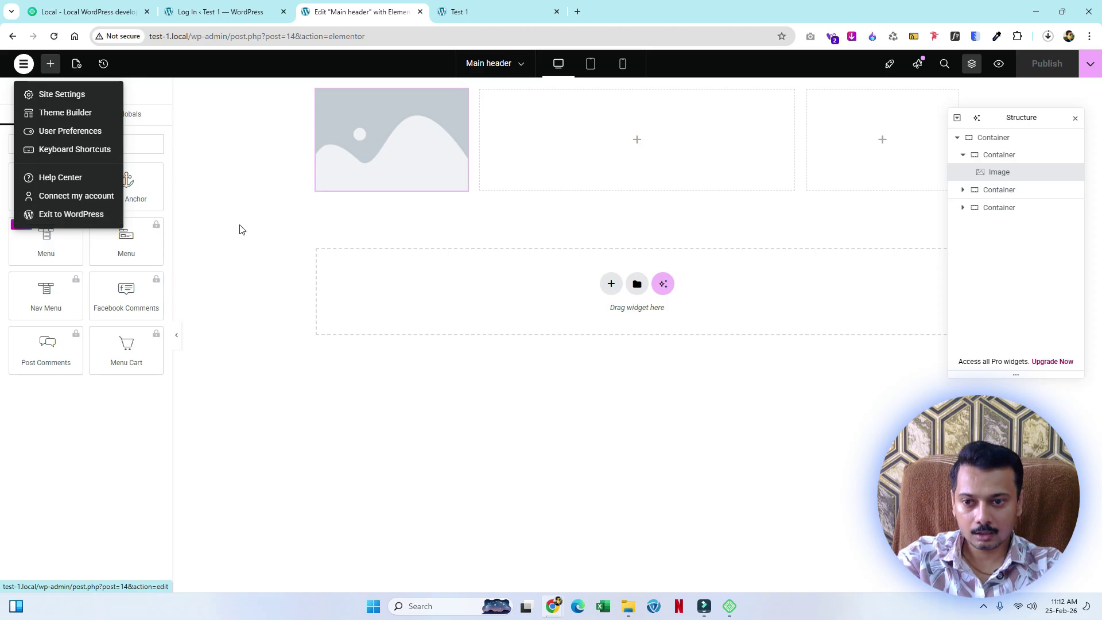
left_click(285, 201)
left_click_drag(418, 36, 235, 46)
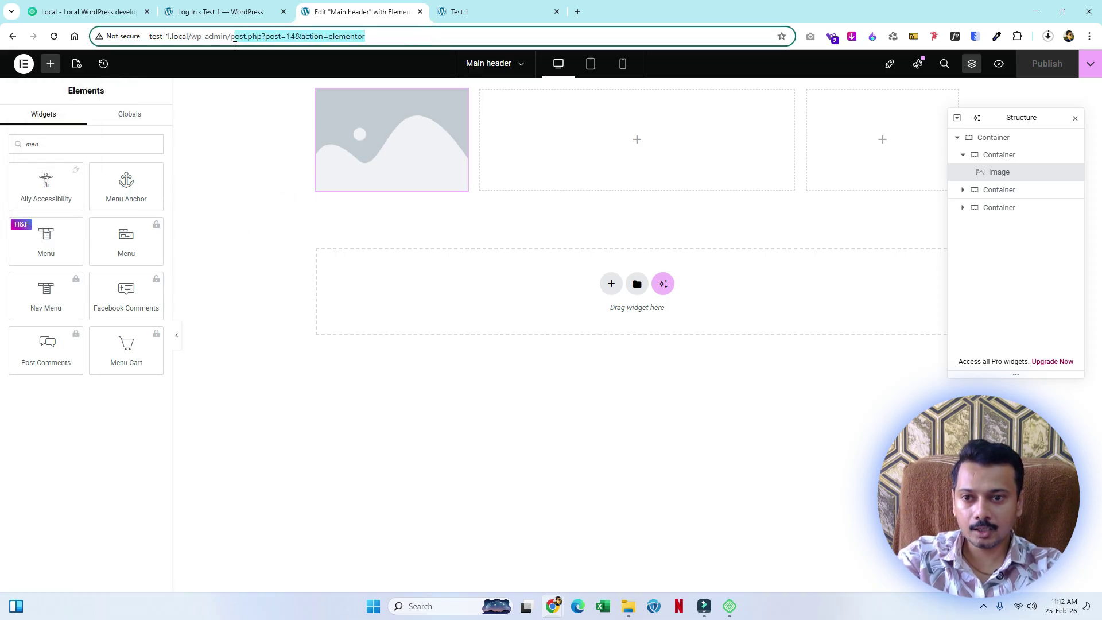
key("BackSpace")
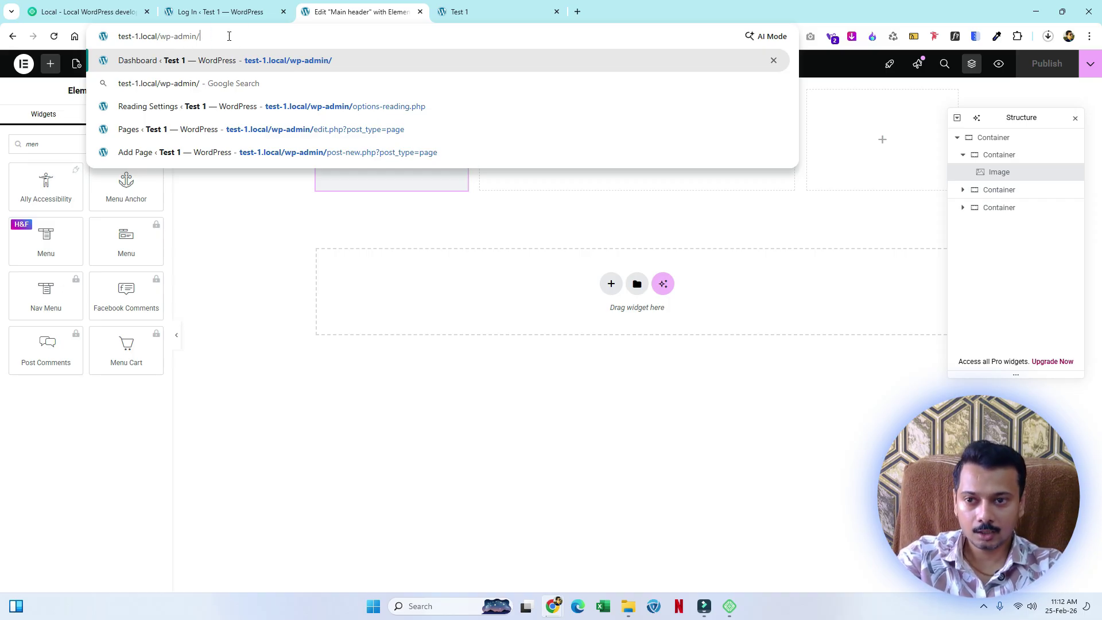
left_click(229, 266)
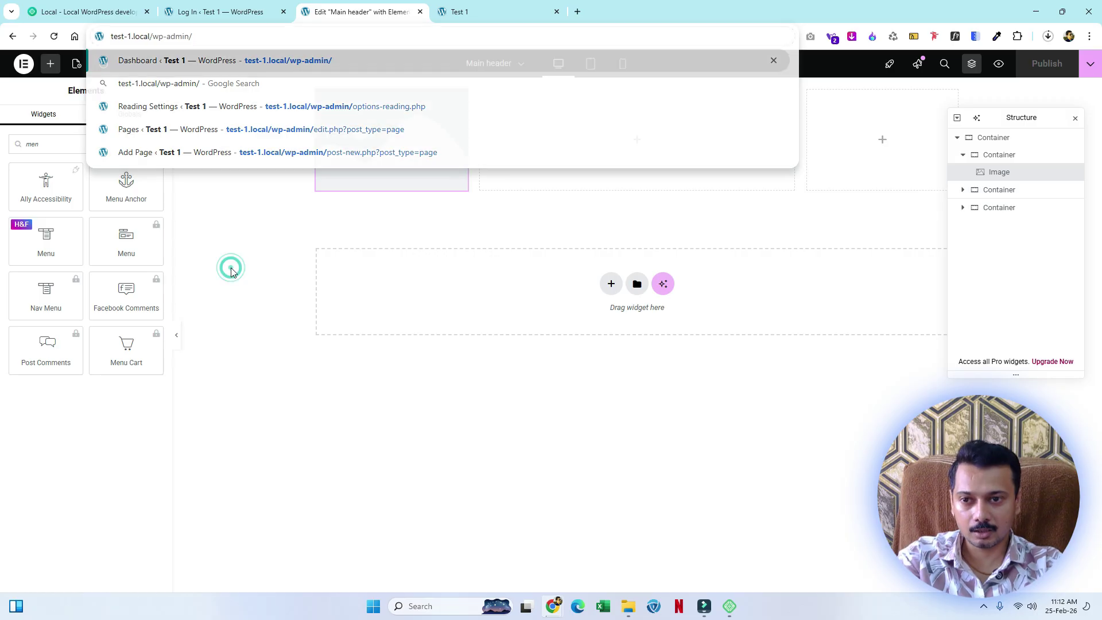
Exit the Elementor editor to WordPress and return to the dashboard's Header Templates list.
left_click(24, 63)
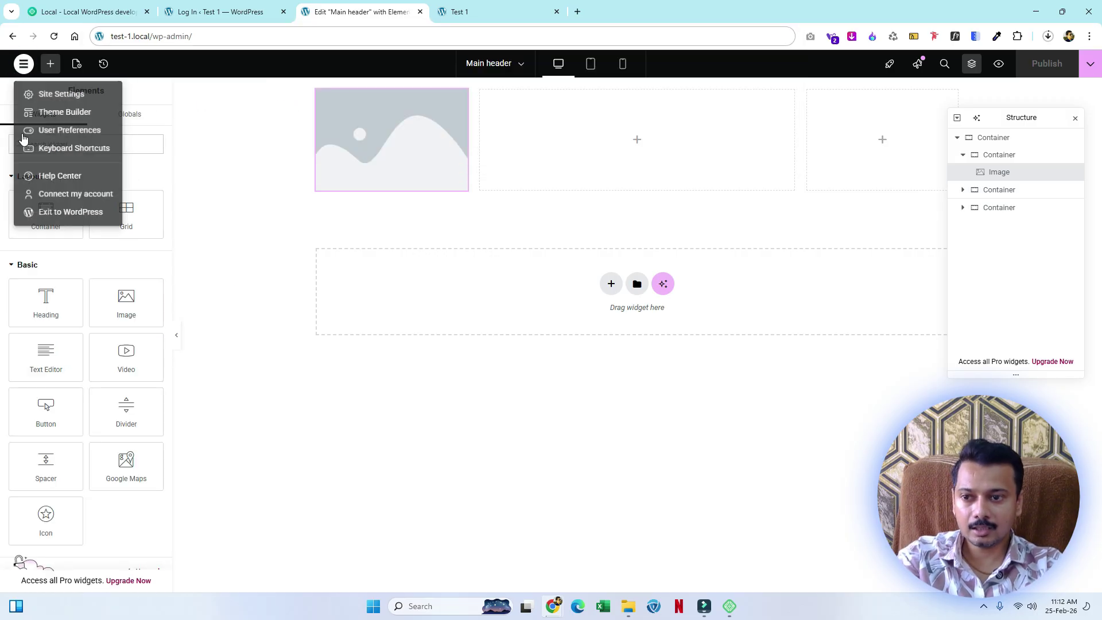
left_click(61, 216)
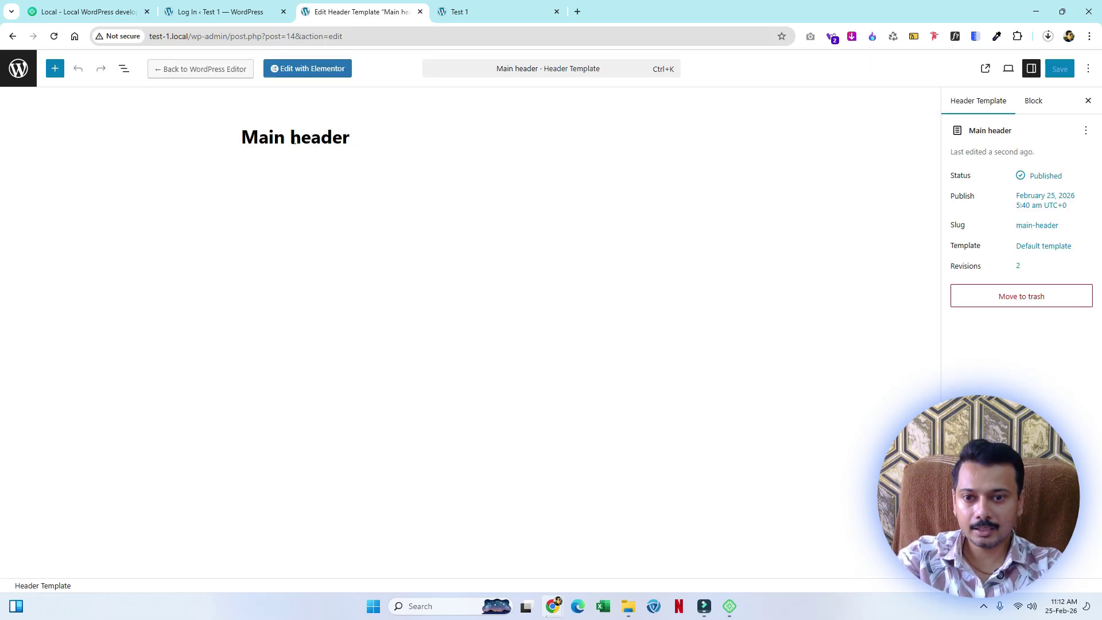
left_click(18, 69)
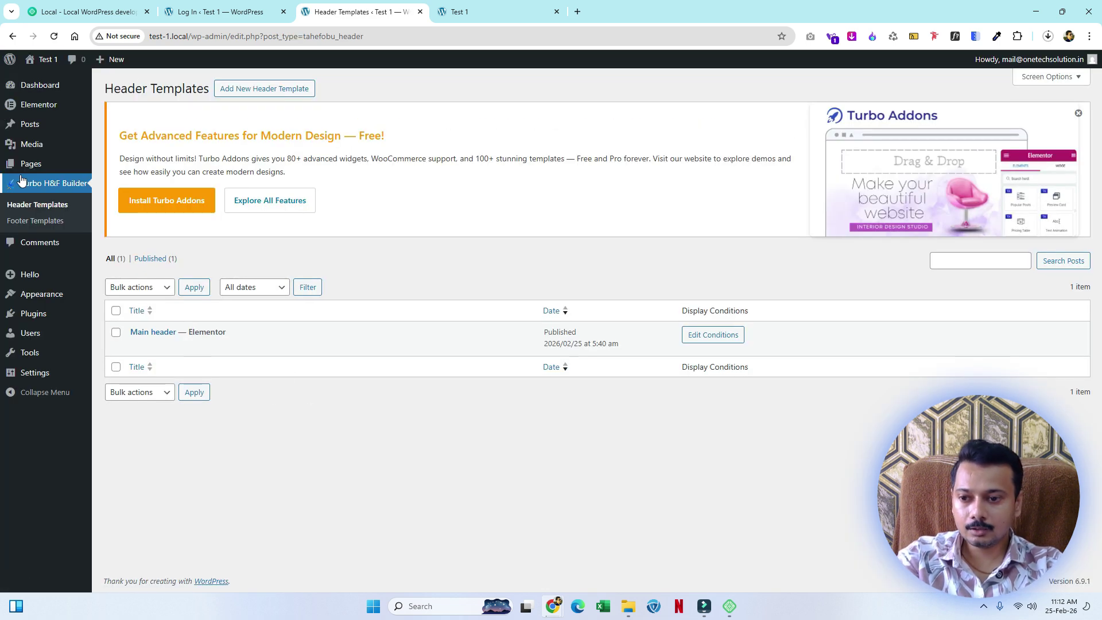
Create a navigation menu named Main under Appearance and assign it to the Header display location.
mouse_move(40, 308)
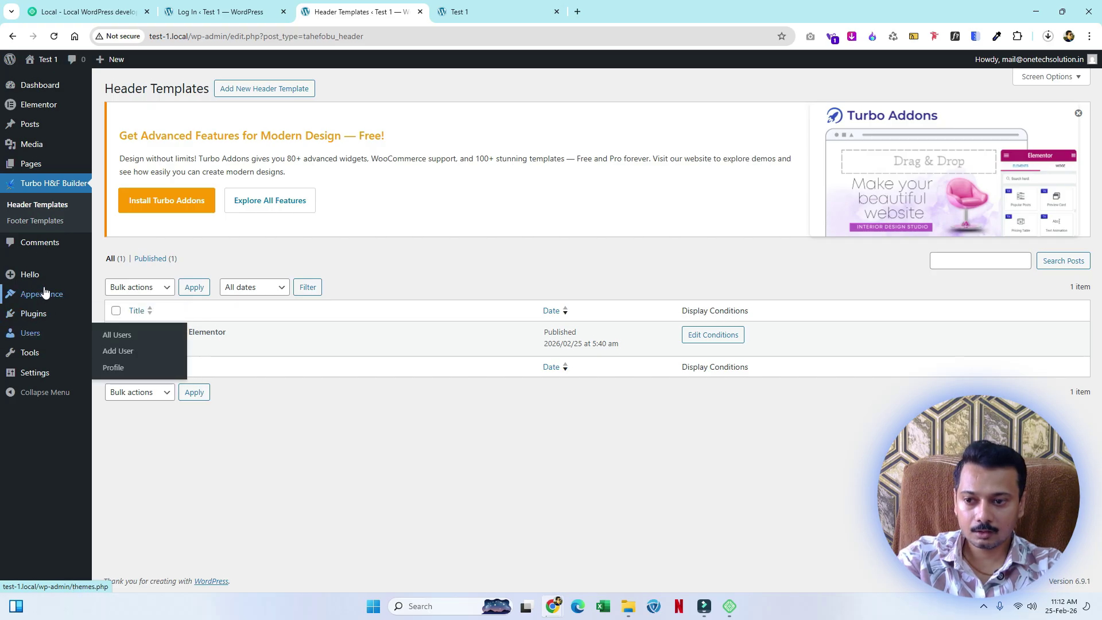
left_click(121, 343)
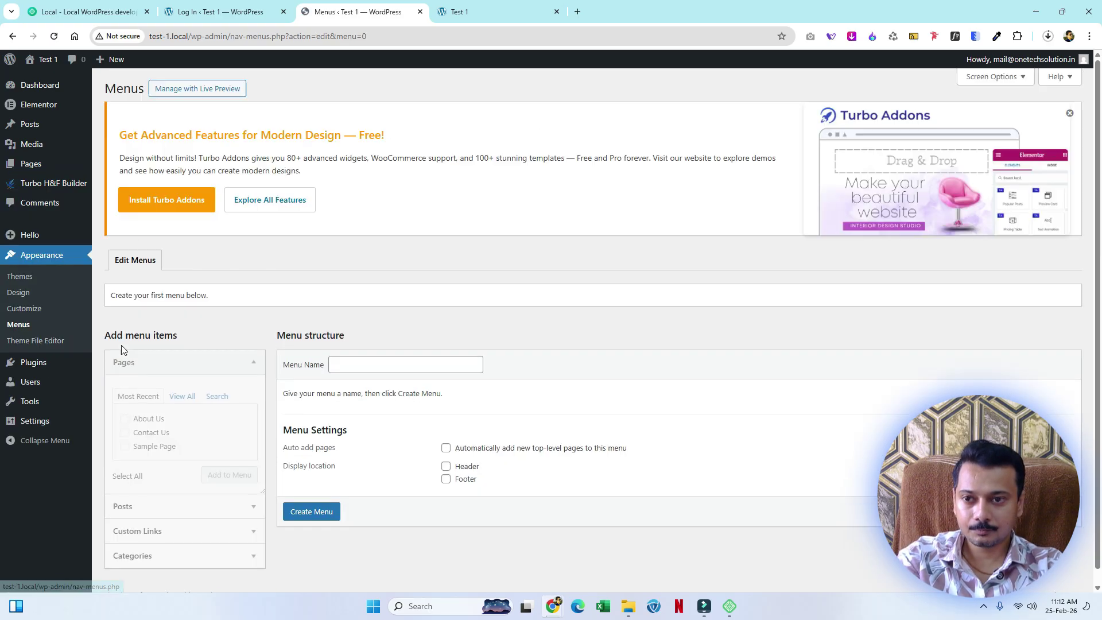
left_click(359, 365)
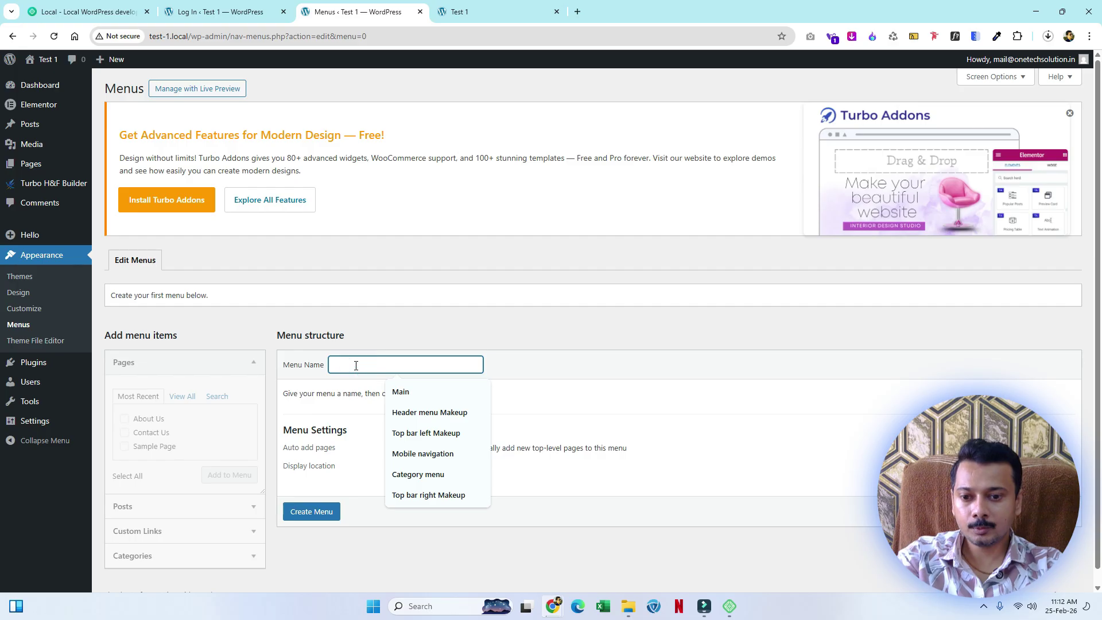
left_click(400, 391)
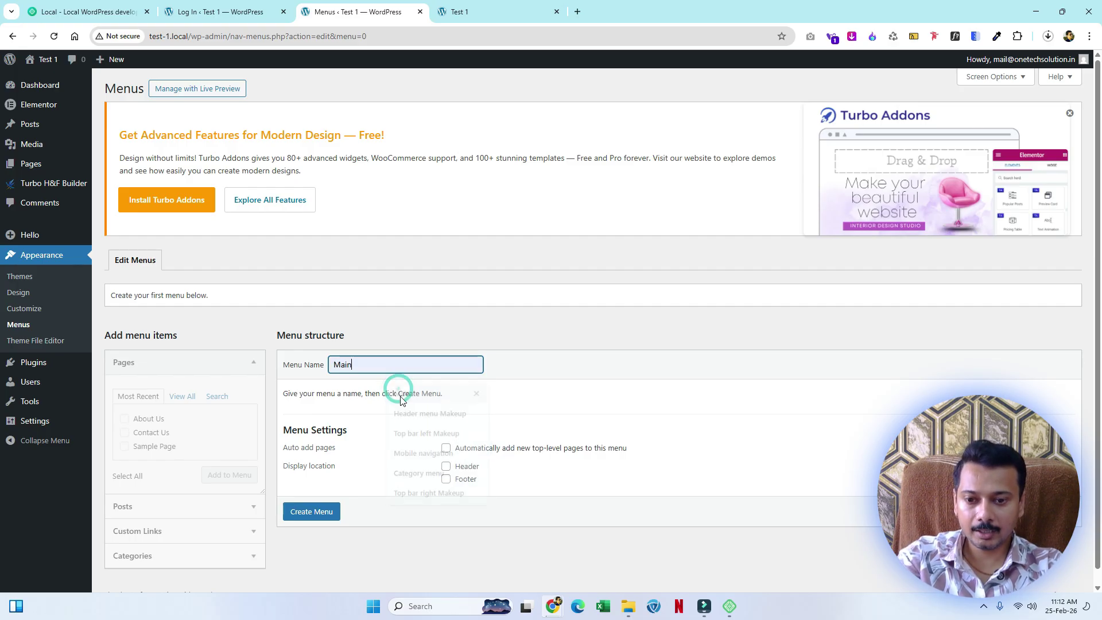
left_click(447, 467)
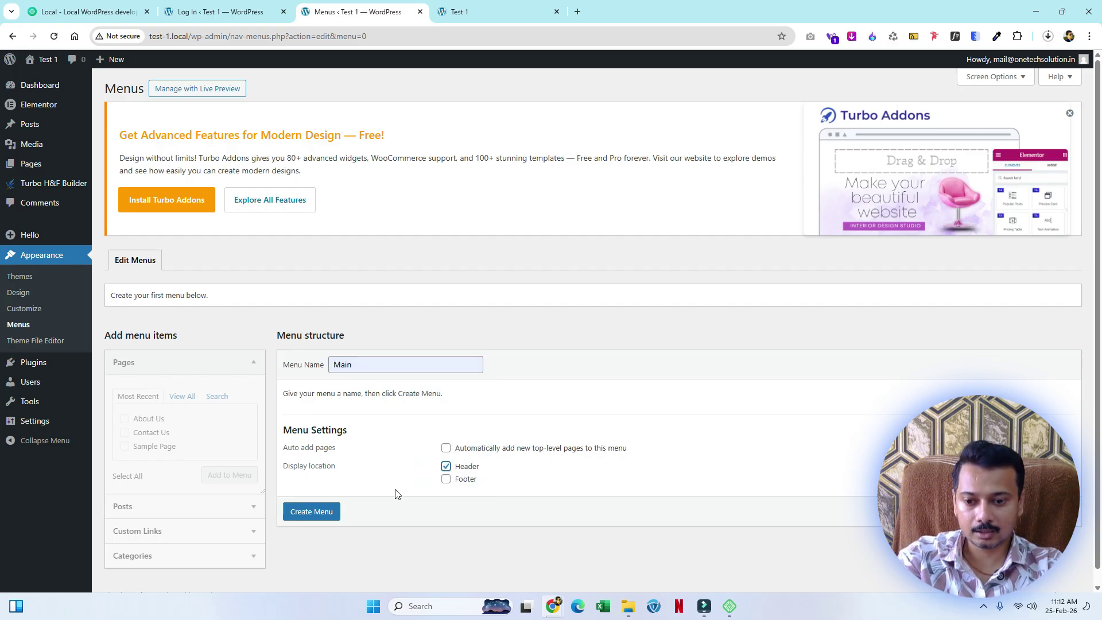
left_click(310, 512)
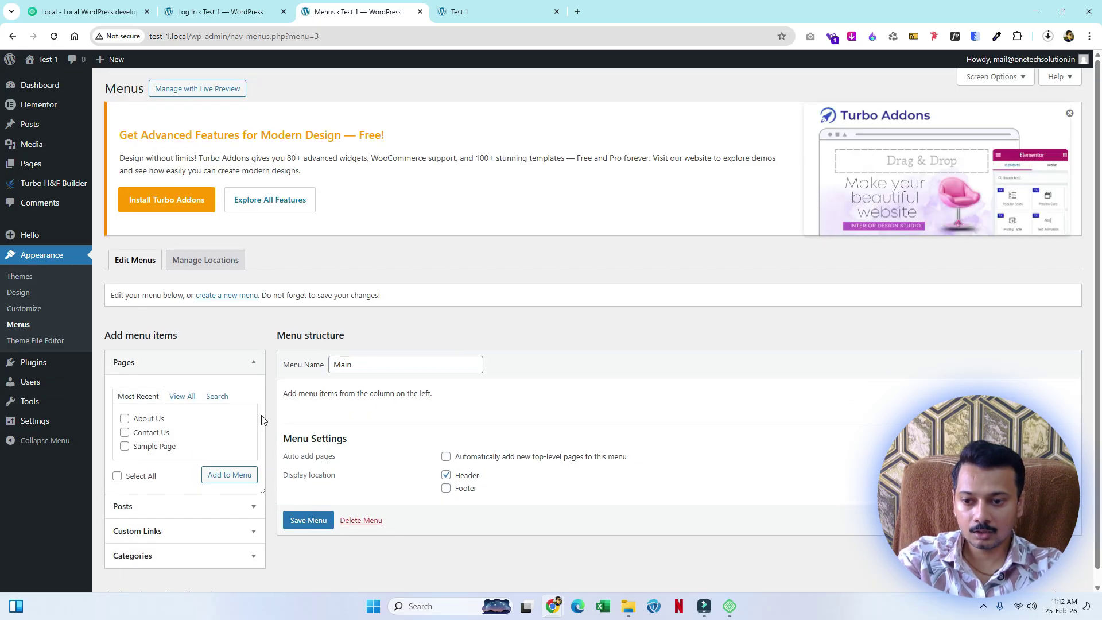
left_click(146, 363)
left_click(145, 363)
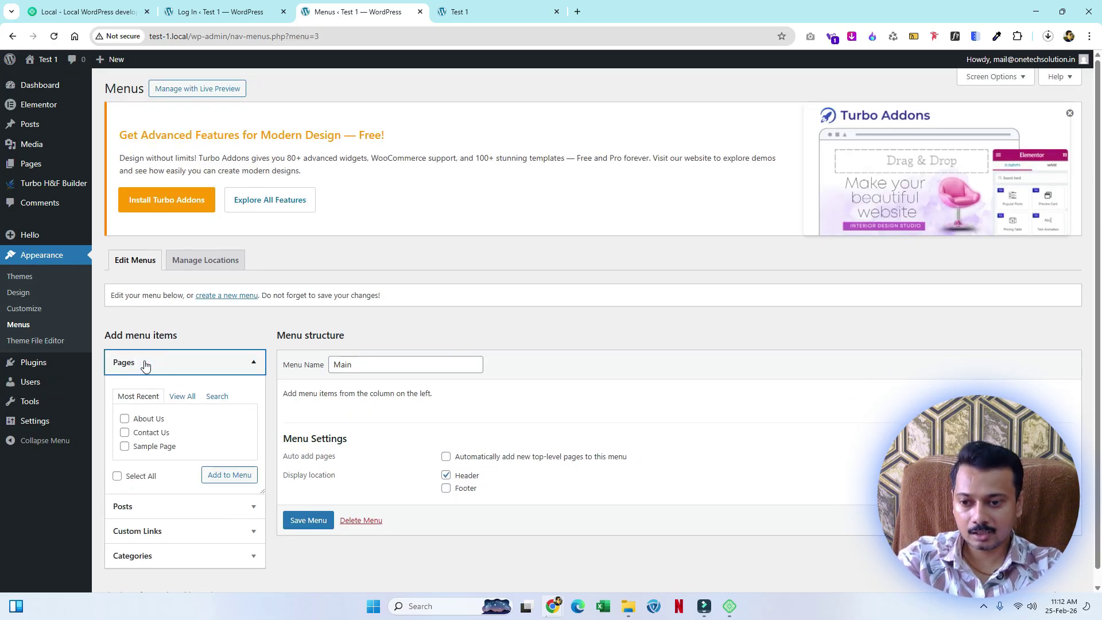
left_click(182, 534)
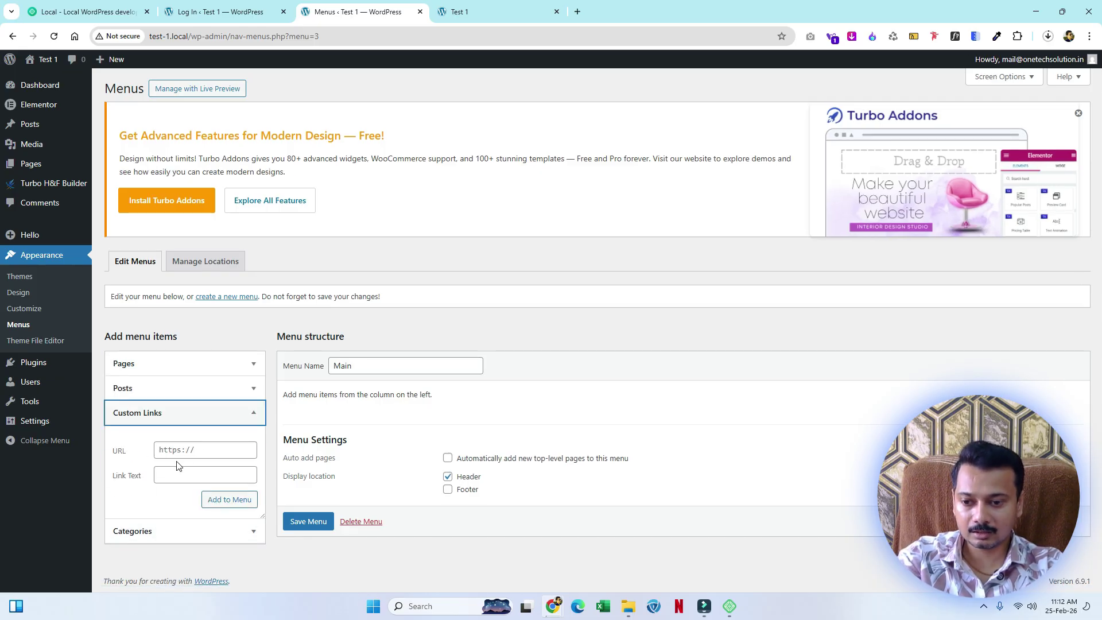
left_click(155, 388)
left_click(162, 367)
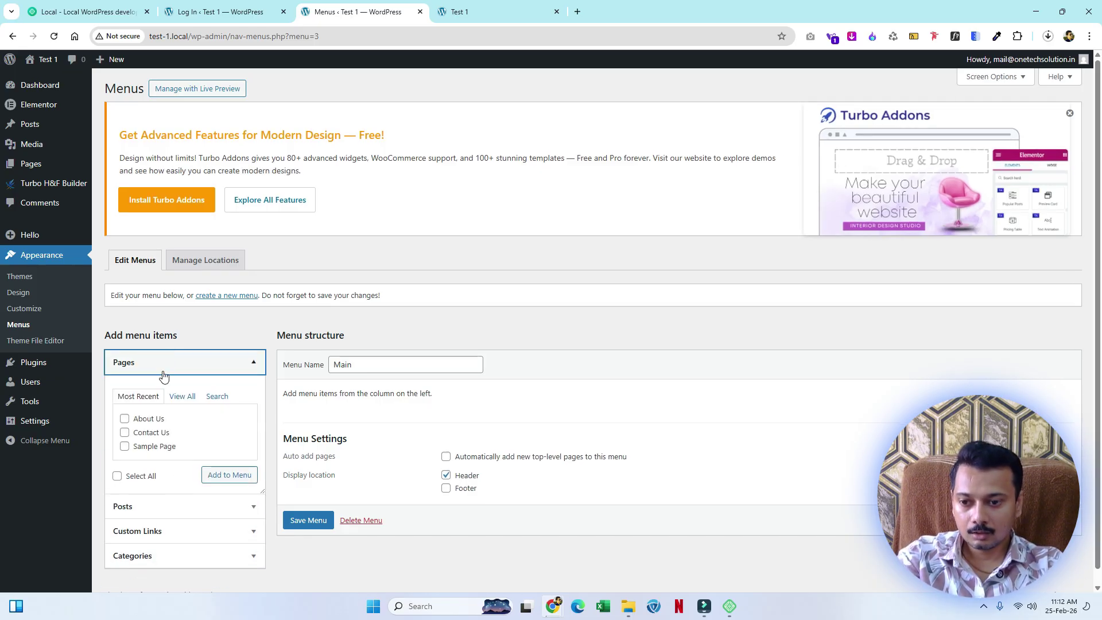
Add the Home, About Us and Contact Us pages to the Main menu.
left_click(183, 396)
left_click(125, 418)
left_click(125, 433)
left_click(126, 446)
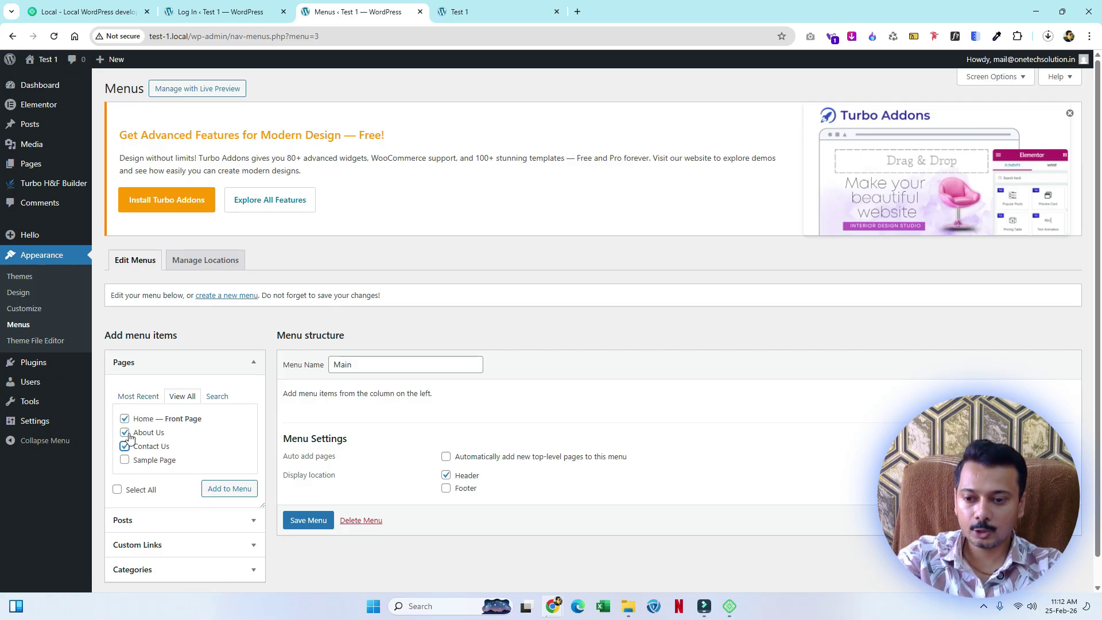
left_click(220, 490)
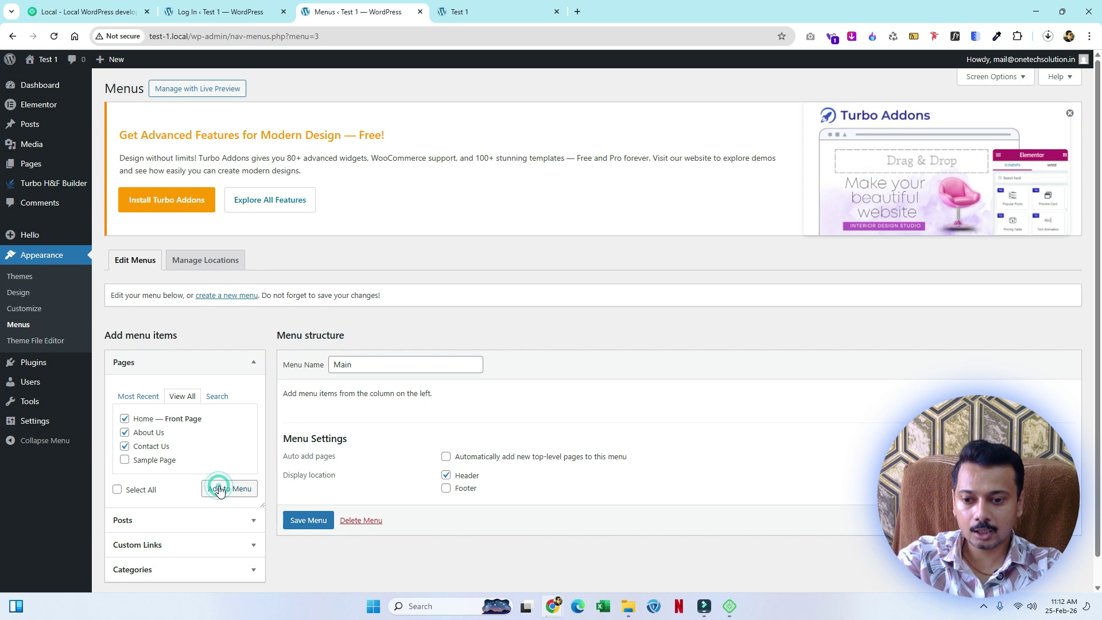
scroll(360, 448, "down", 1)
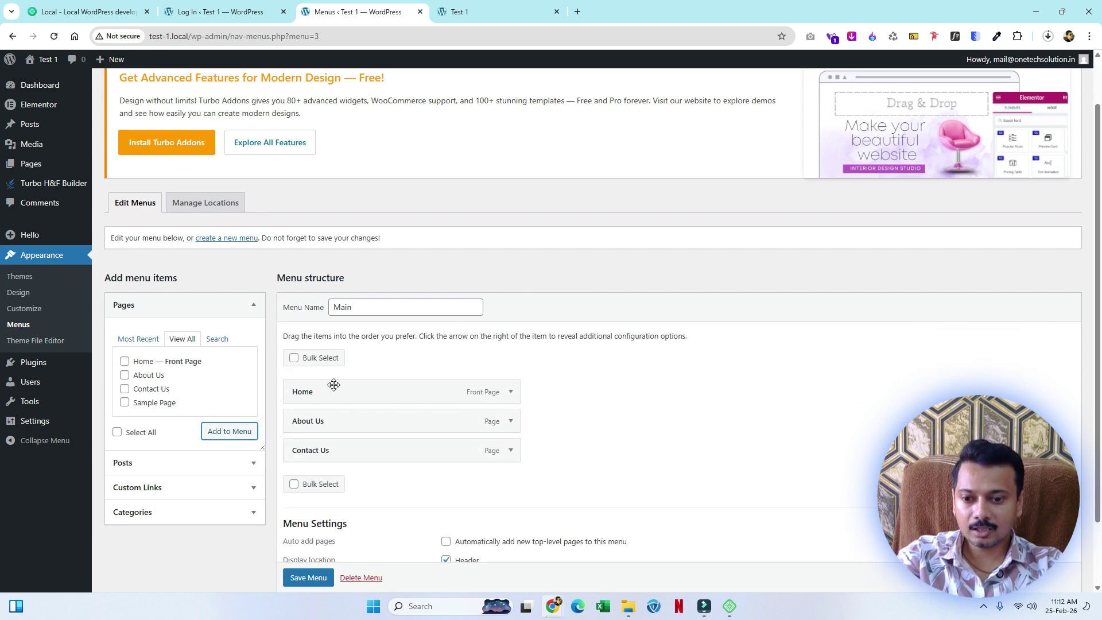
Save the Main menu and open the Main header template from the Header Templates list for editing with Elementor.
left_click(302, 577)
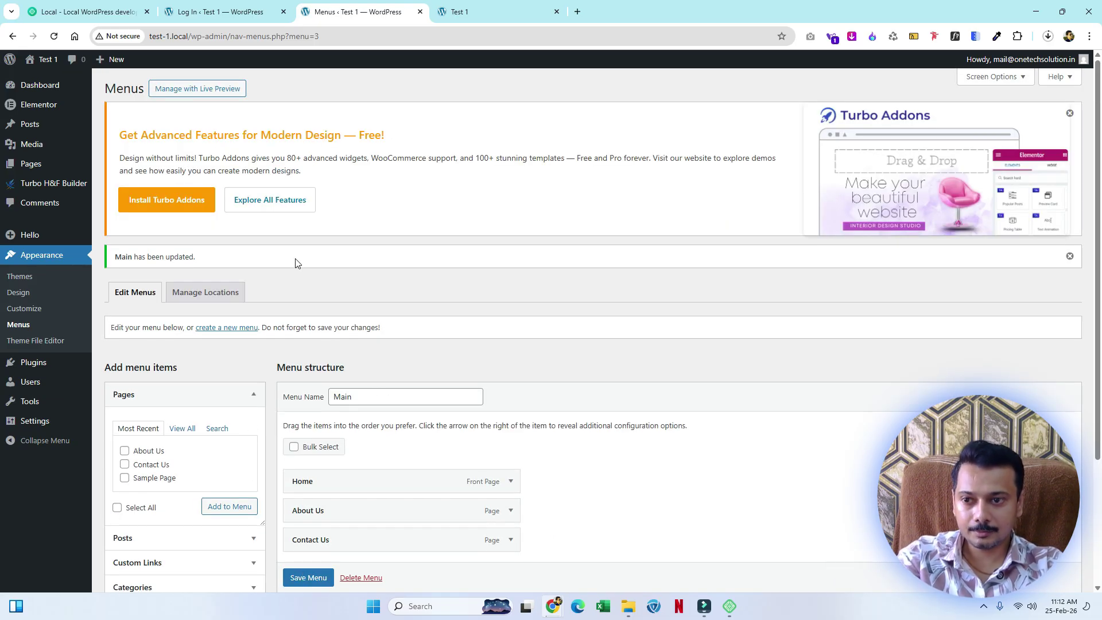
mouse_move(44, 180)
left_click(138, 188)
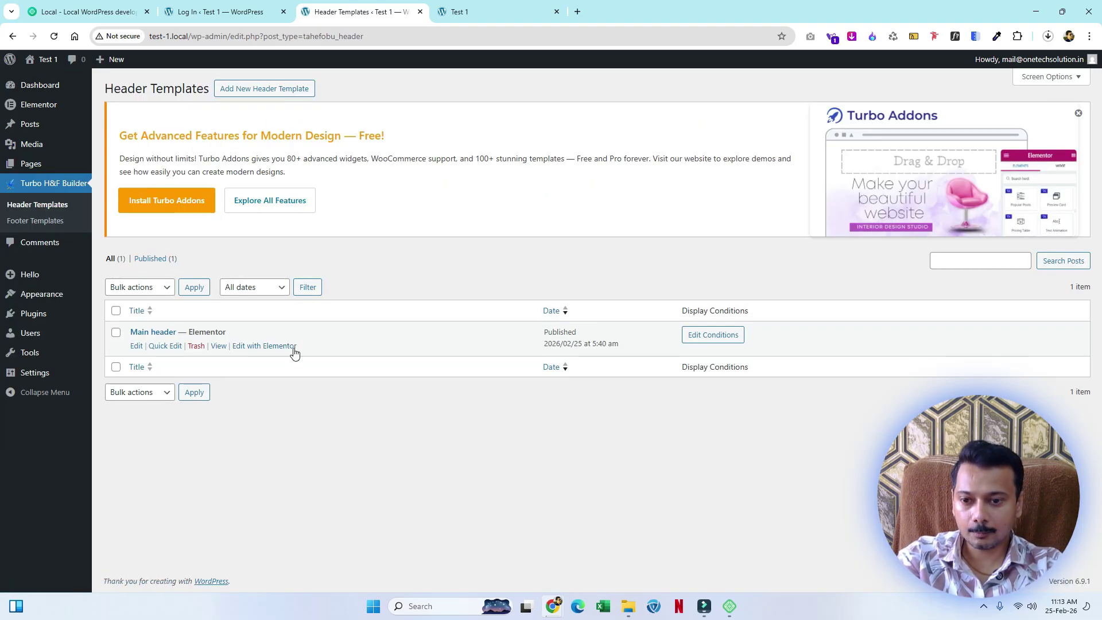
left_click(266, 347)
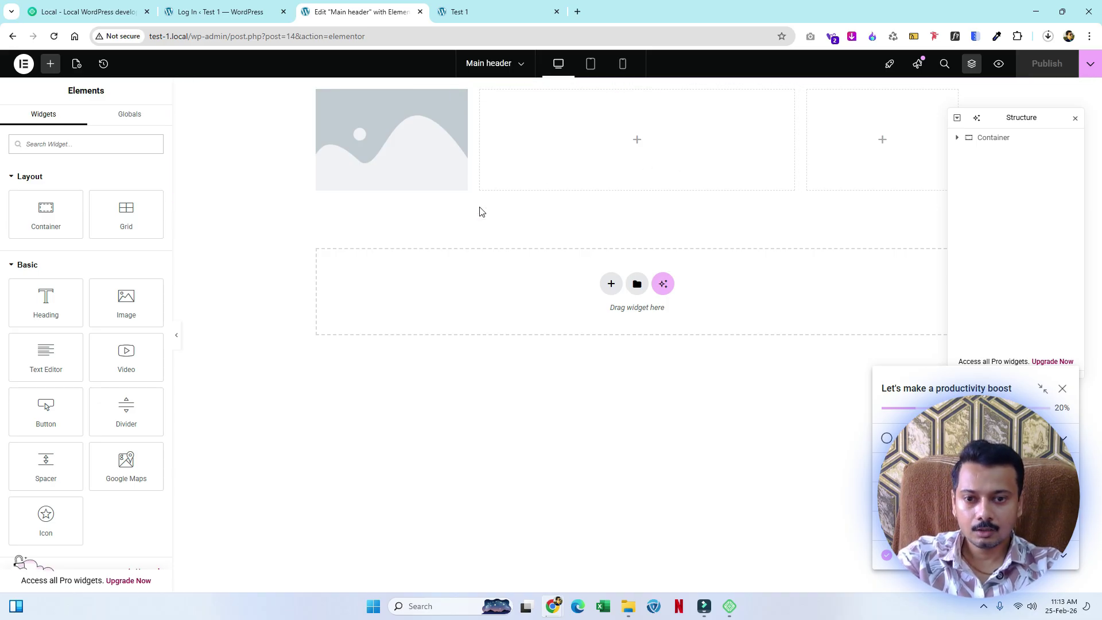
Add the H&F Menu widget to the header's middle column, using the Main menu with centre alignment.
left_click(56, 144)
type("menu")
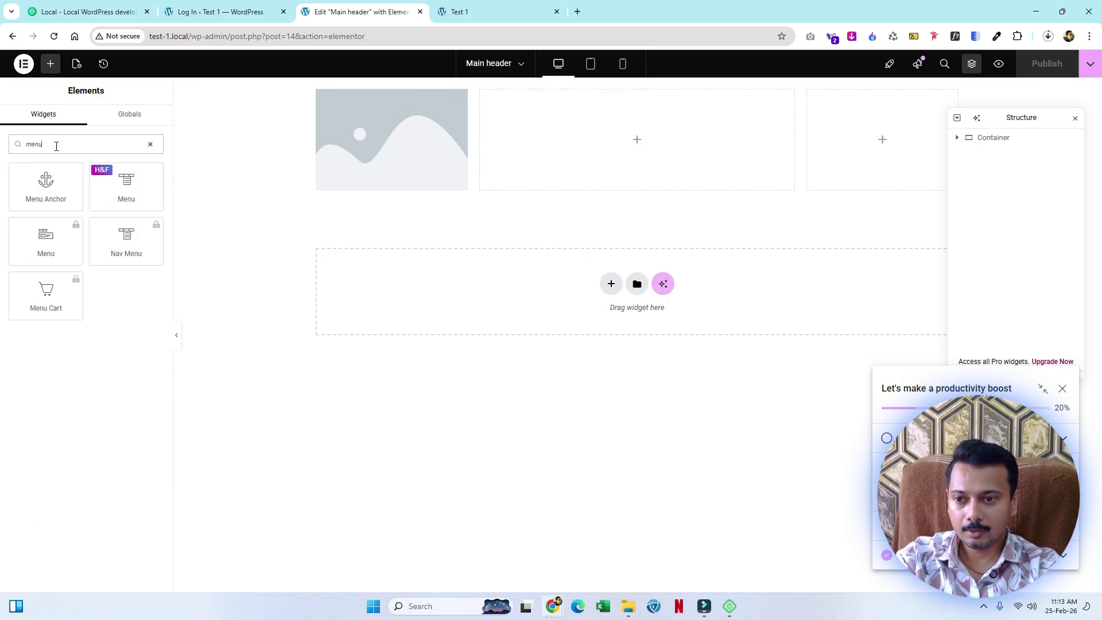
left_click_drag(126, 183, 676, 148)
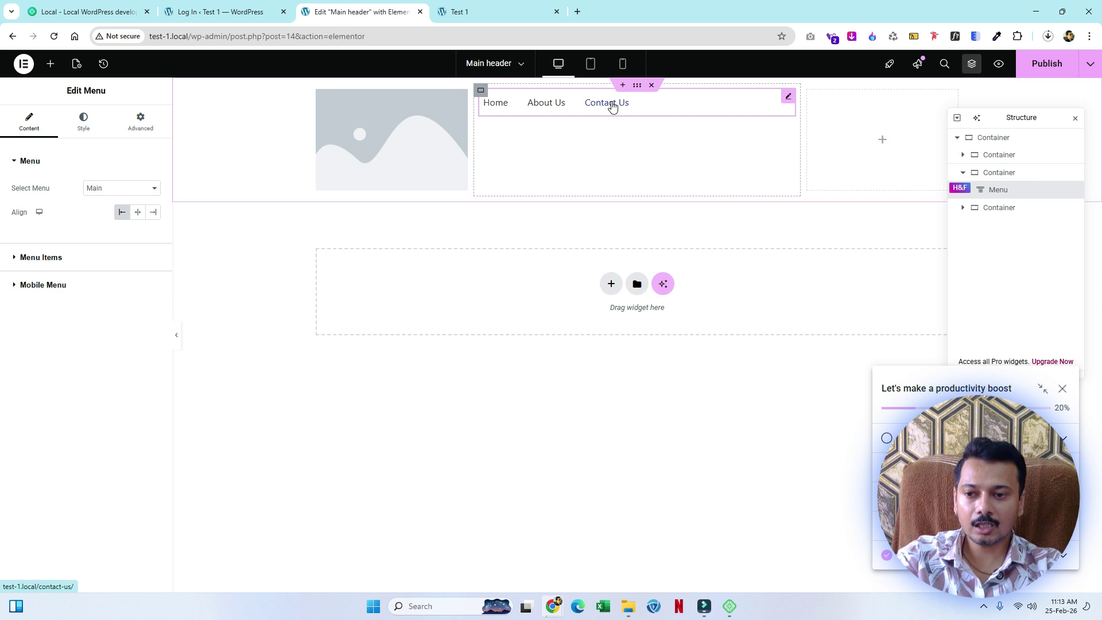
left_click(122, 187)
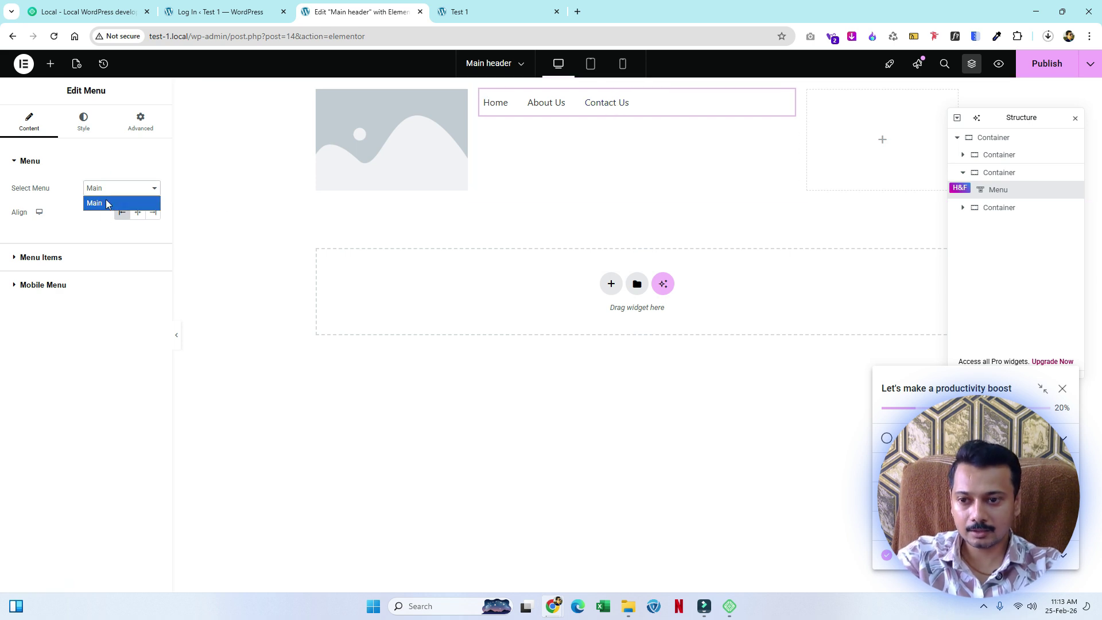
left_click(120, 189)
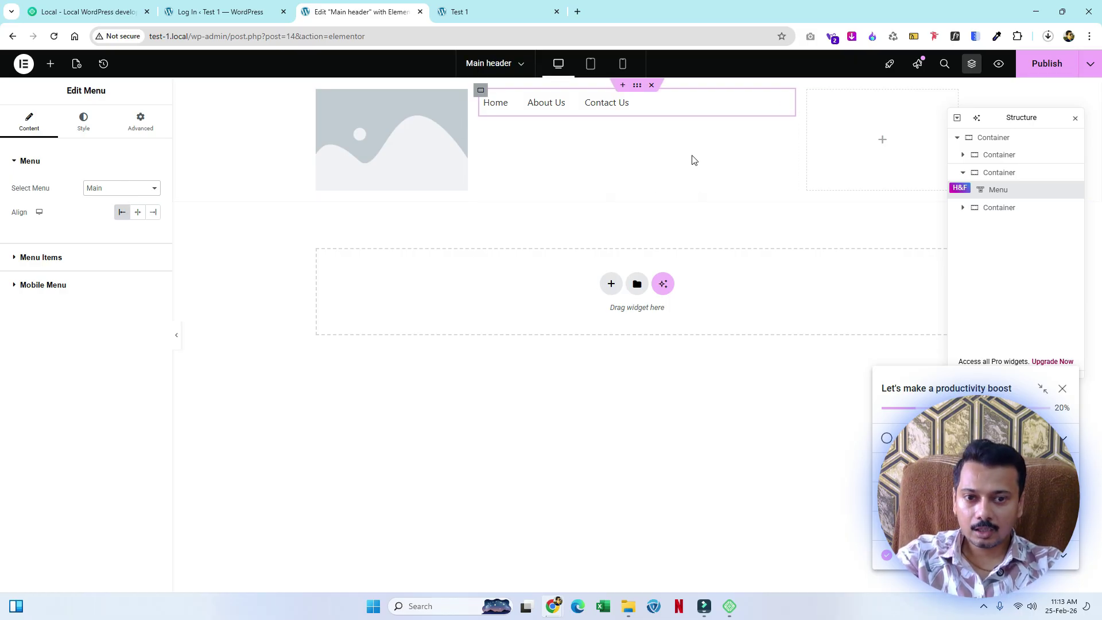
left_click(138, 213)
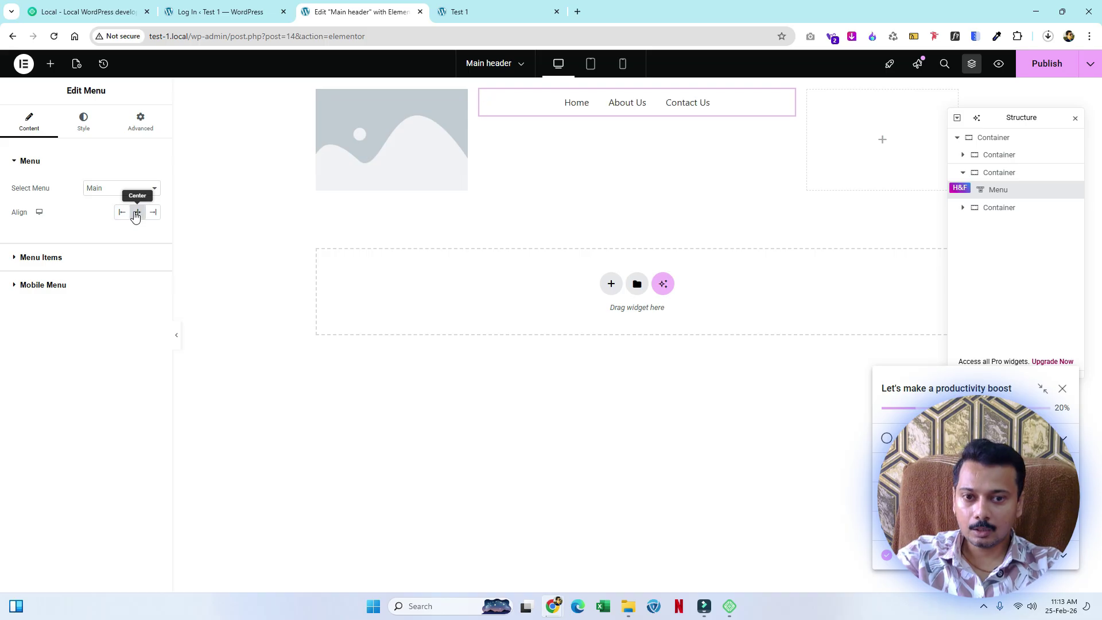
Enlarge the menu items' text by increasing the font size in the Menu widget's typography settings.
left_click(84, 121)
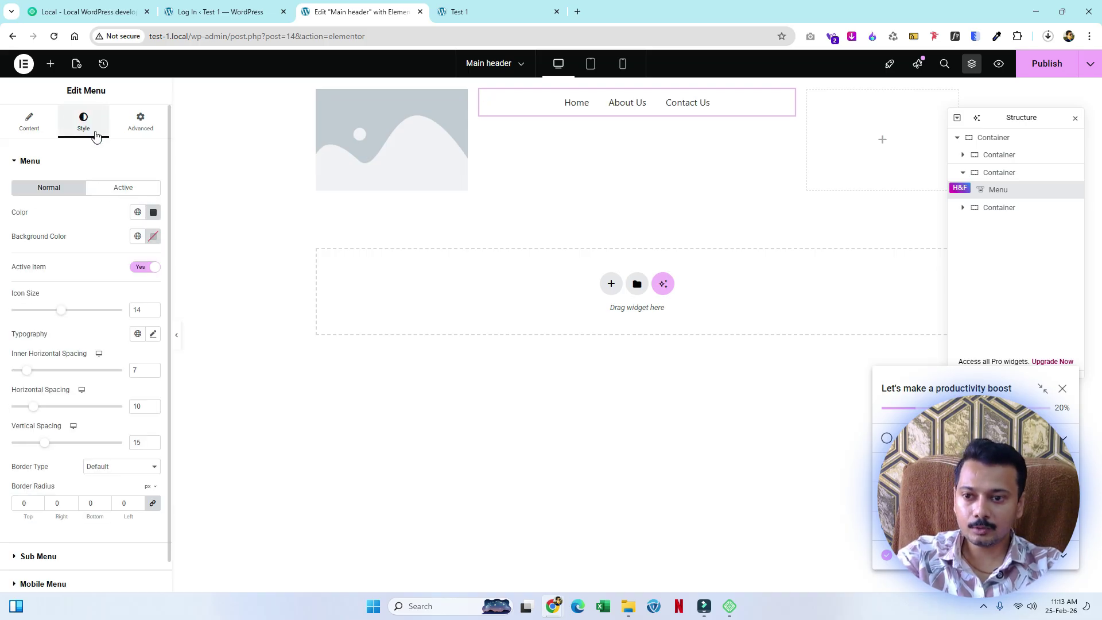
left_click(151, 213)
left_click(89, 212)
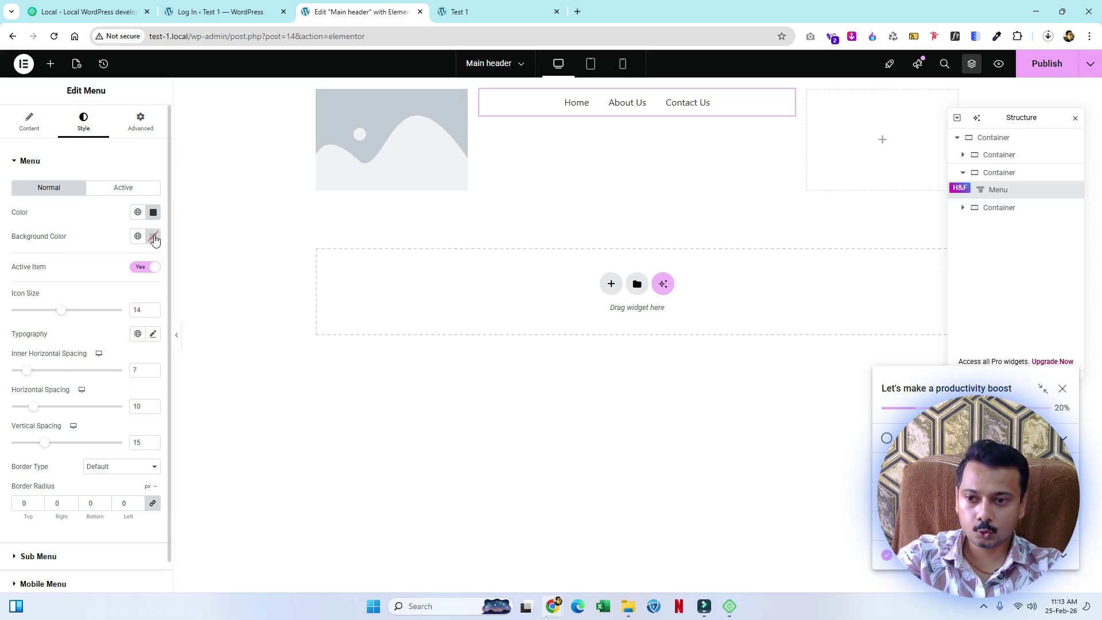
left_click(151, 335)
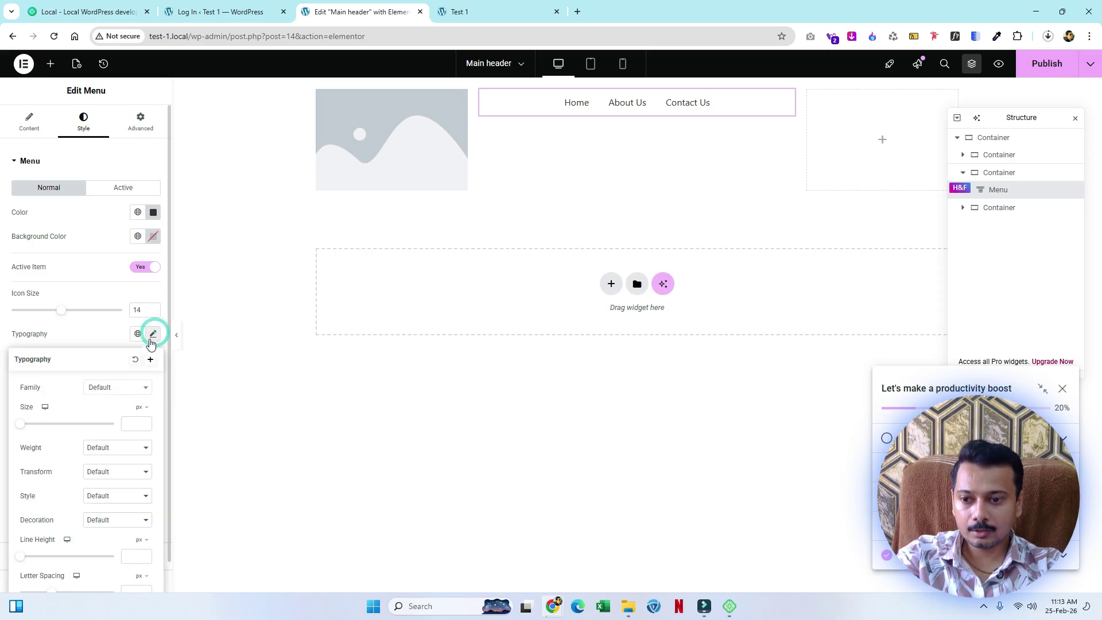
left_click(115, 389)
left_click(116, 389)
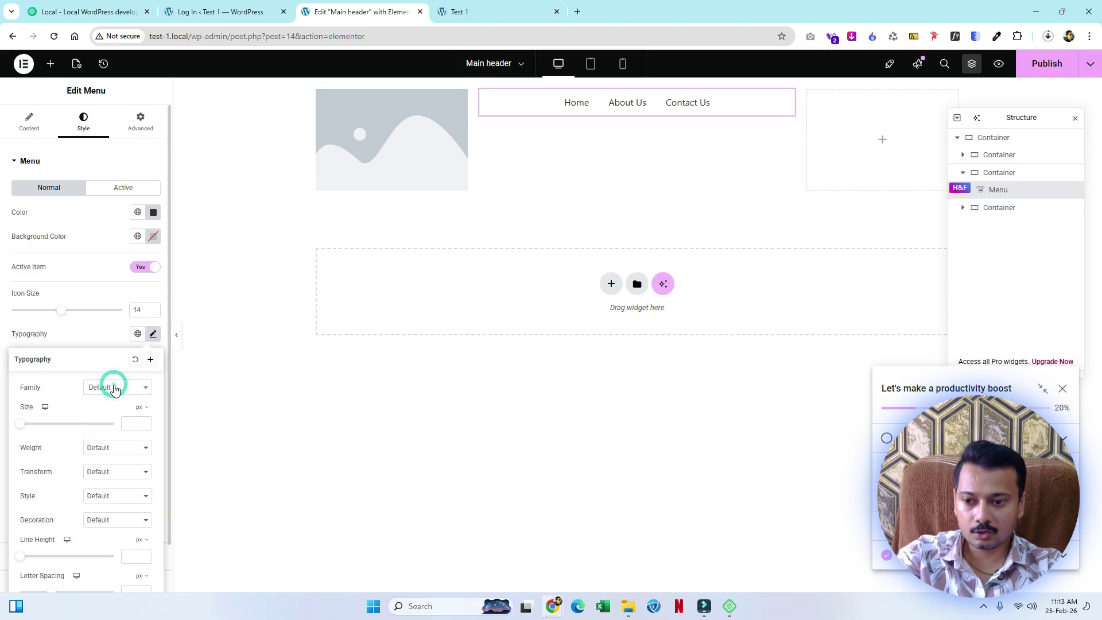
mouse_move(20, 424)
left_mouse_down()
mouse_move(41, 427)
mouse_move(31, 429)
left_mouse_up()
left_click(39, 121)
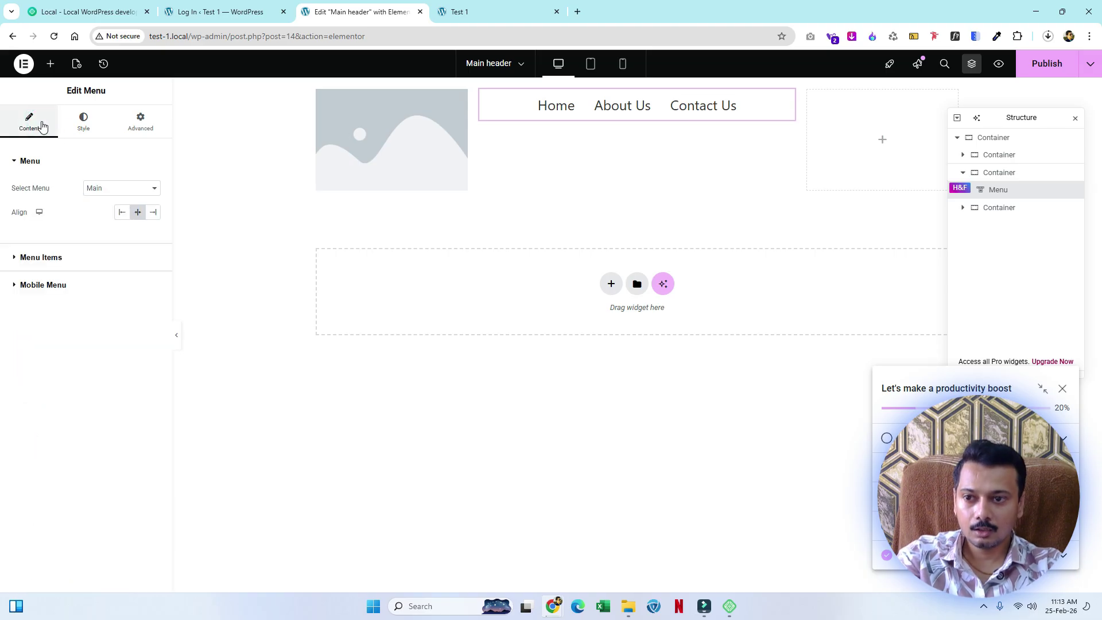
Add a standard Button widget to the empty third column of the header.
left_click(49, 64)
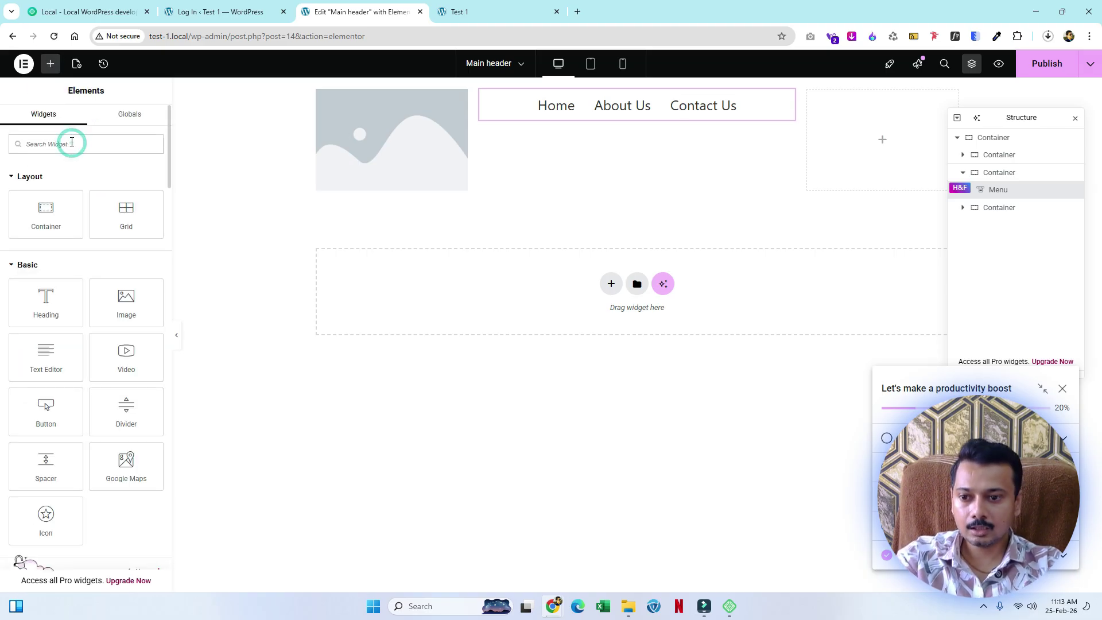
type("but")
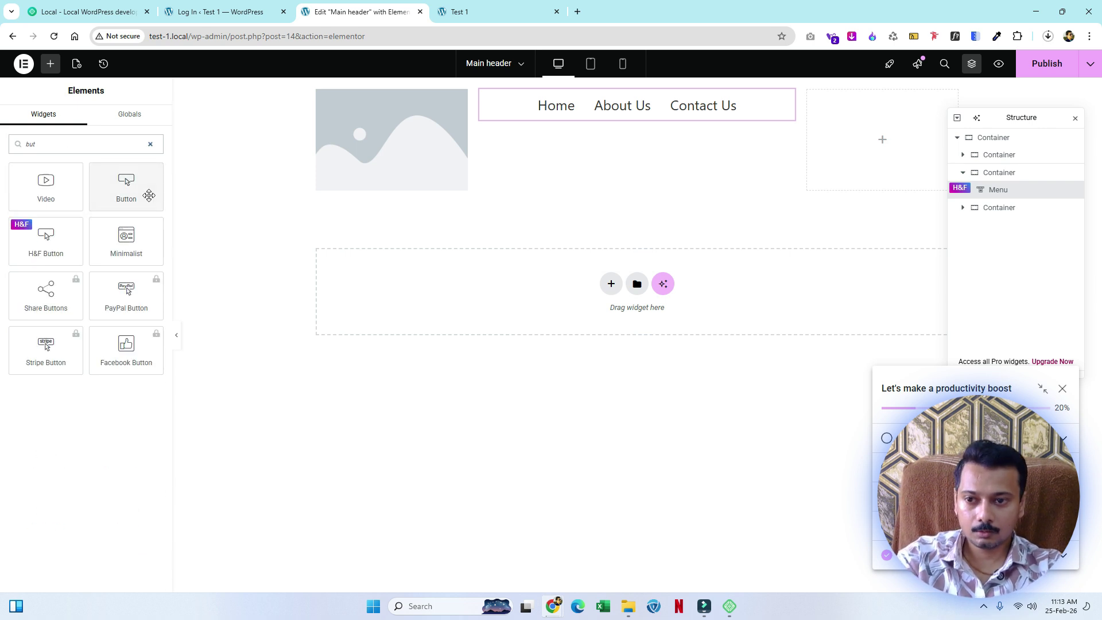
left_click_drag(141, 191, 909, 159)
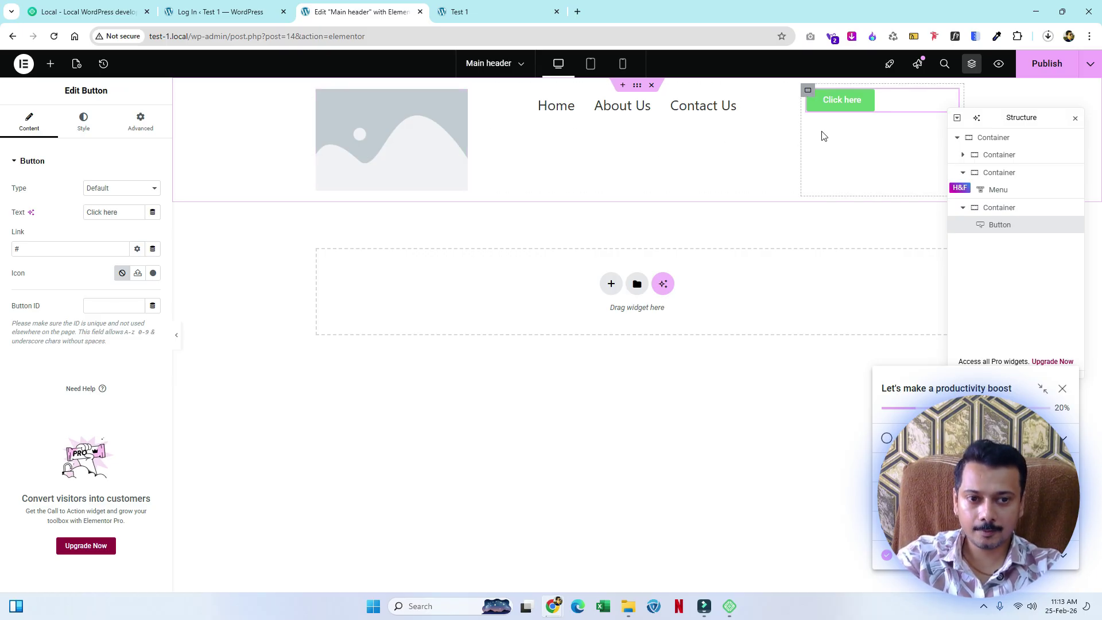
Set the width of the header's logo placeholder image to 37%.
left_click(343, 112)
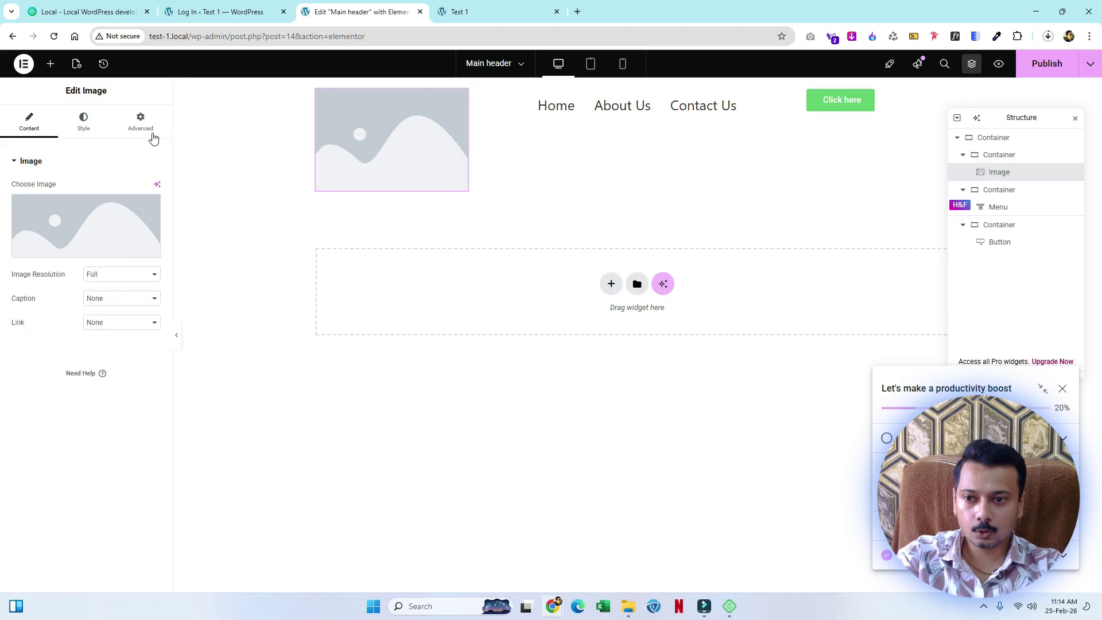
left_click(83, 122)
left_click_drag(12, 225, 55, 232)
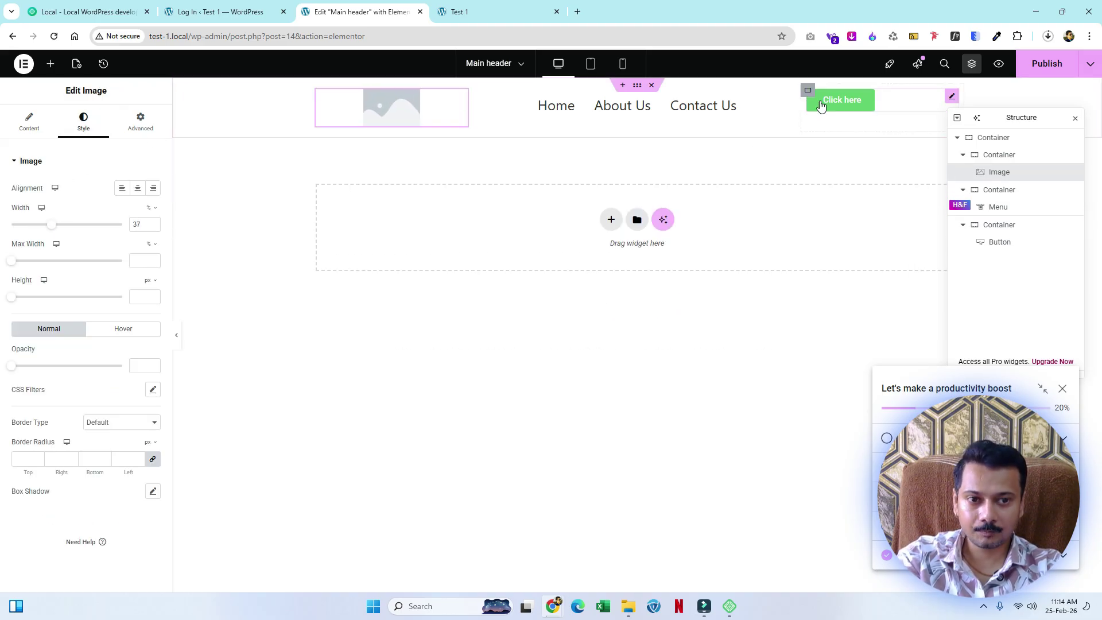
Align the header's Click here button to the right of its column.
left_click(812, 98)
left_click(83, 119)
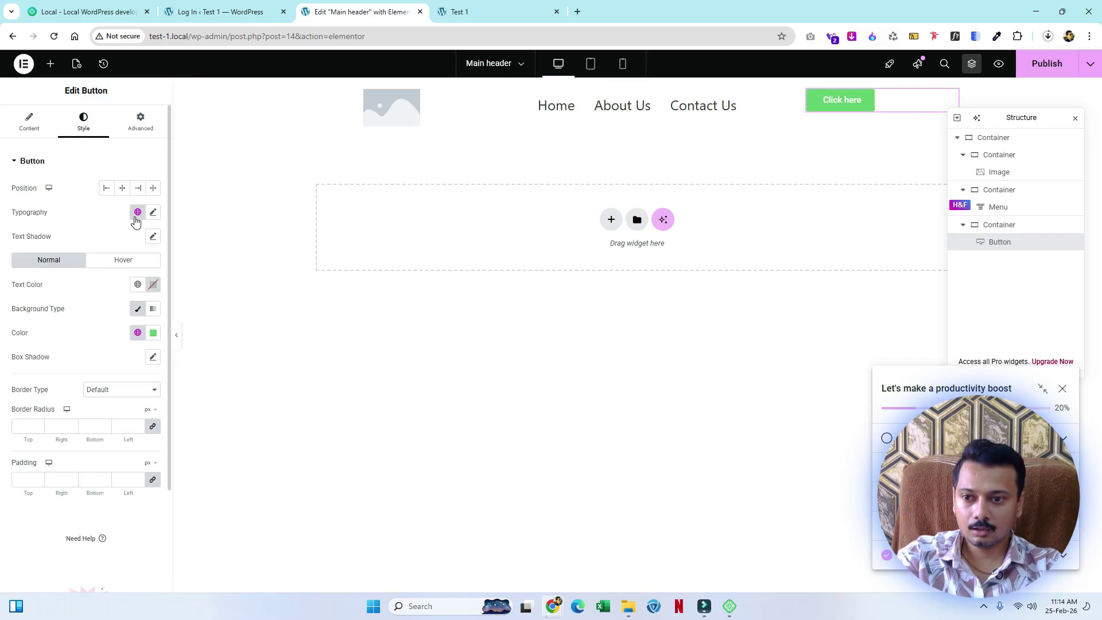
left_click(137, 188)
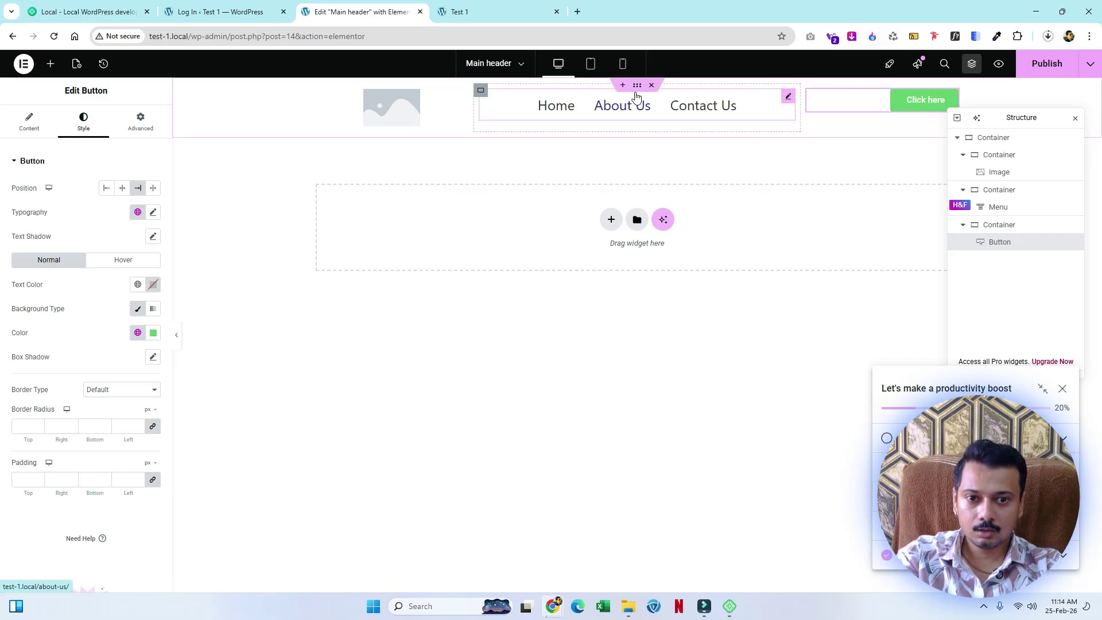
Give the header's outer container a classic background in light grey.
left_click(637, 85)
left_click(82, 121)
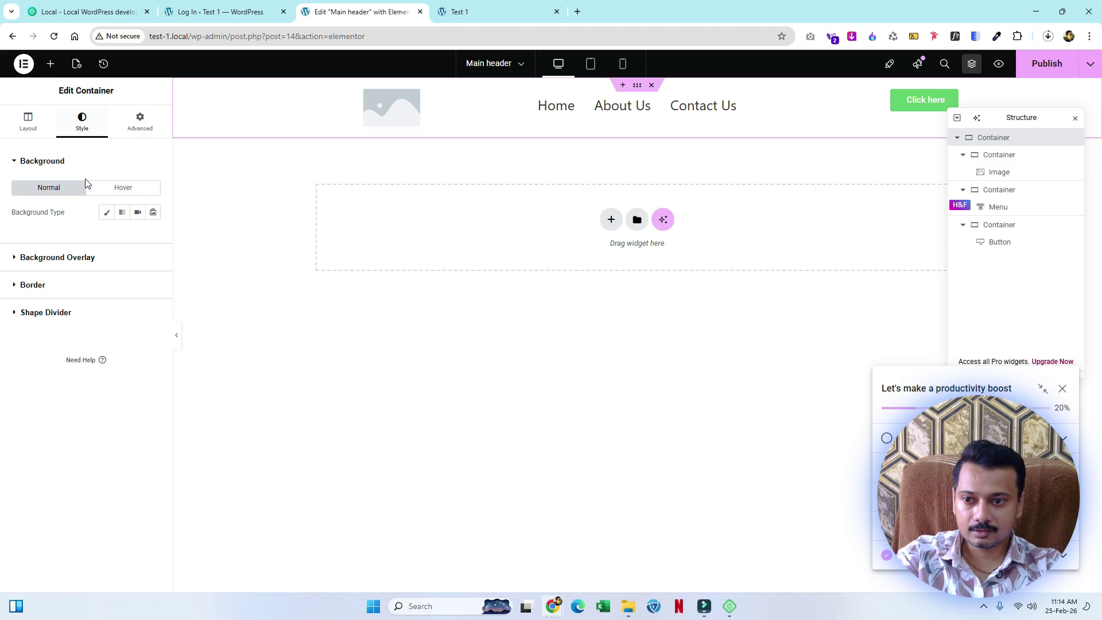
left_click(106, 212)
left_click(152, 236)
left_click_drag(100, 301, 79, 288)
left_click(68, 246)
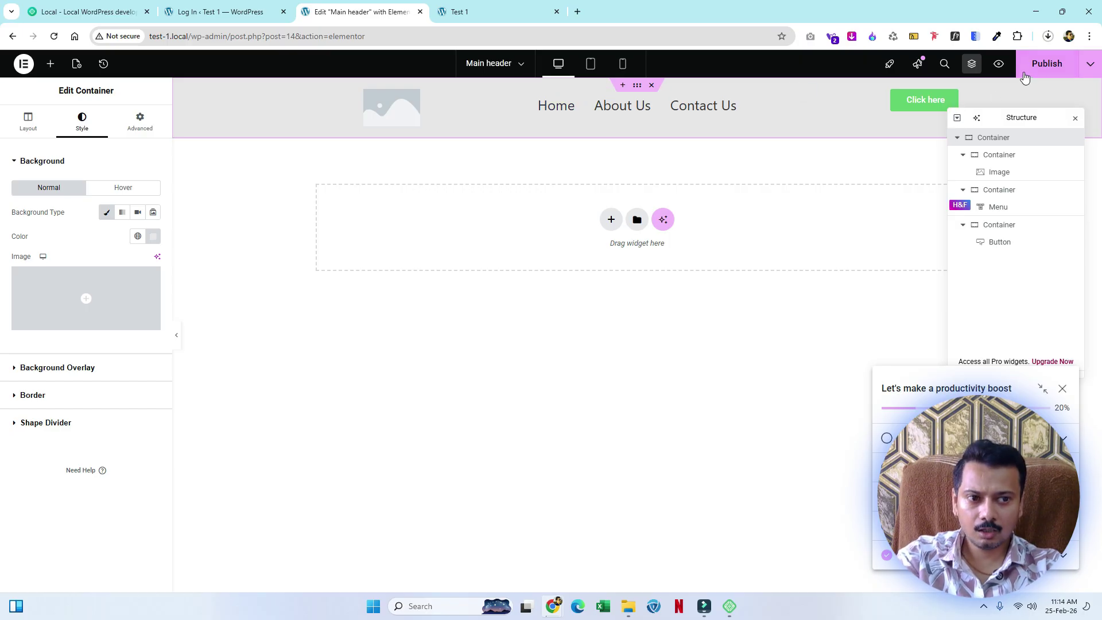
Publish the Main header changes and exit Elementor back to the Header Templates list.
left_click(1046, 65)
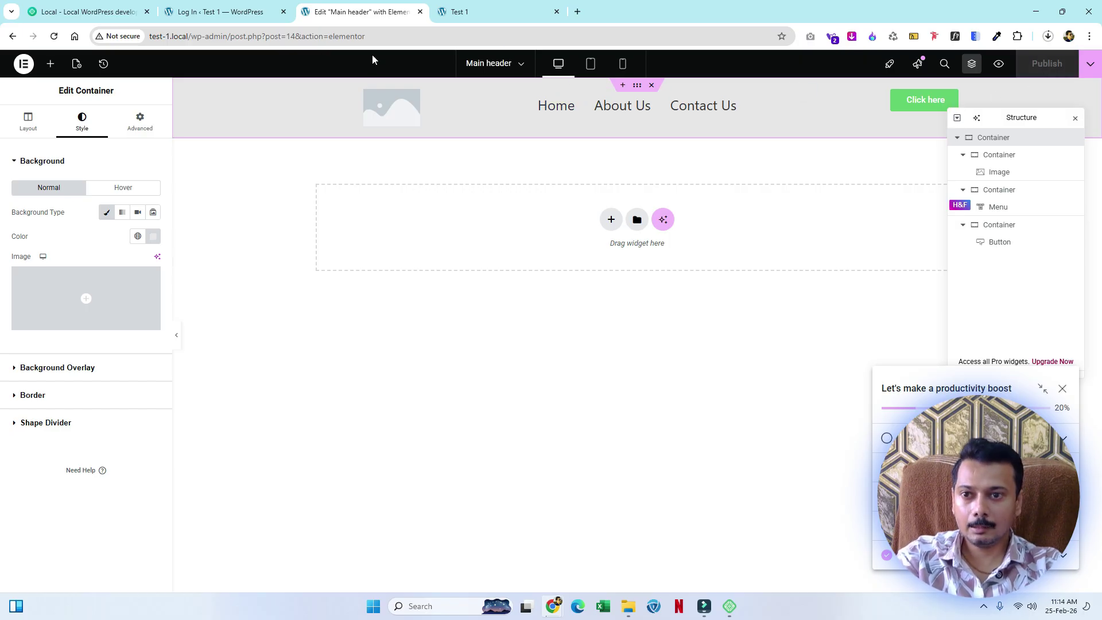
left_click(23, 64)
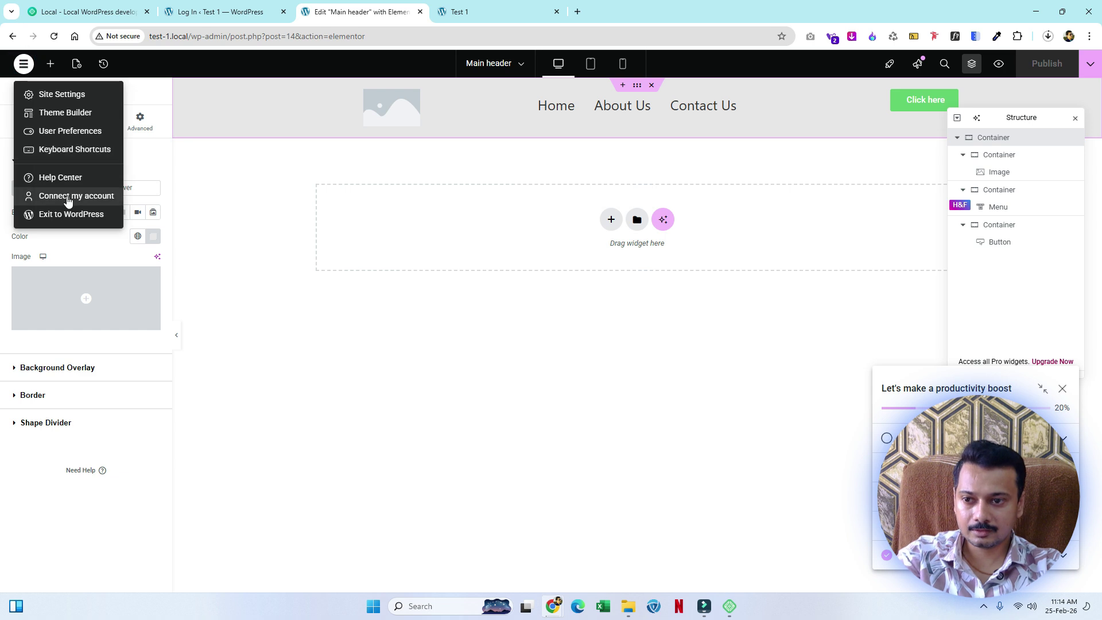
left_click(69, 214)
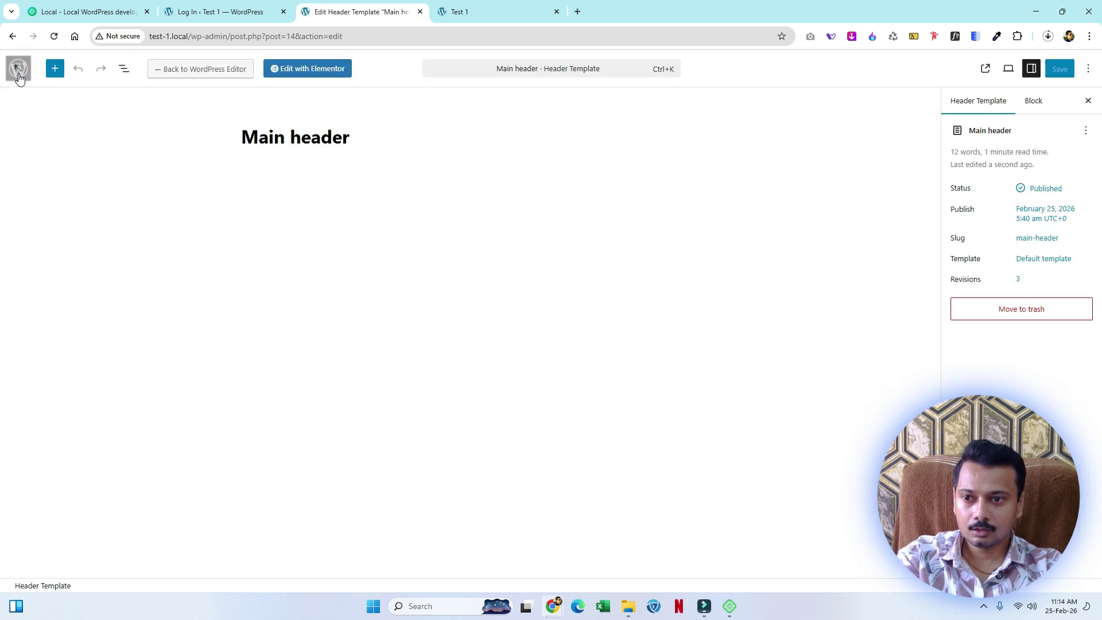
left_click(18, 71)
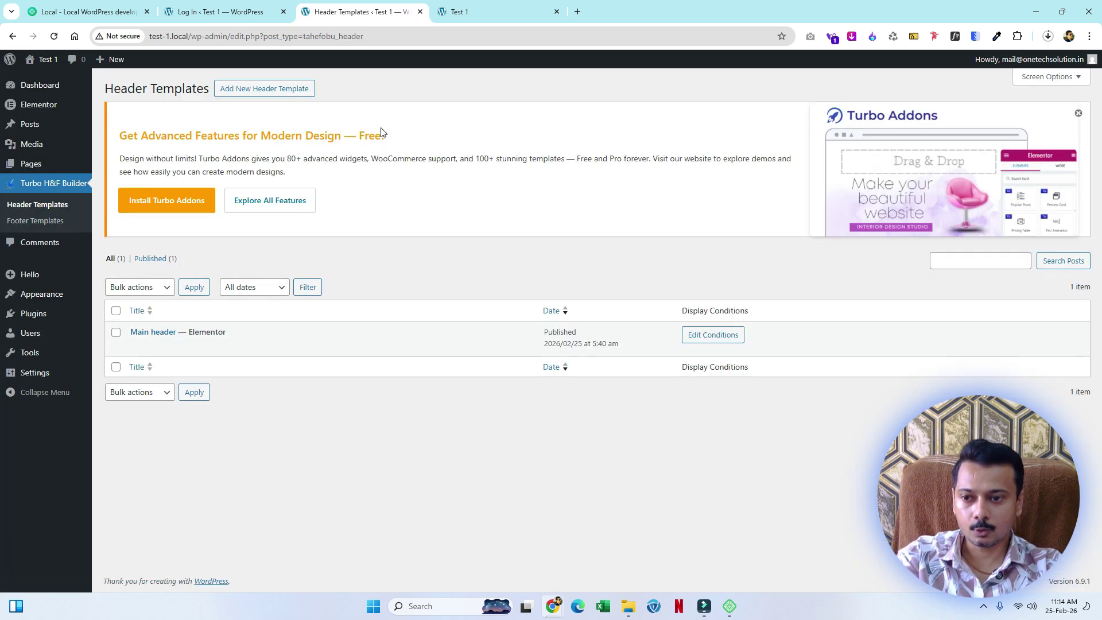
Open the Home page from the Pages list for editing with Elementor.
left_click(152, 166)
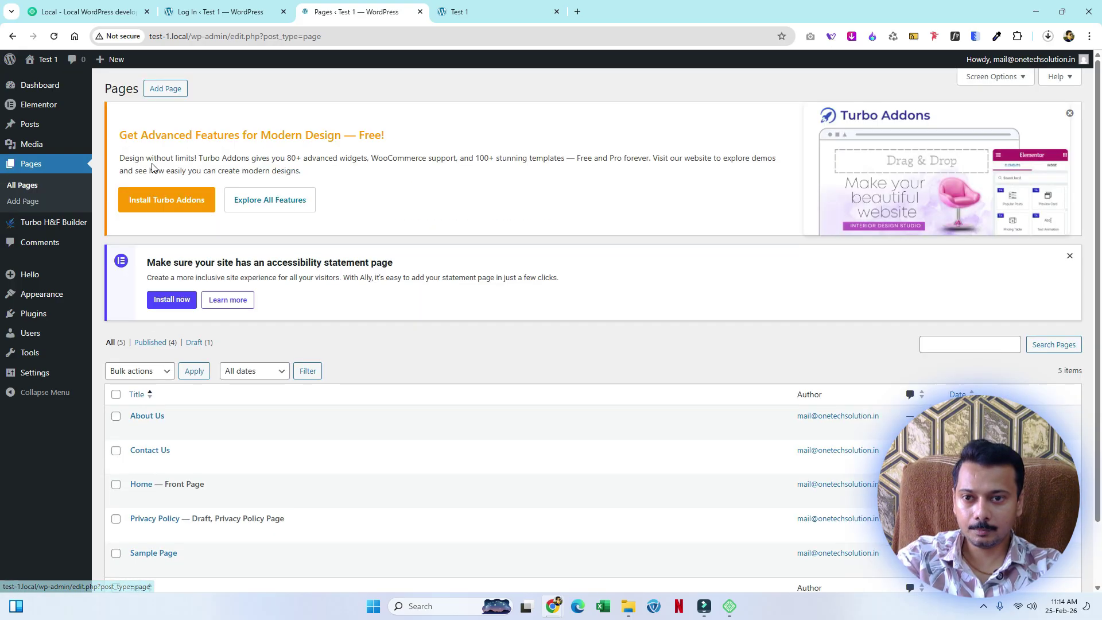
scroll(158, 409, "down", 2)
left_click(137, 427)
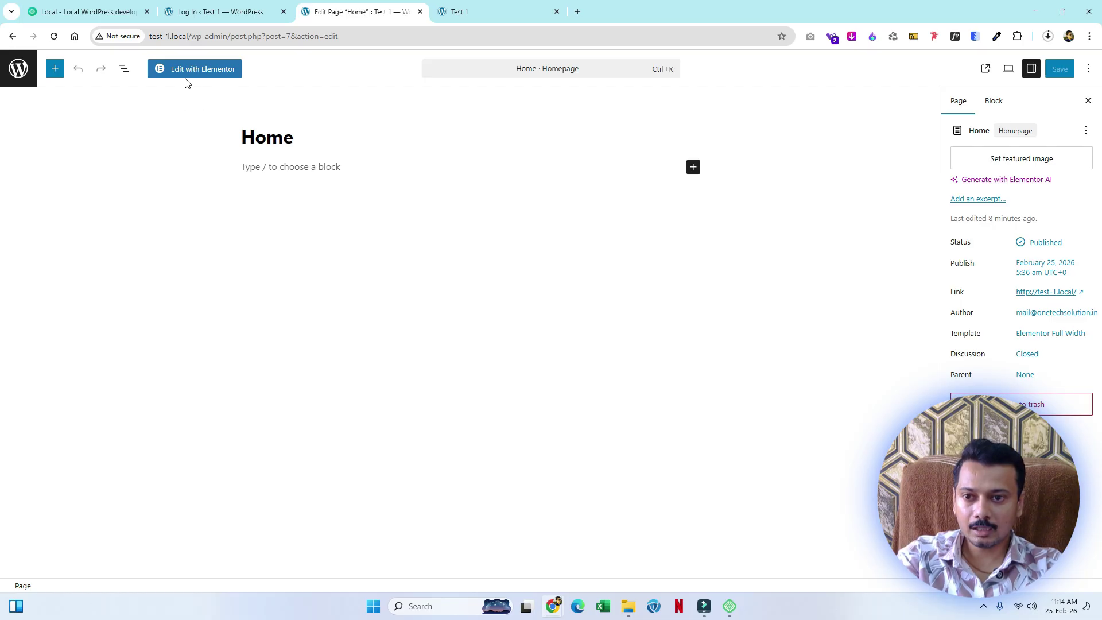
left_click(210, 71)
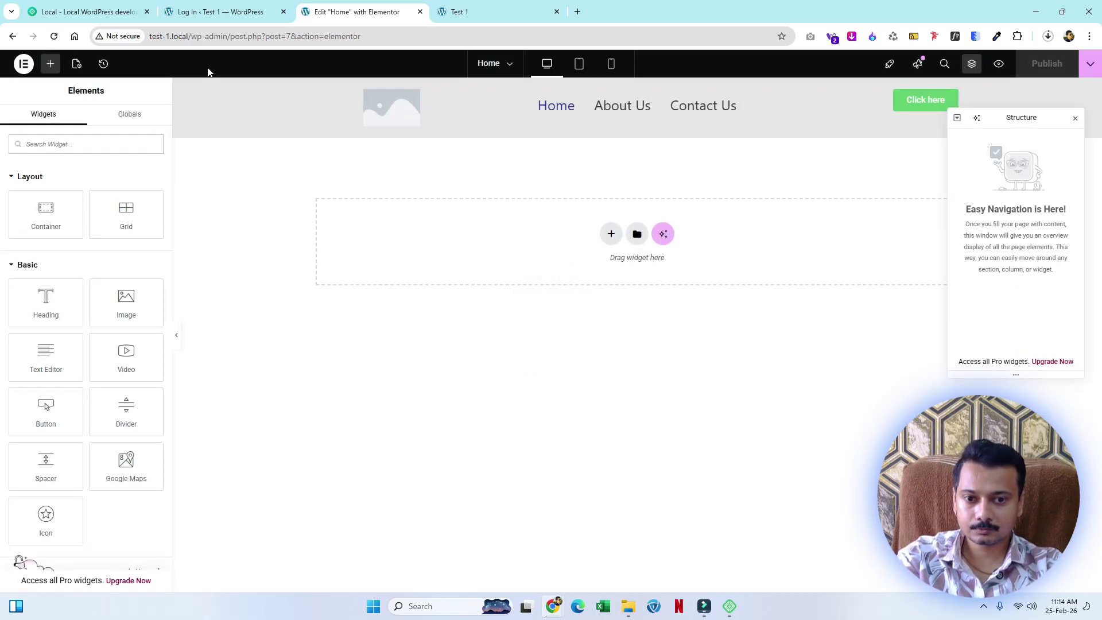
Add a Flexbox container with two equal columns to the Home page.
left_click(608, 233)
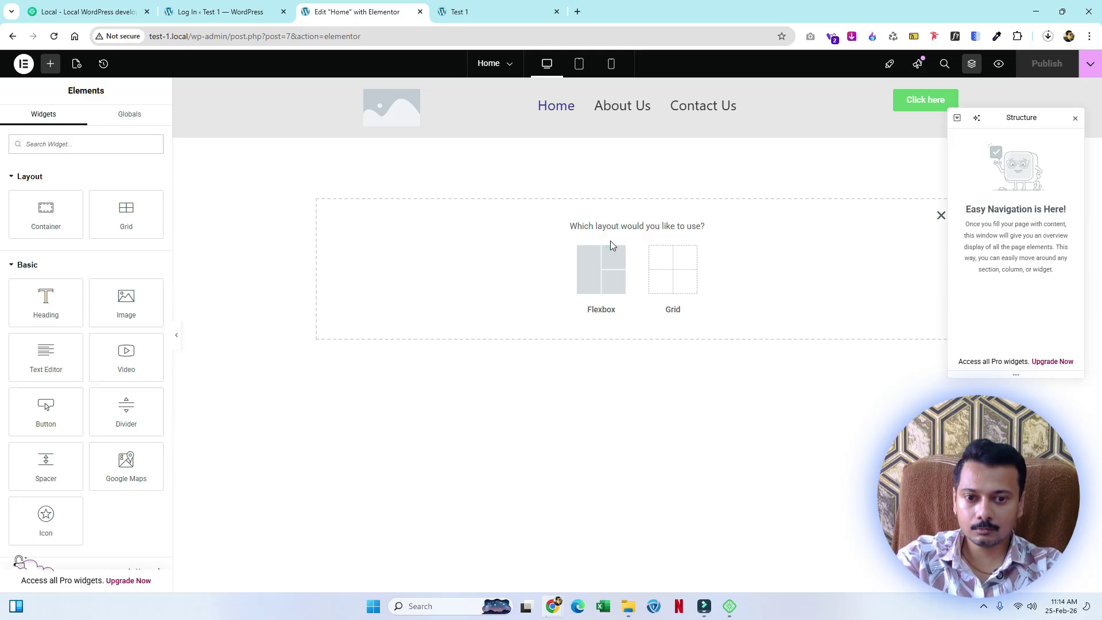
left_click(595, 281)
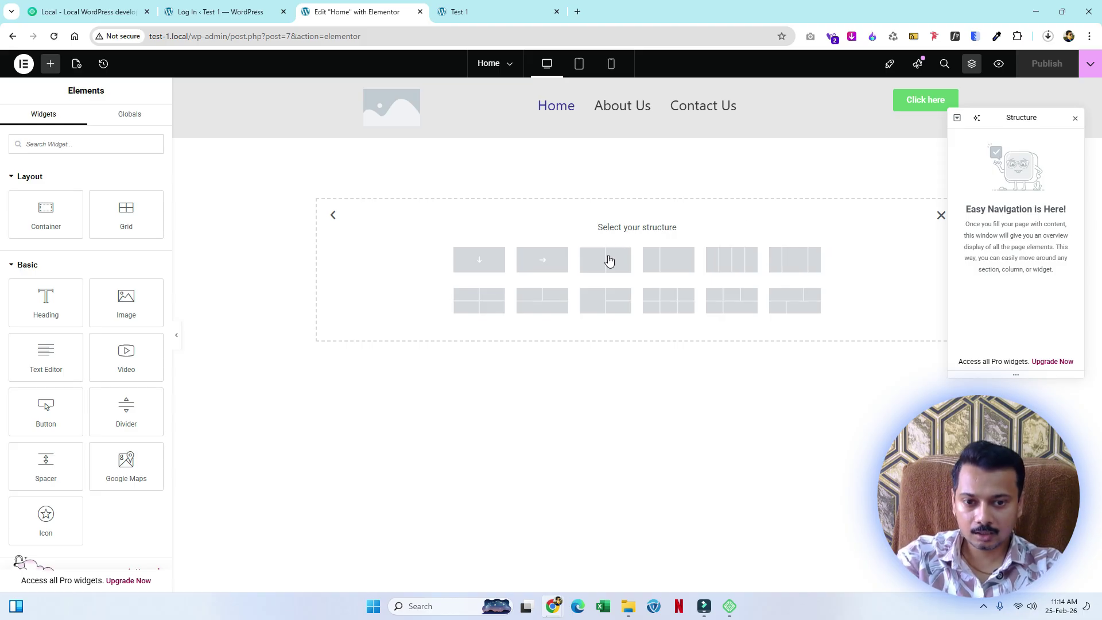
left_click(610, 262)
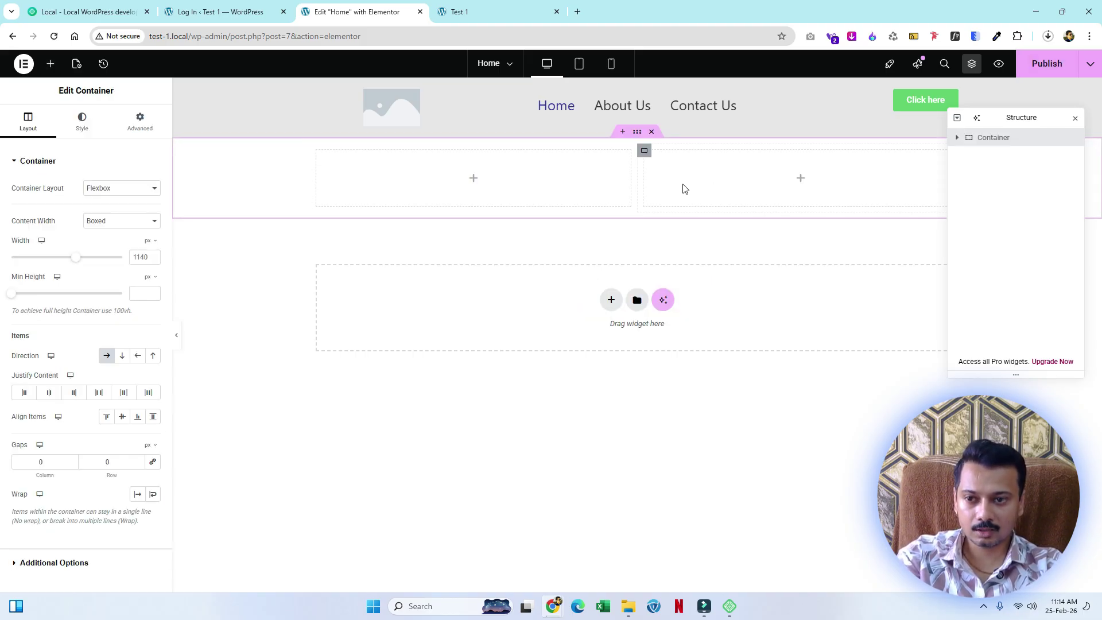
Place an Image widget in the container's left column and Heading and Text Editor widgets in its right column.
left_click(50, 64)
left_click_drag(130, 295, 367, 184)
left_click(51, 64)
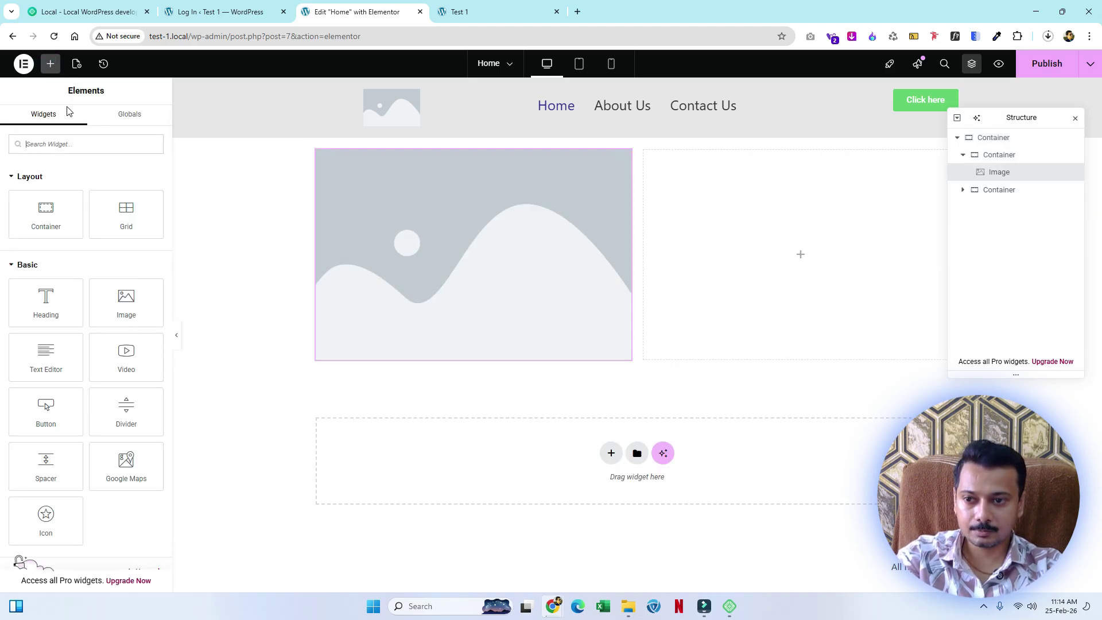
left_click_drag(45, 302, 717, 240)
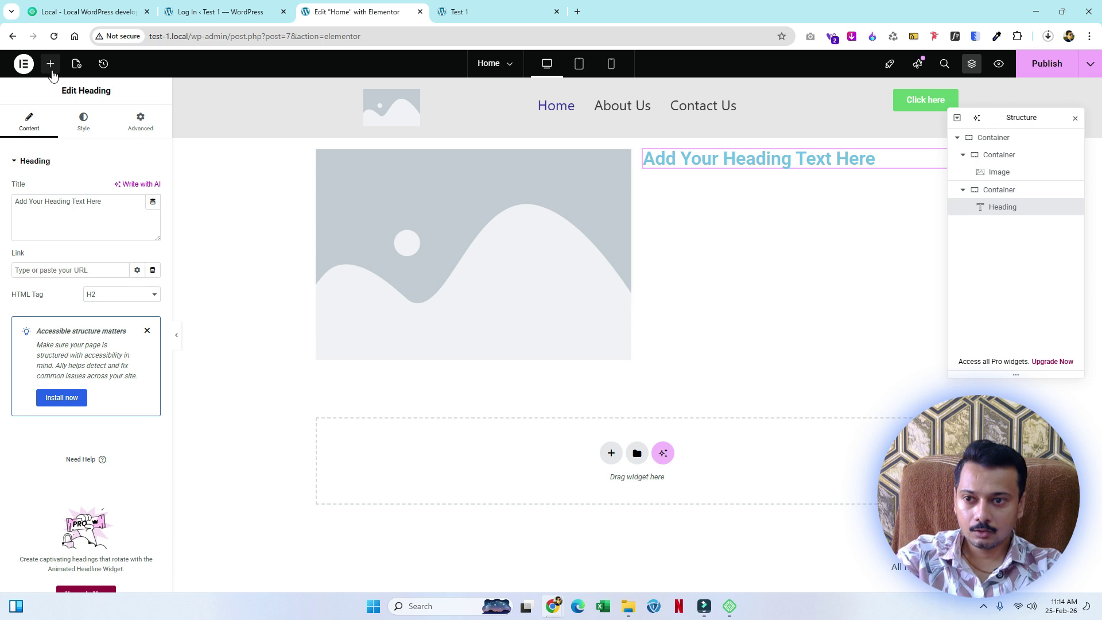
left_click(50, 65)
left_click_drag(44, 352, 728, 173)
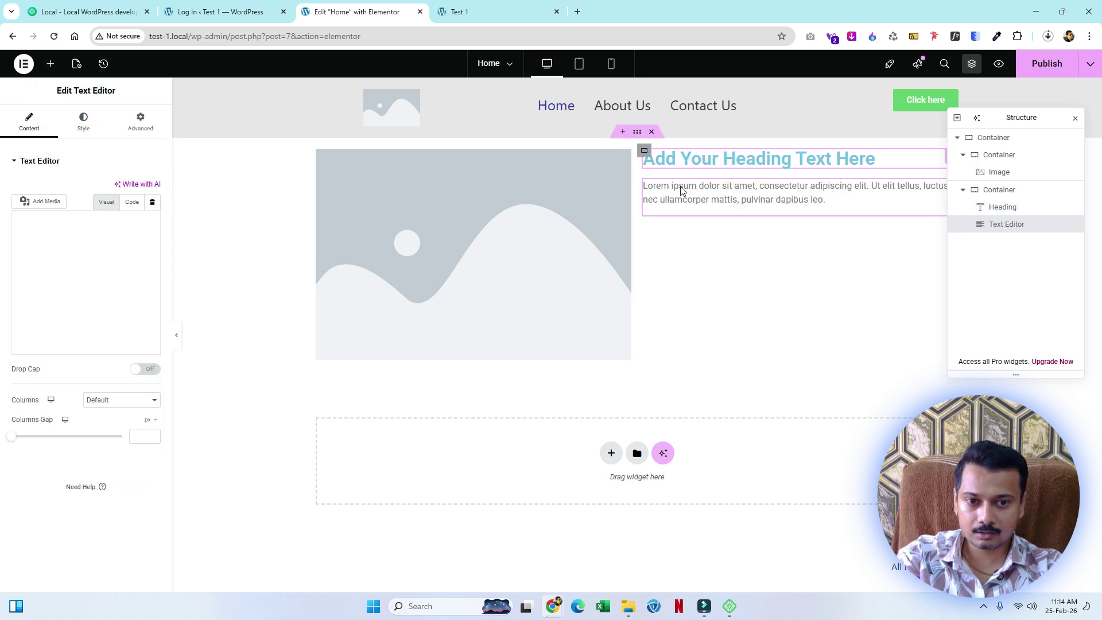
Add an Icon widget between the heading and the text in the right column, and a Button widget below the text.
left_click(50, 64)
scroll(86, 269, "down", 3)
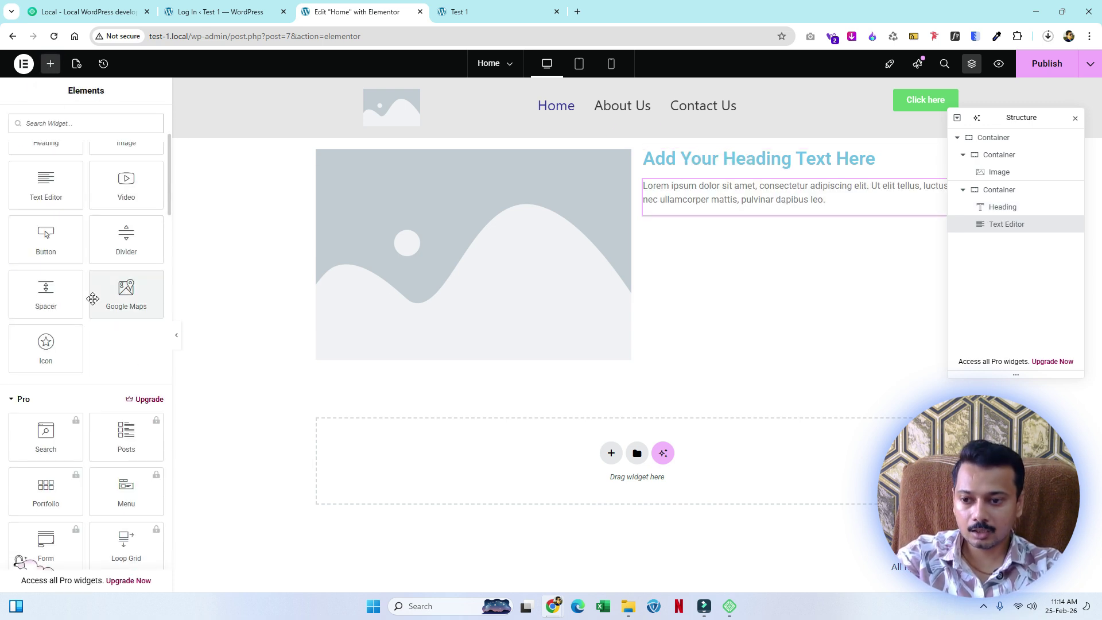
scroll(57, 464, "up", 3)
left_click_drag(52, 519, 733, 197)
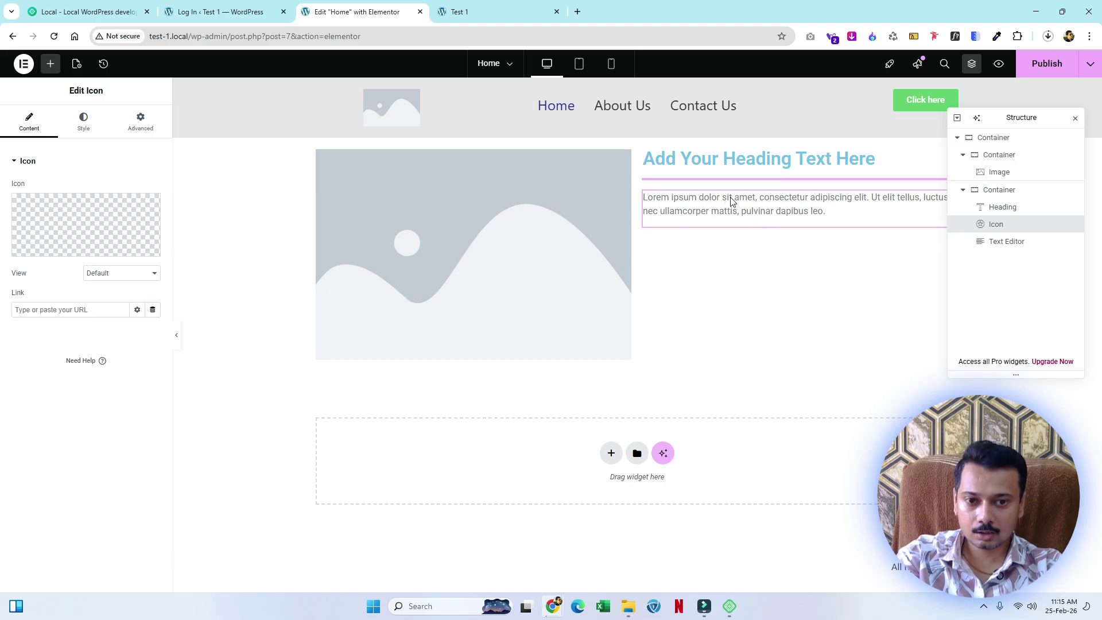
left_click(50, 64)
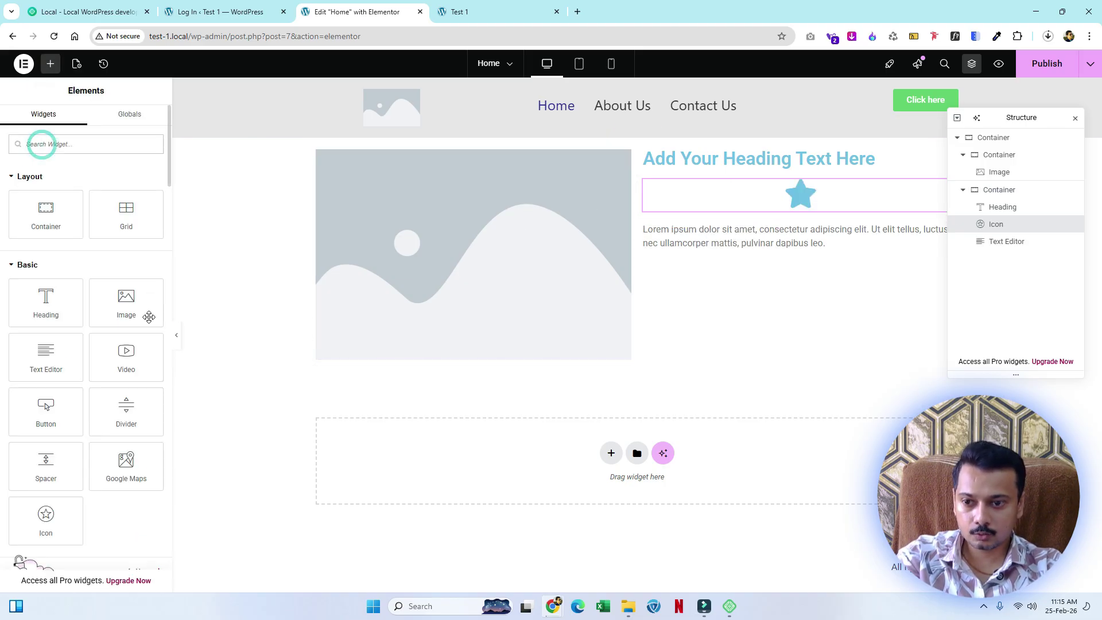
left_click_drag(72, 432, 769, 269)
Justify the right column's content to the center and set the outer container's column and row gaps to 20 px.
left_click(645, 150)
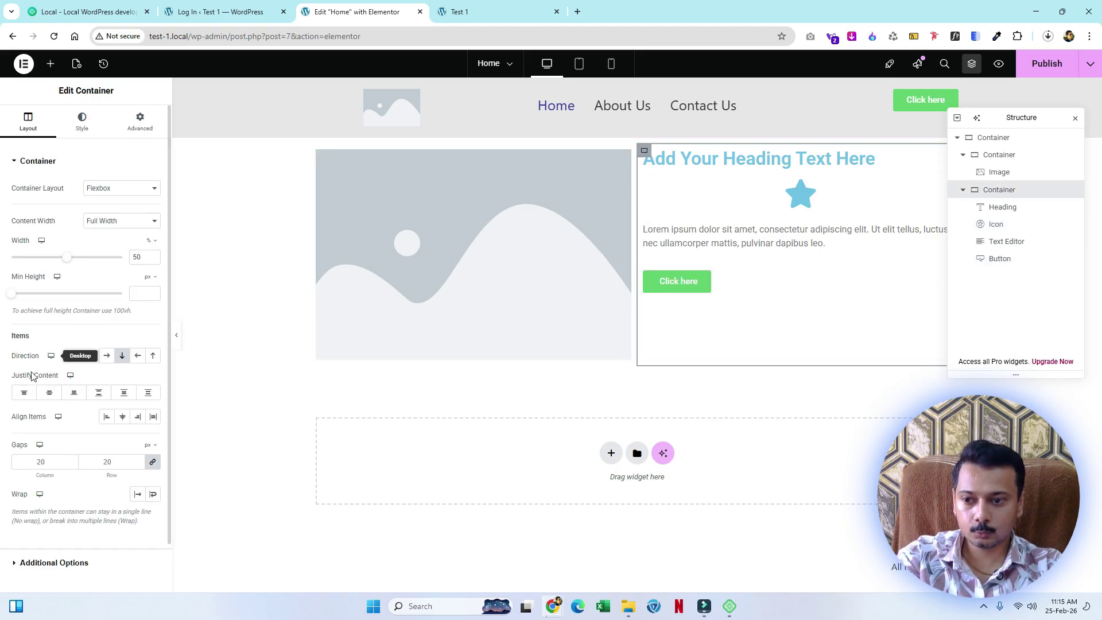
left_click(50, 392)
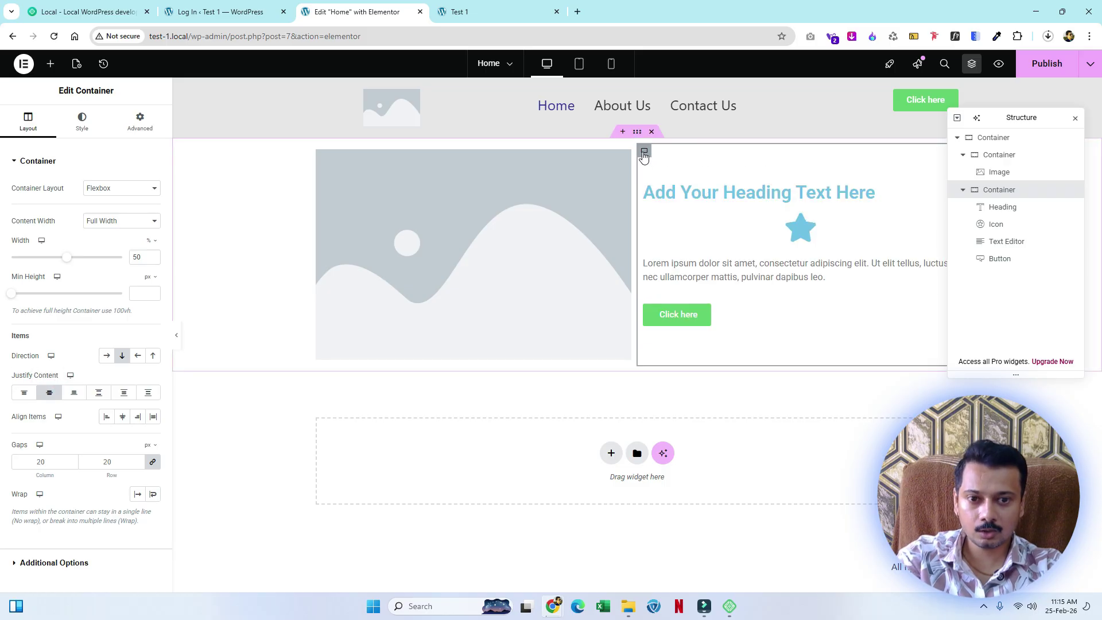
left_click(637, 132)
double_click(41, 462)
type("20")
key("Tab")
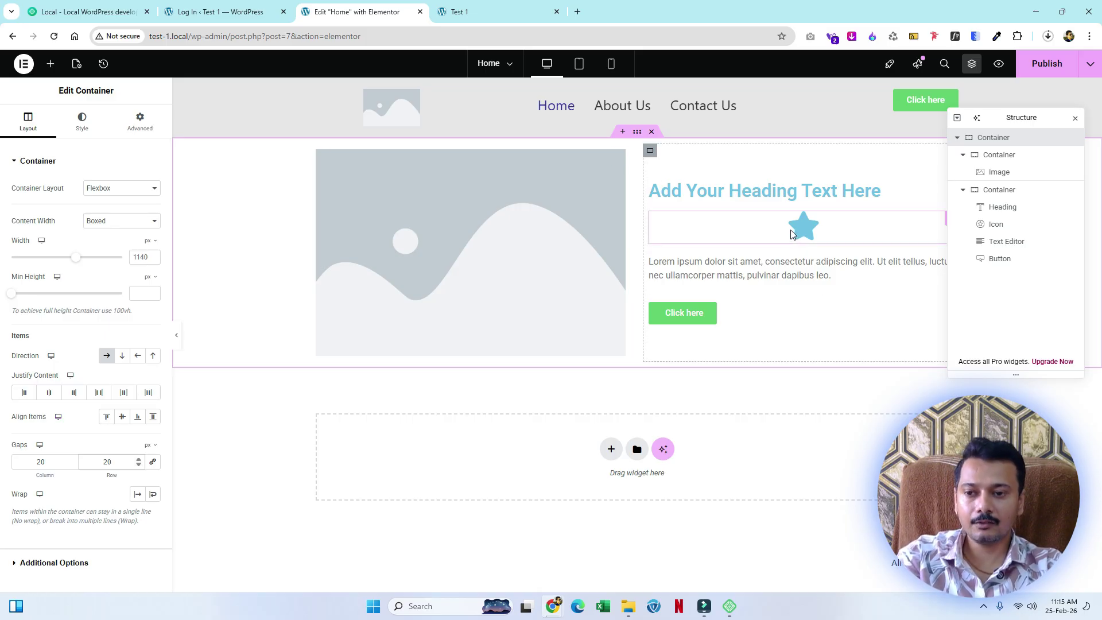
left_click(50, 64)
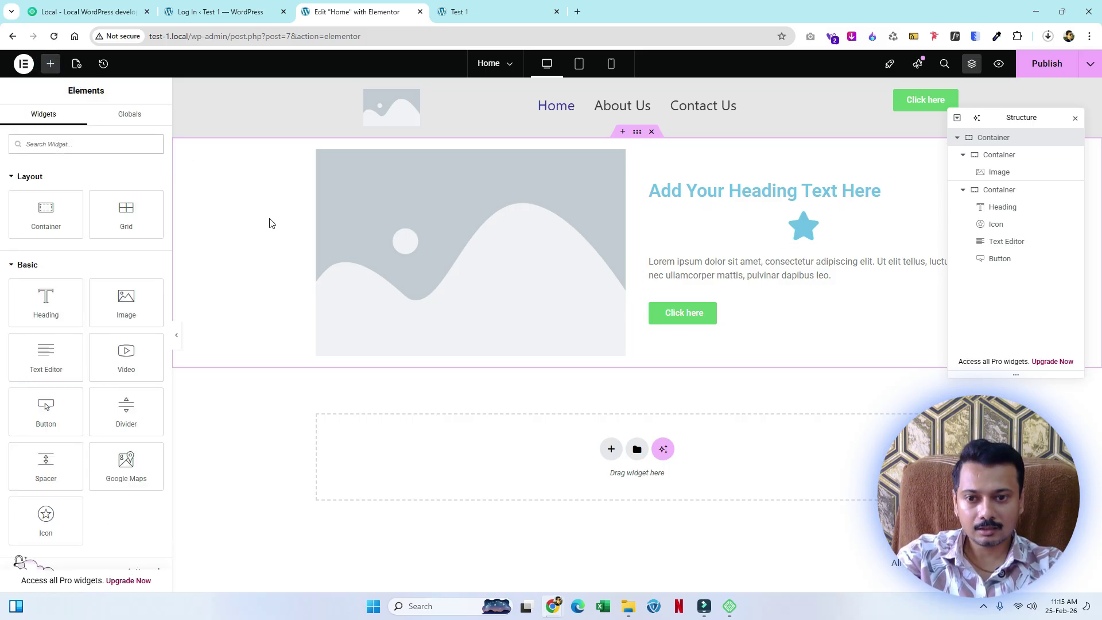